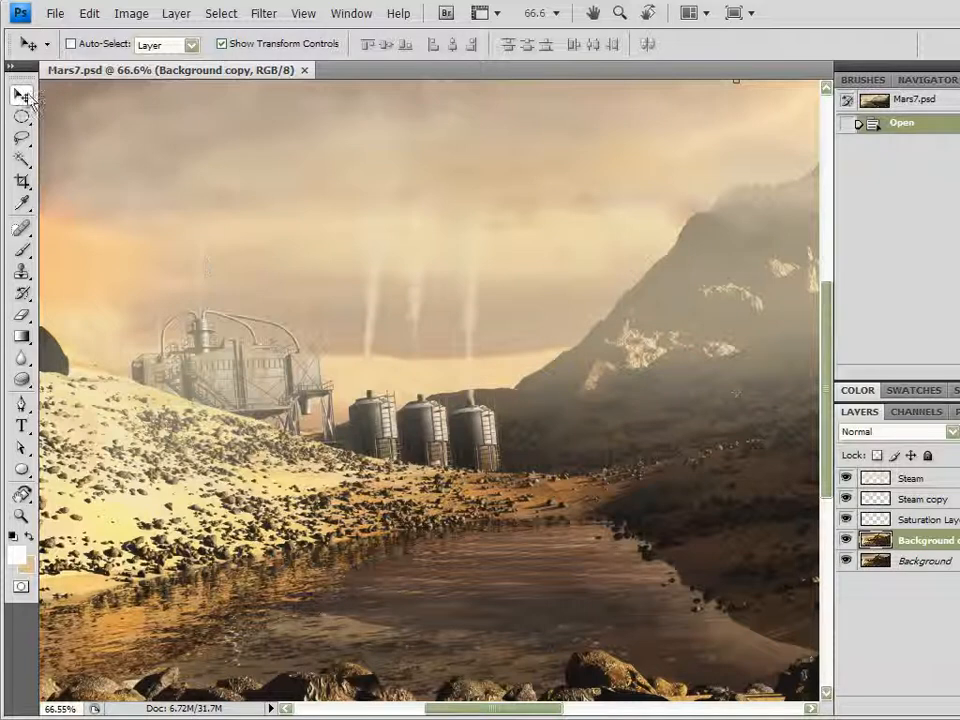
- Hide the Steam, Steam copy, Saturation and Background copy layers and examine the original render around the tanks
scroll(420, 302, "down", 4)
scroll(490, 320, "down", 3)
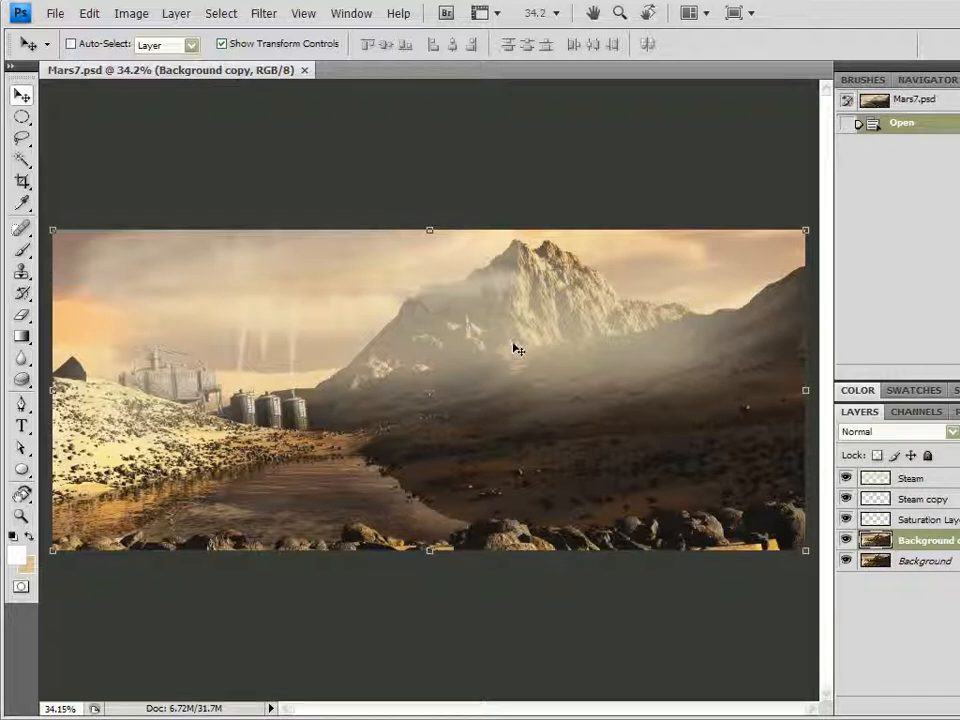
left_click_drag(845, 478, 847, 541)
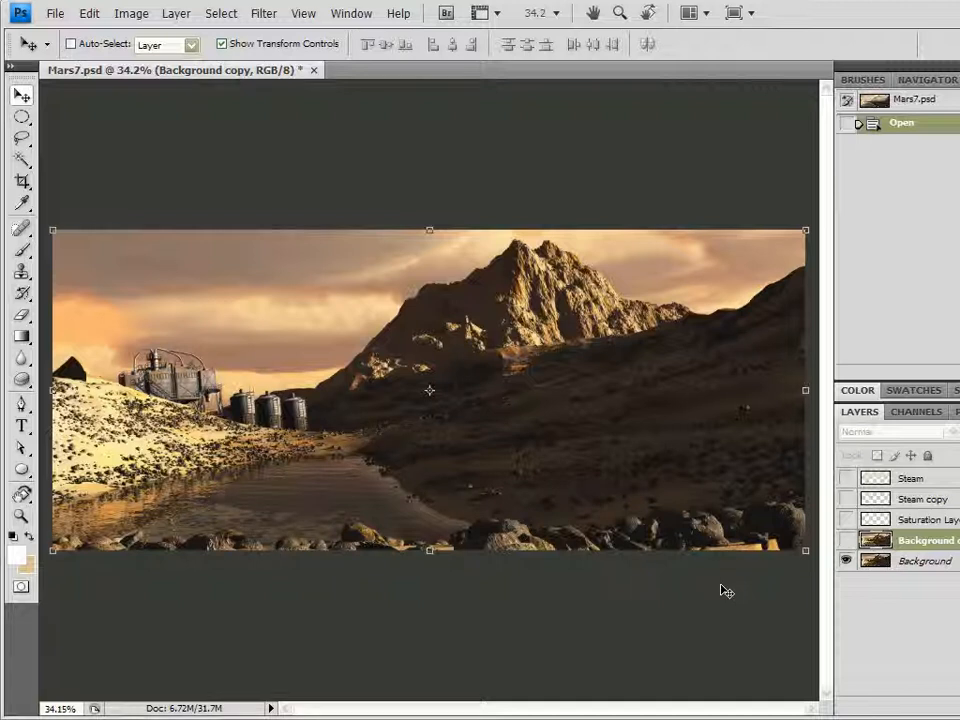
scroll(200, 365, "up", 5)
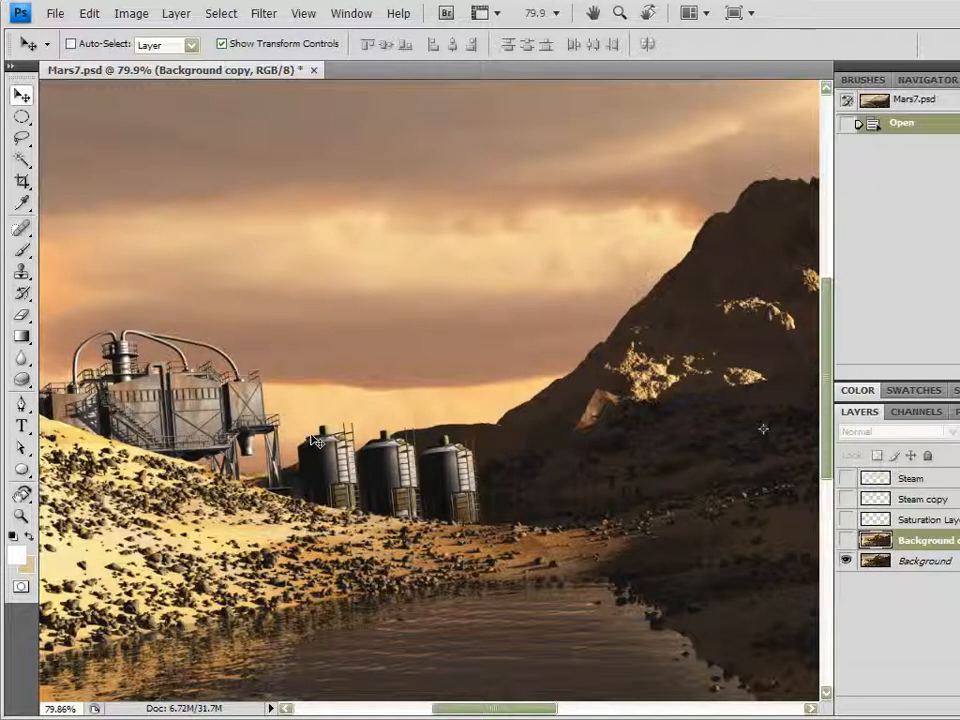
scroll(450, 471, "down", 4)
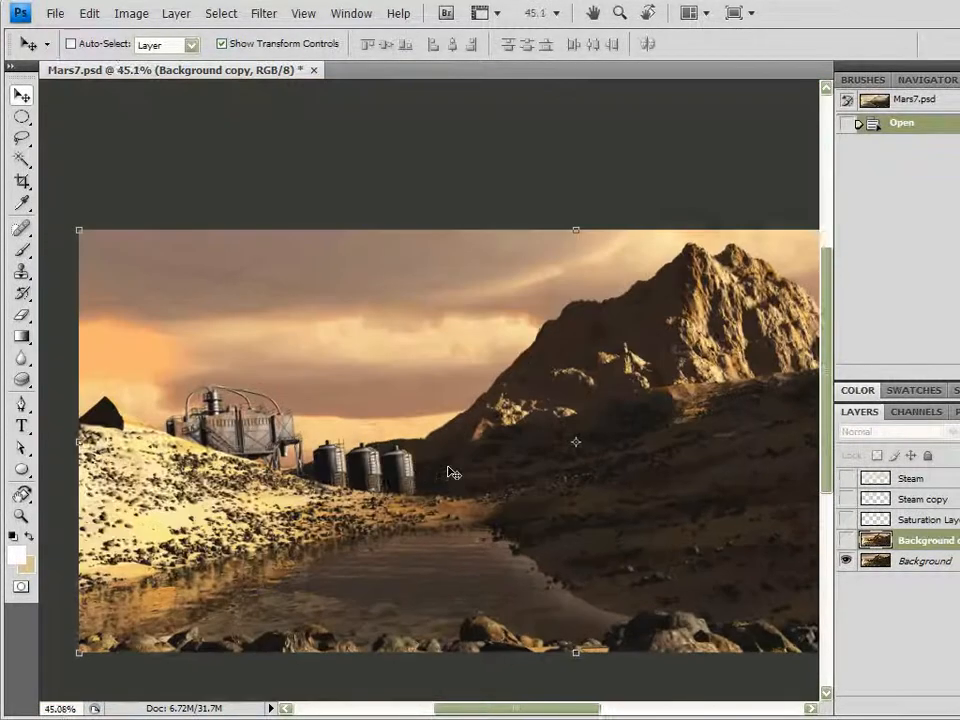
scroll(452, 472, "down", 1)
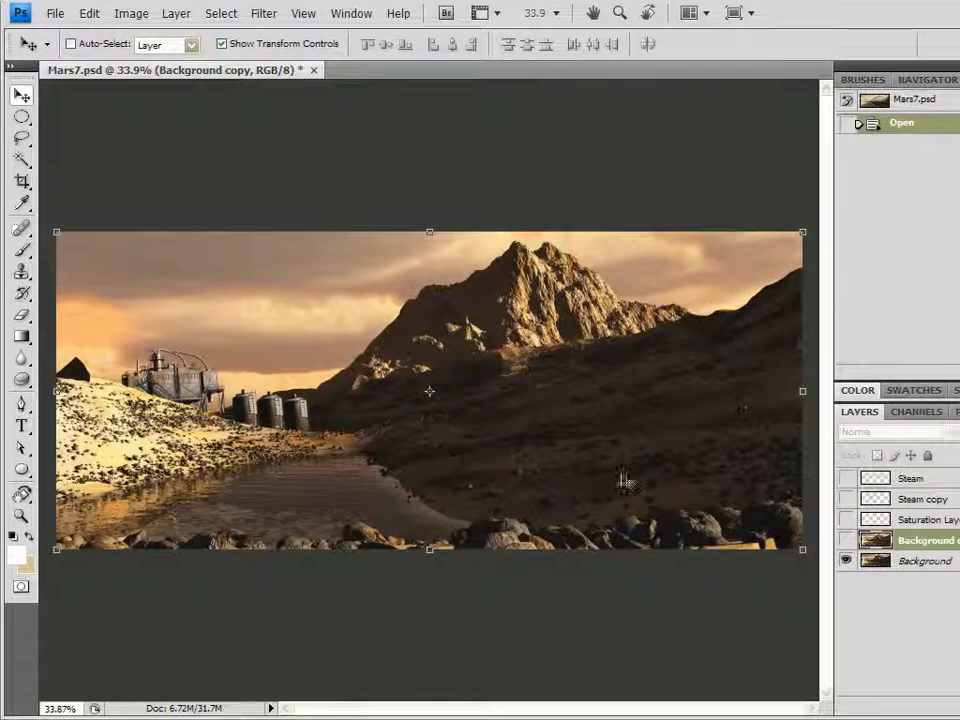
- Show the four hidden layers above Background again and close Mars7.psd without saving
left_click(846, 541)
left_click(847, 520)
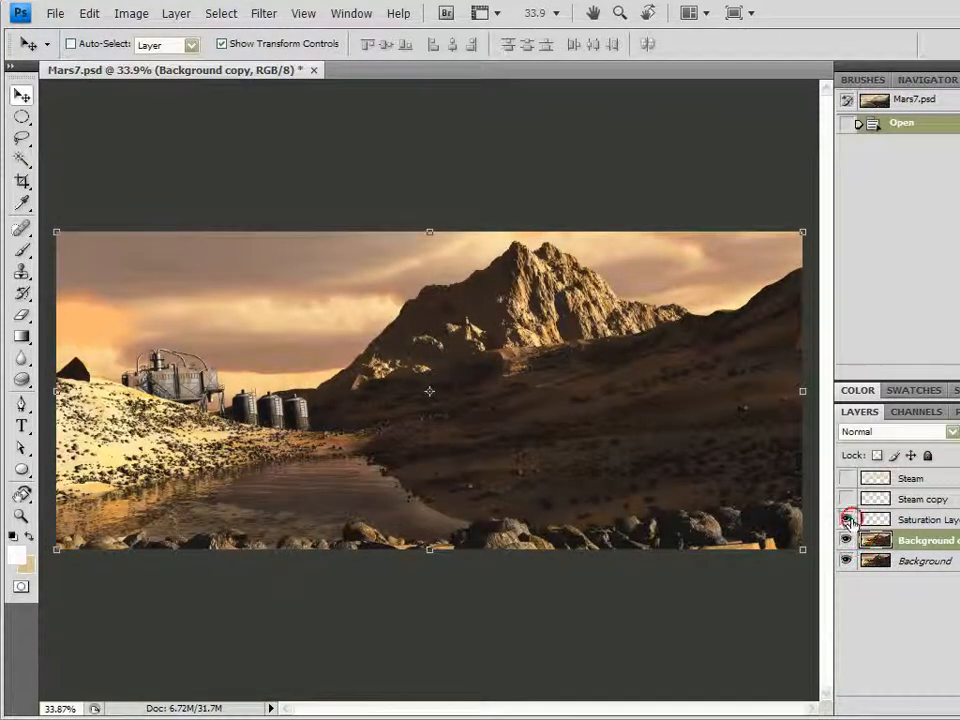
left_click(846, 501)
left_click(846, 478)
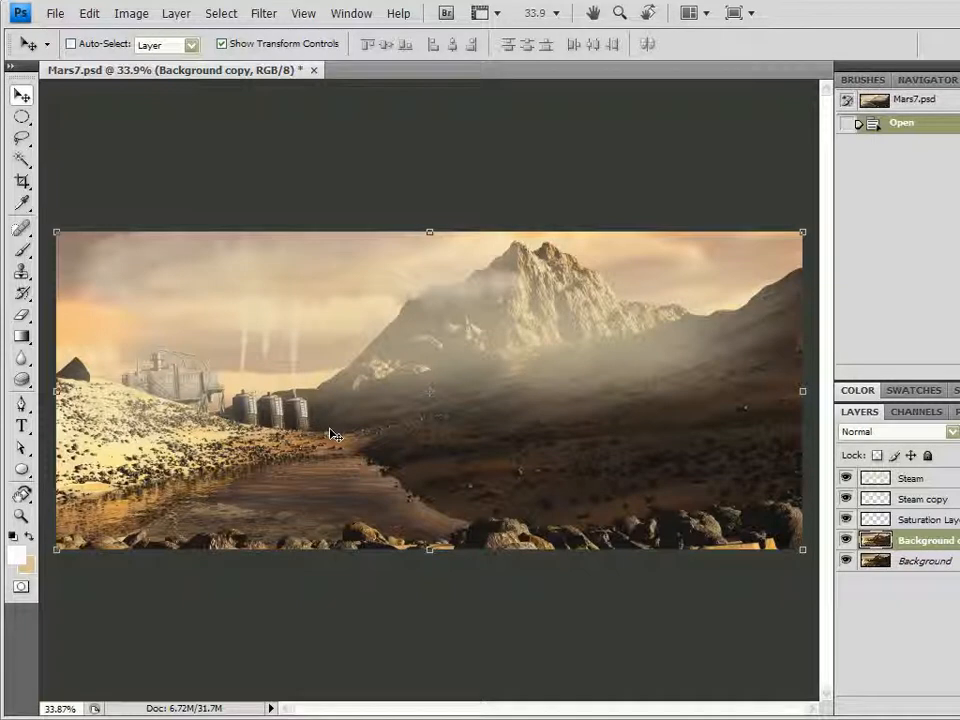
left_click(314, 71)
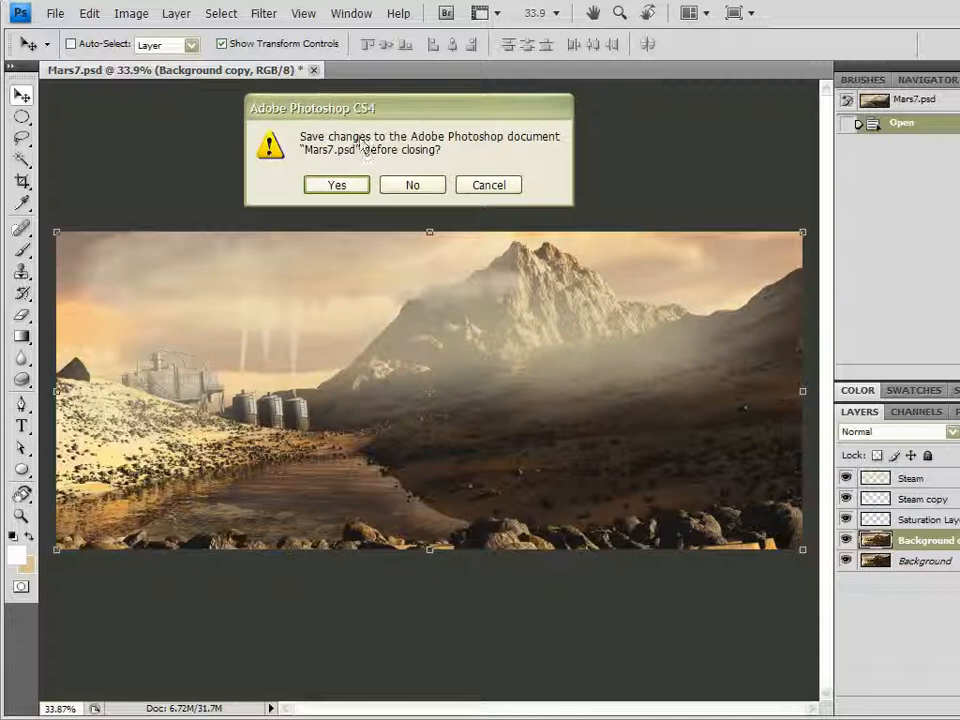
left_click(405, 187)
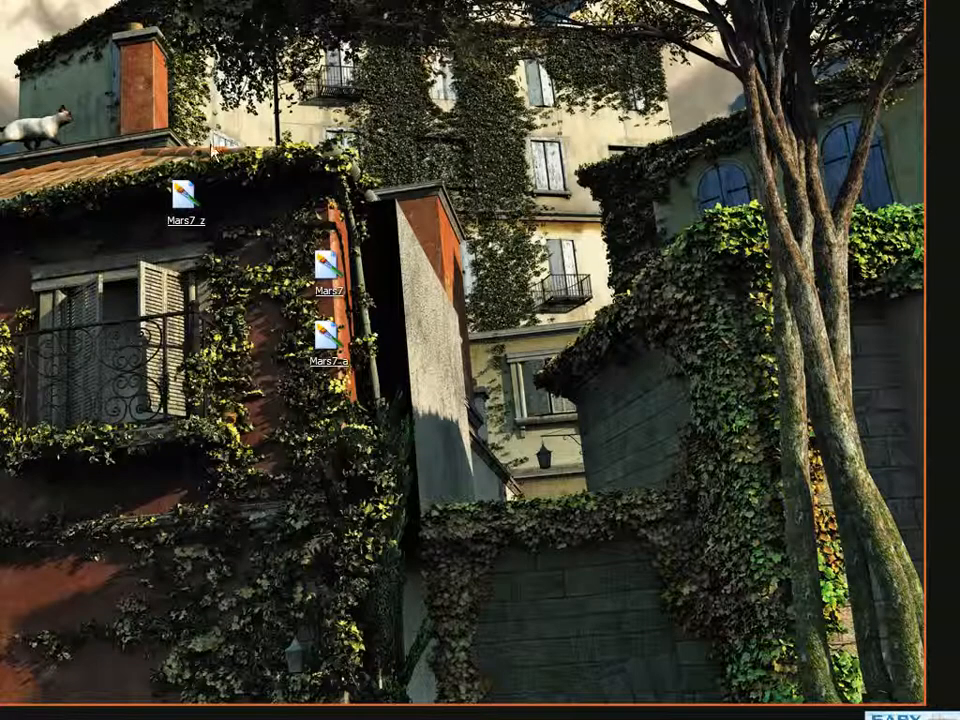
- Place the Mars7_z file below Mars7_a on the desktop and view the Mars7, Mars7_a and Mars7_z images in turn
left_click_drag(184, 198, 328, 408)
left_click(502, 376)
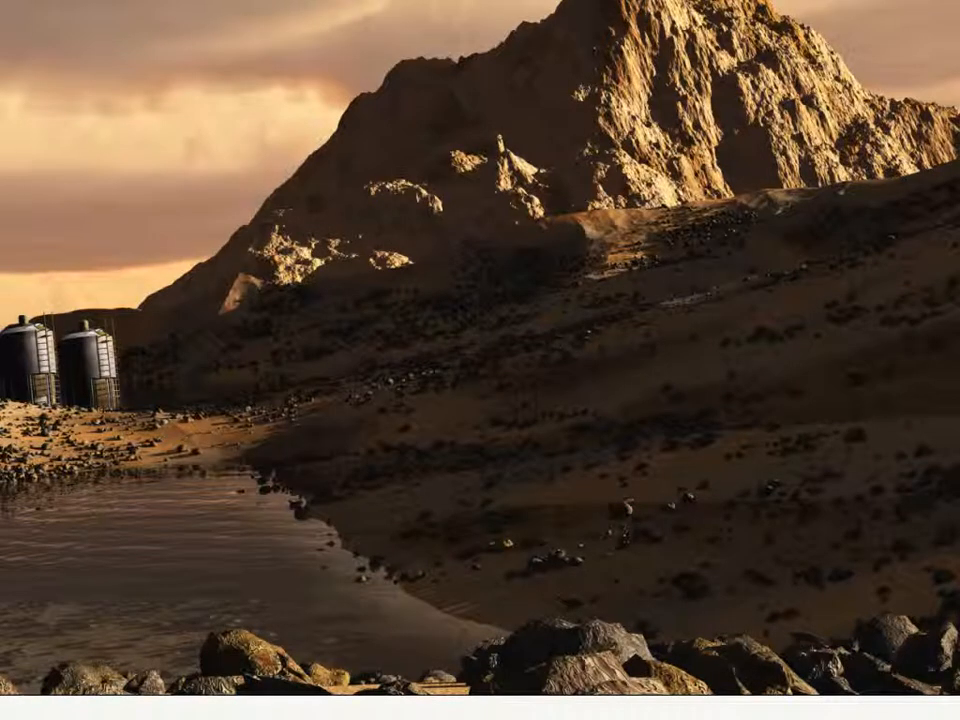
key("alt+F4")
double_click(315, 341)
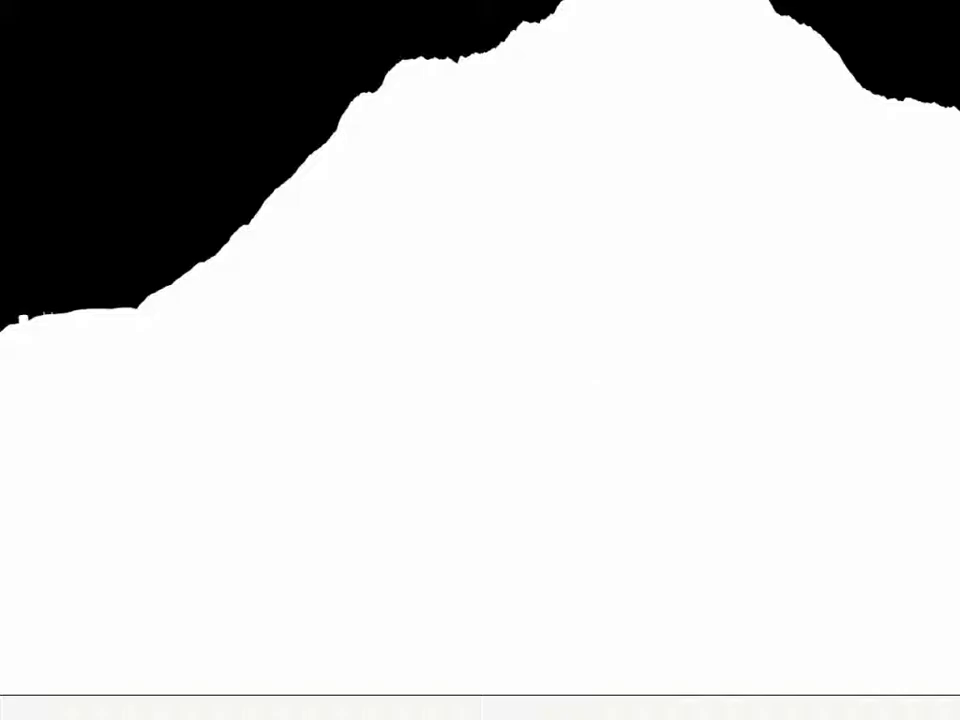
key("alt+F4")
double_click(326, 408)
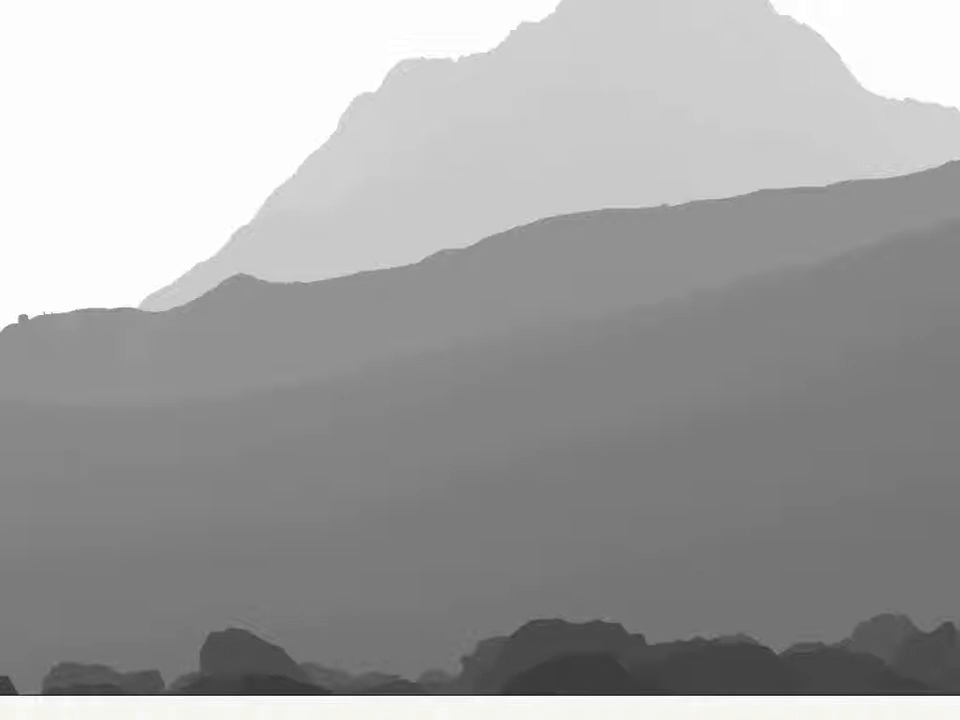
key("Escape")
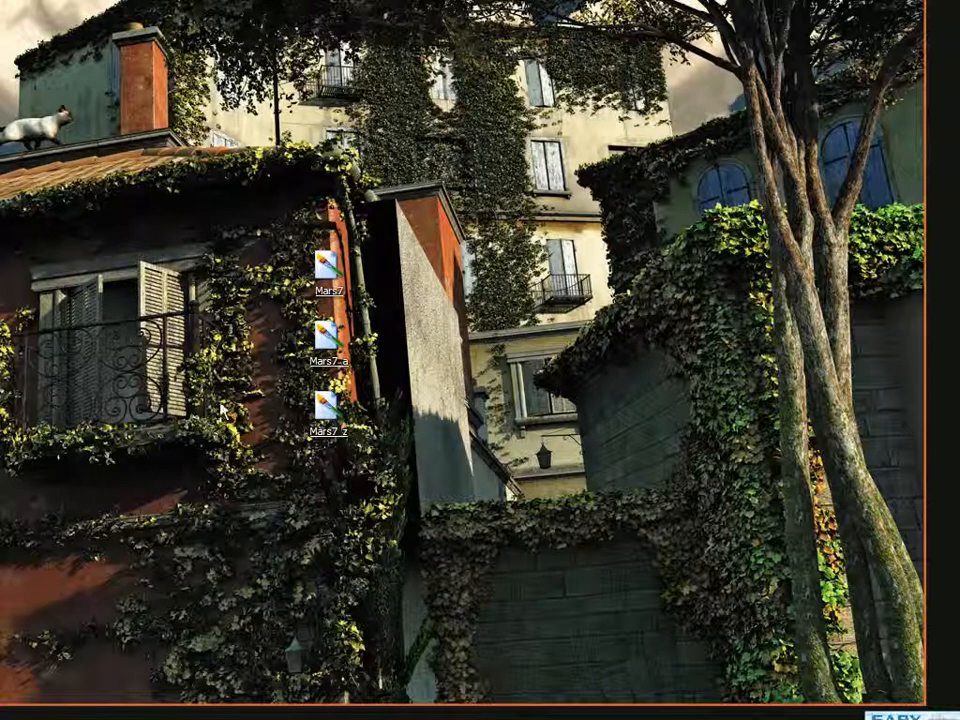
- Remove the Mars7_z image from the desktop, leaving Mars7 and Mars7_a in place
left_click(292, 424)
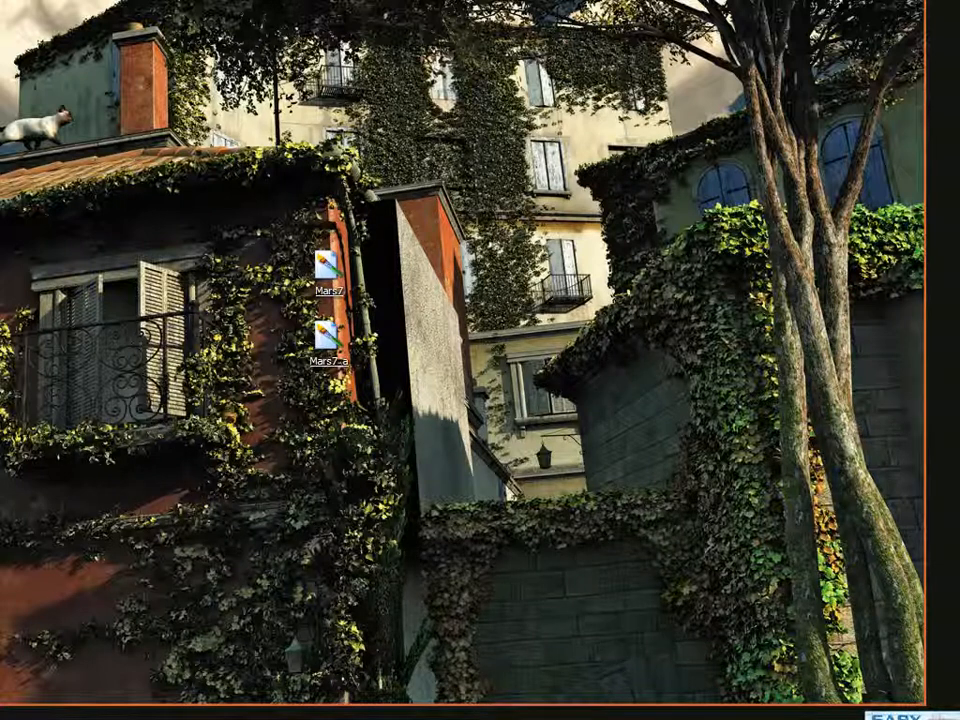
left_click(331, 357)
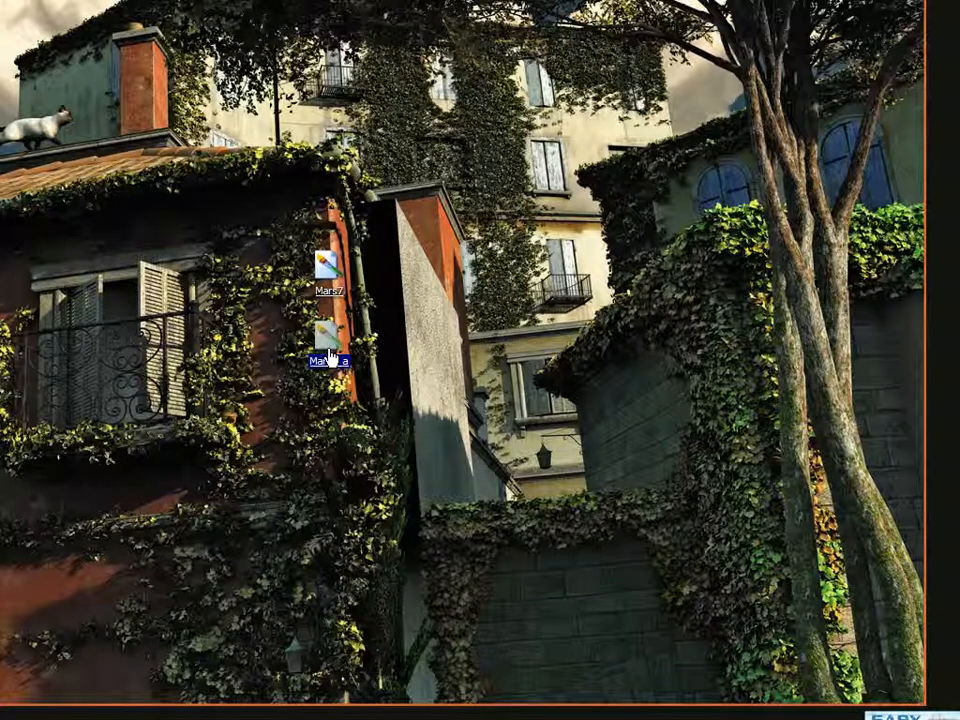
left_click(285, 455)
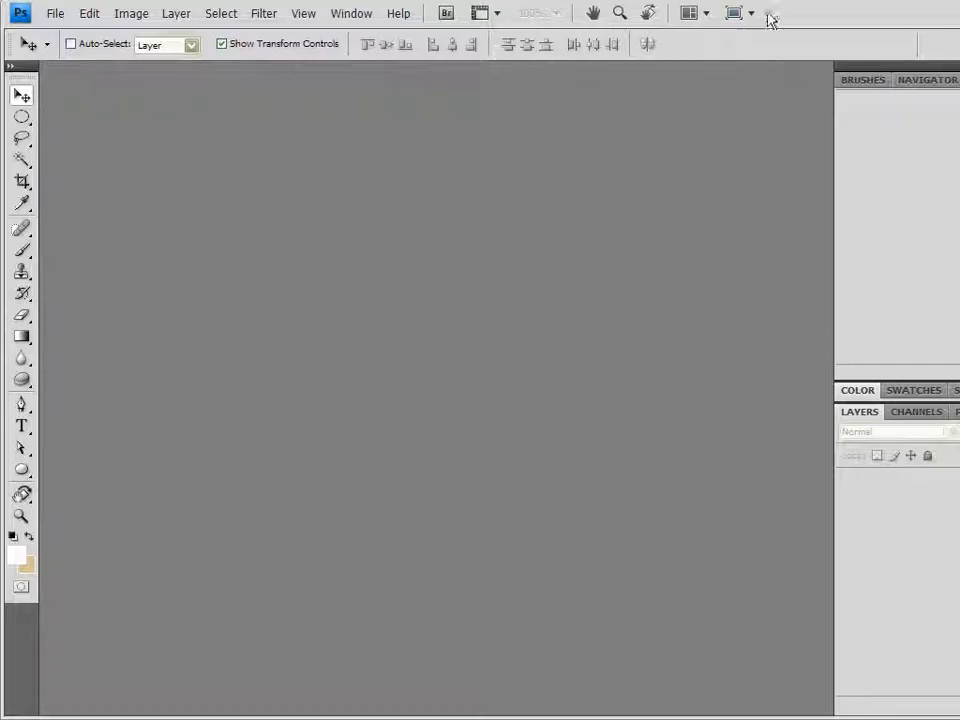
- Switch to Photoshop and open Mars7.bmp and Mars7_a.bmp from the desktop as separate documents
left_click_drag(771, 20, 959, 0)
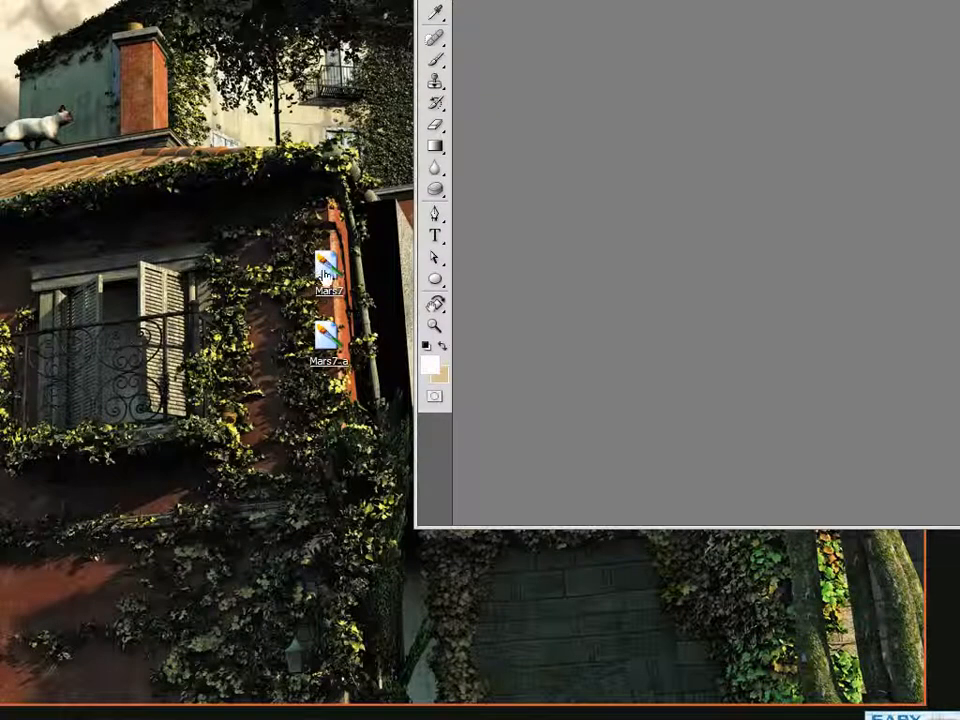
left_click_drag(730, 180, 730, 182)
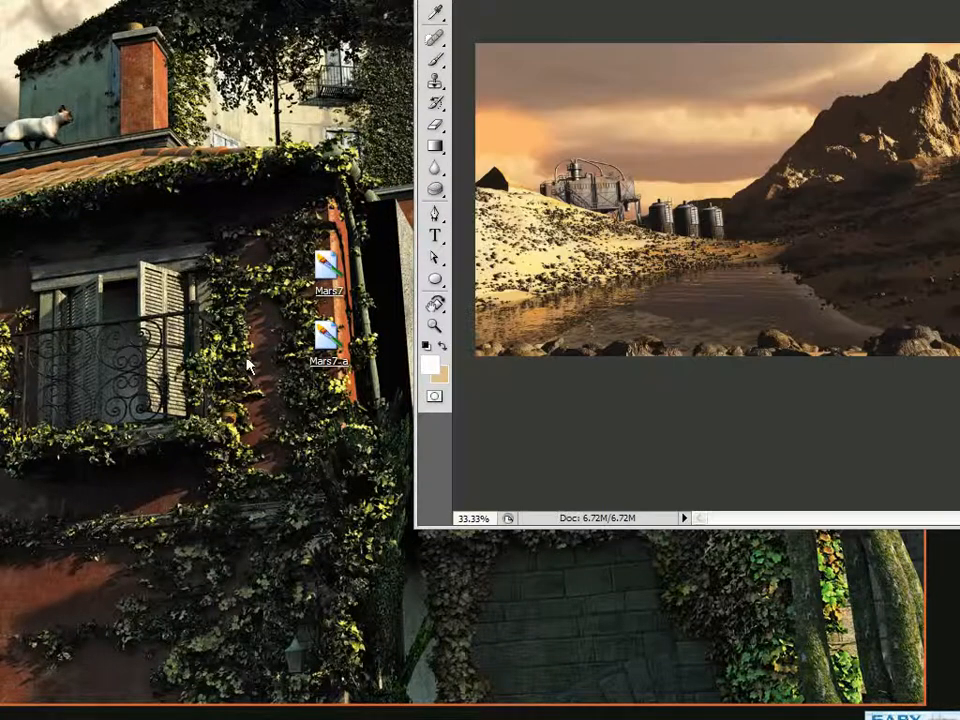
left_click_drag(959, 0, 583, 0)
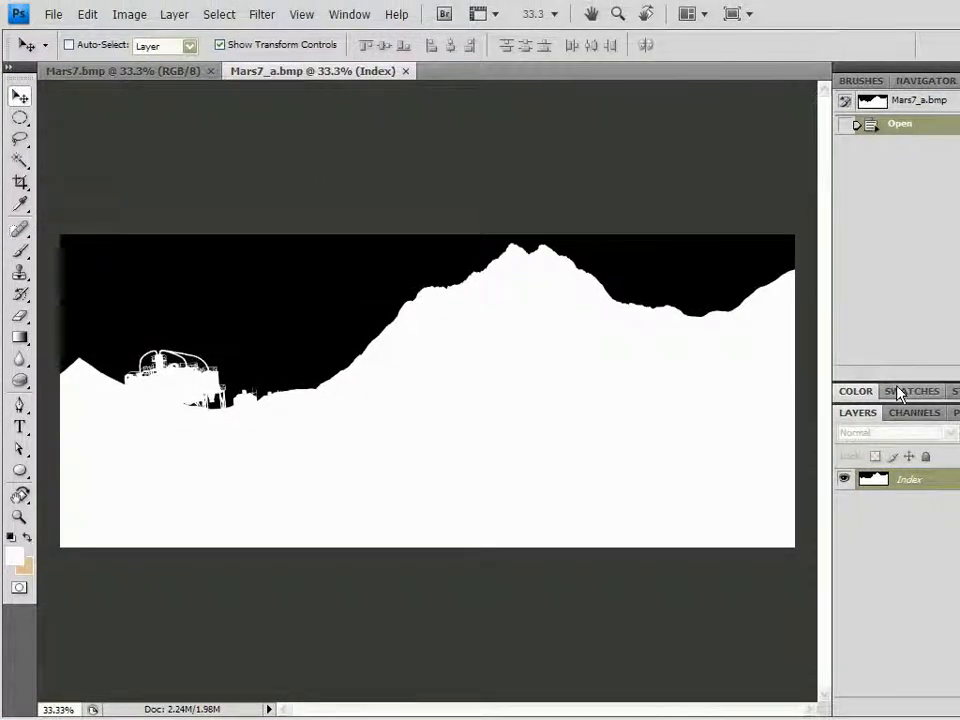
- Convert Mars7_a.bmp from indexed color to Grayscale mode, discarding its color information
left_click(130, 15)
mouse_move(148, 38)
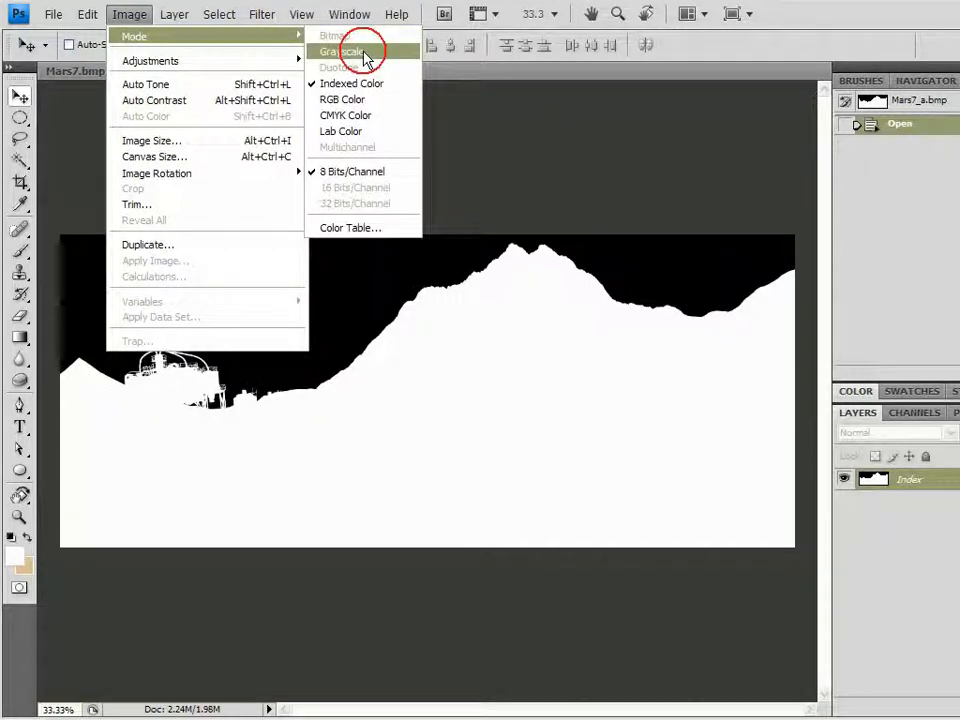
left_click(362, 51)
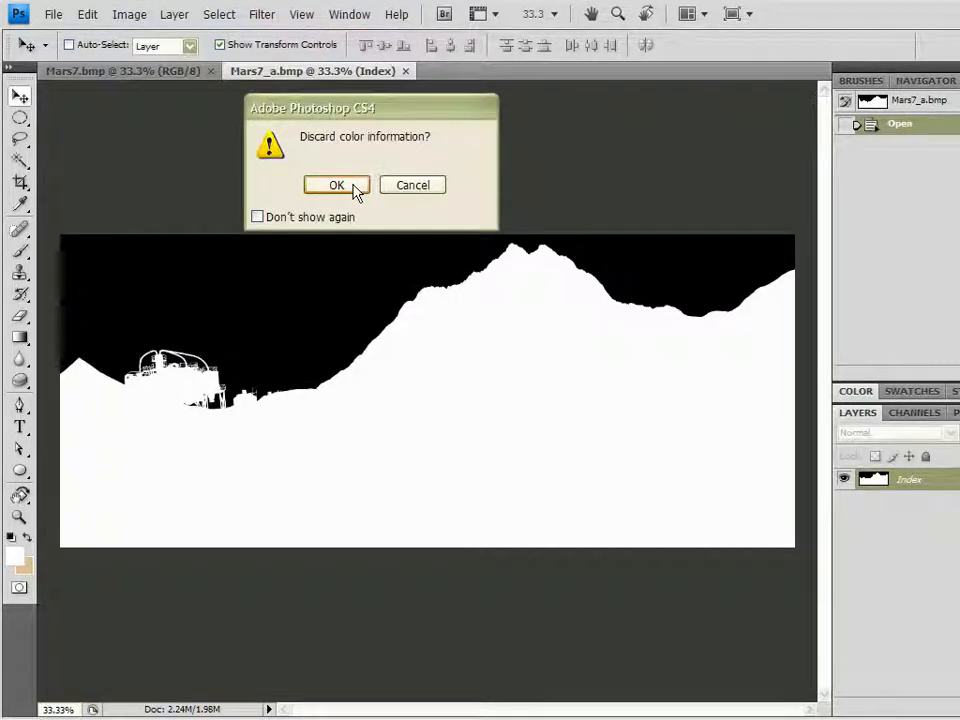
left_click(356, 190)
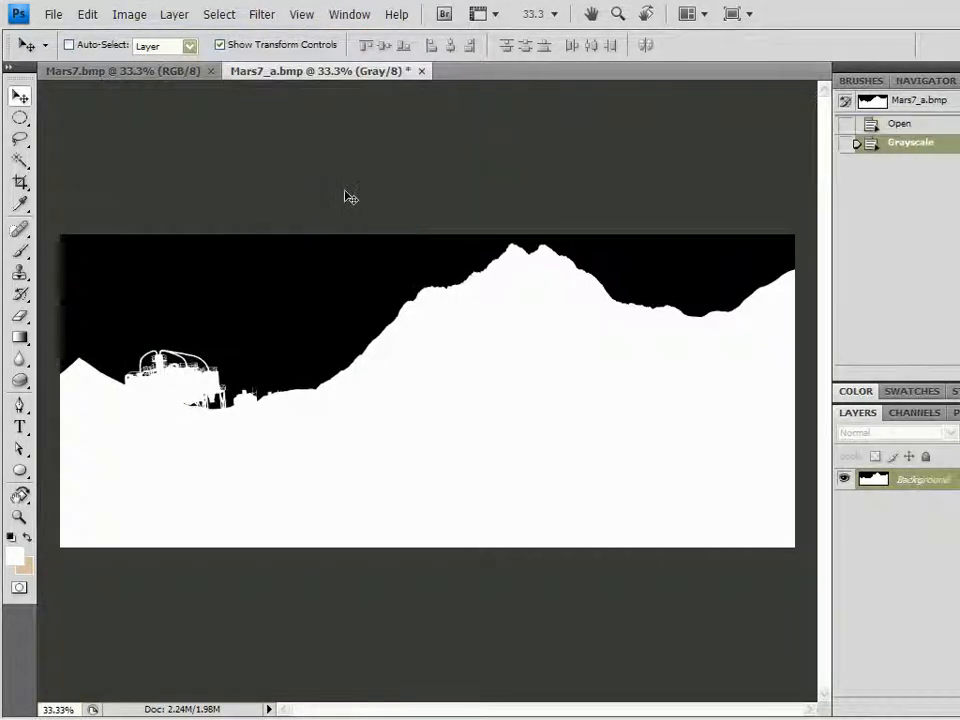
- Arrange the two documents side by side and copy the black-and-white mask image into Mars7.bmp as a new layer
left_click(690, 14)
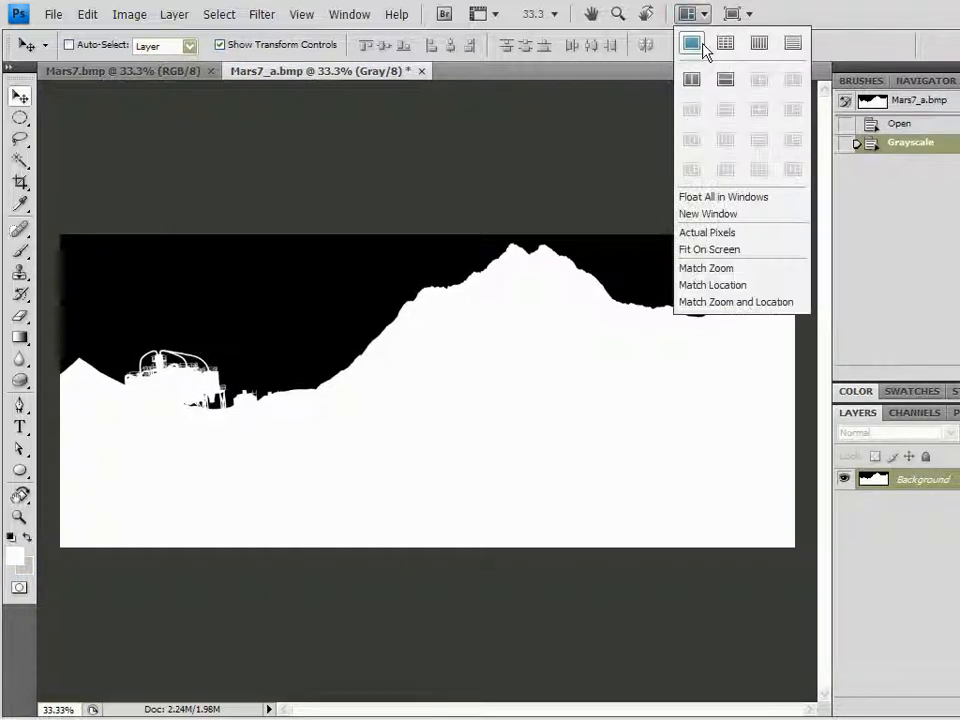
left_click(692, 77)
left_click_drag(624, 189, 231, 330)
- Close Mars7_a.bmp without saving and align the copied mask layer exactly with the edges of the Mars7.bmp image
left_click(641, 72)
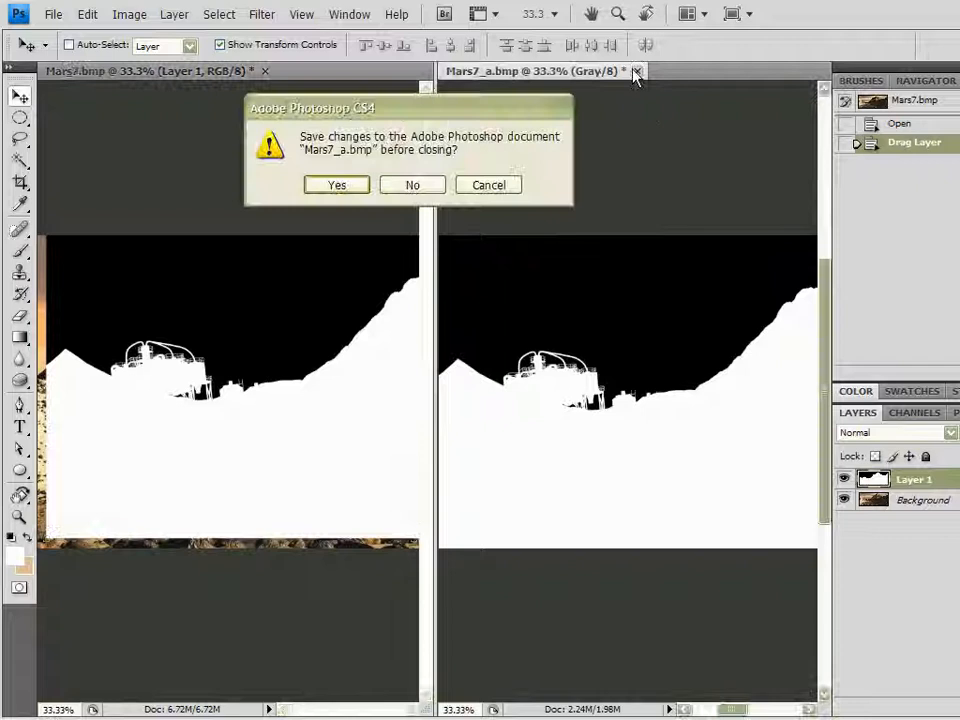
left_click(414, 184)
mouse_move(694, 474)
left_mouse_down()
mouse_move(681, 480)
mouse_move(692, 478)
left_mouse_up()
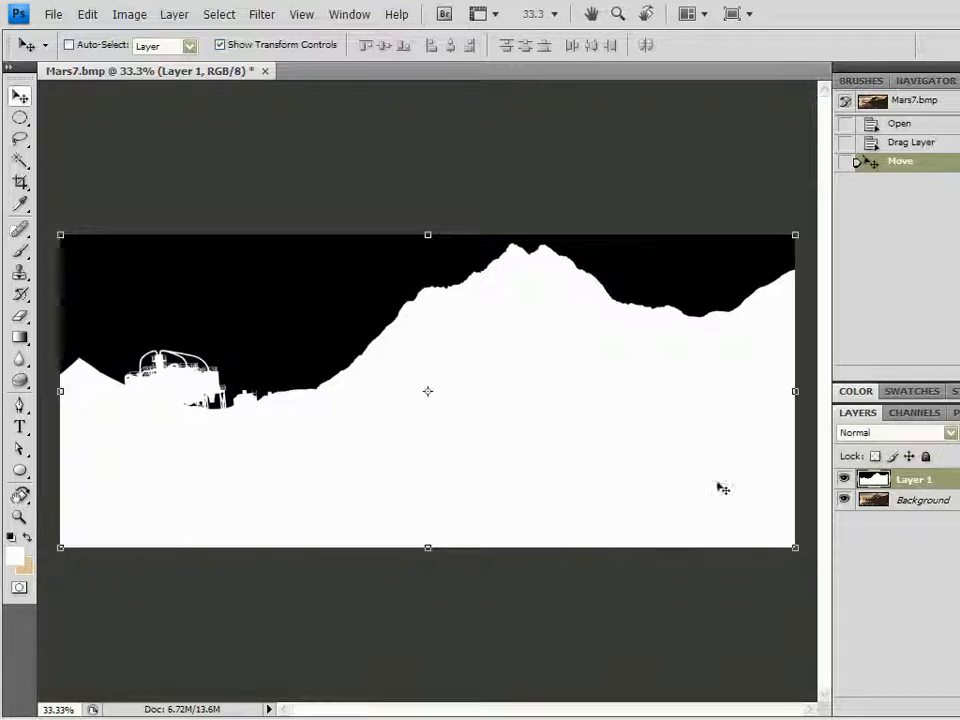
- Hide the mask layer to examine the sky and mountain outline in the render, and show it again
left_click(845, 481)
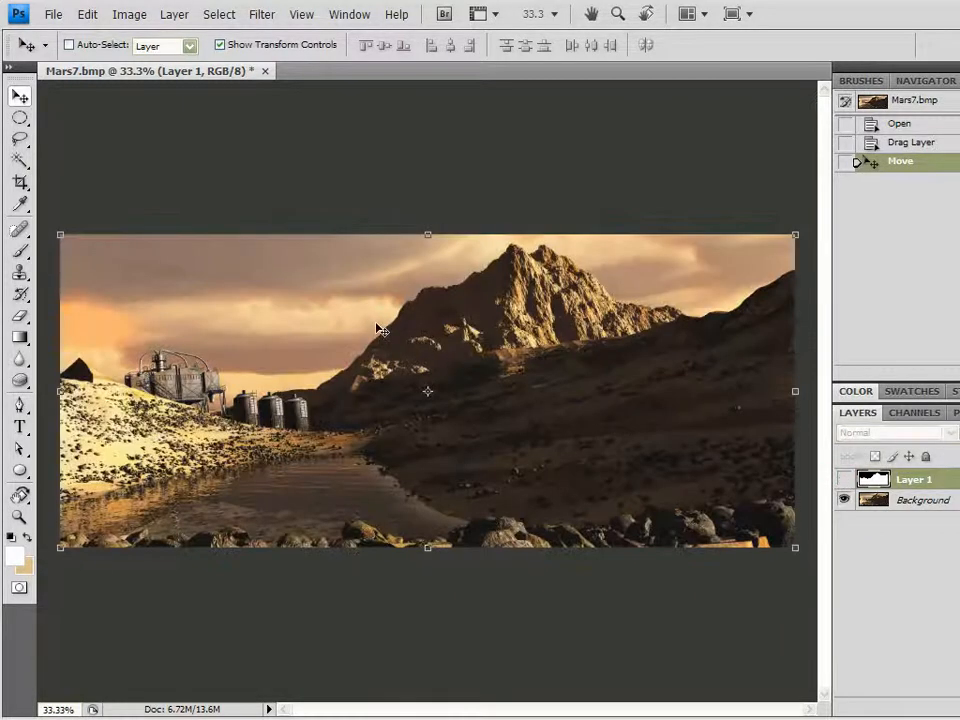
scroll(357, 315, "up", 3)
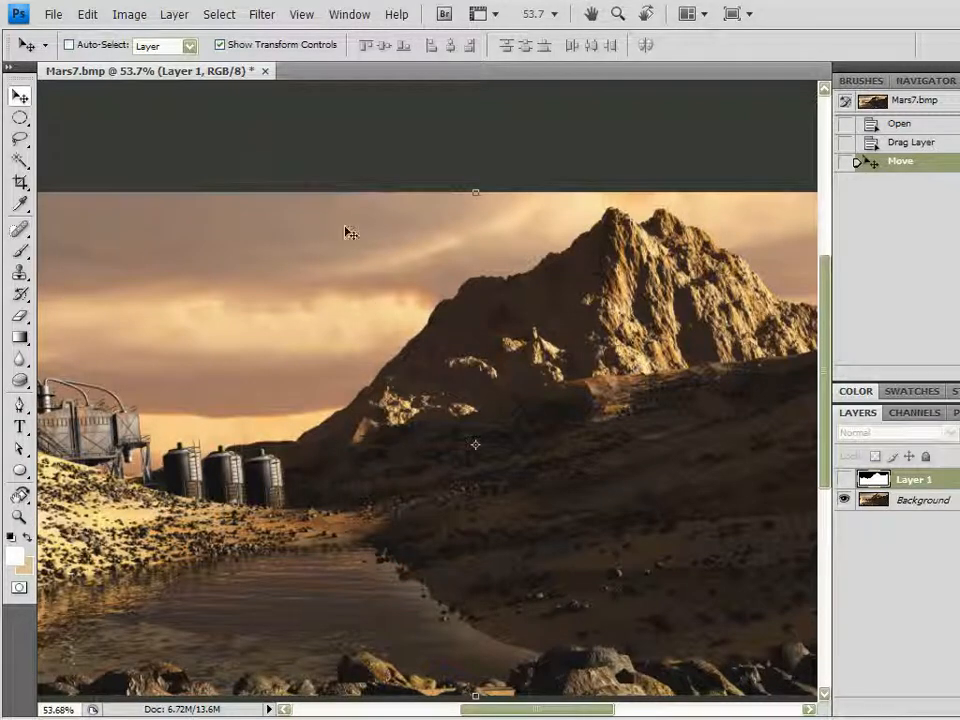
scroll(503, 296, "down", 2)
scroll(492, 294, "down", 1)
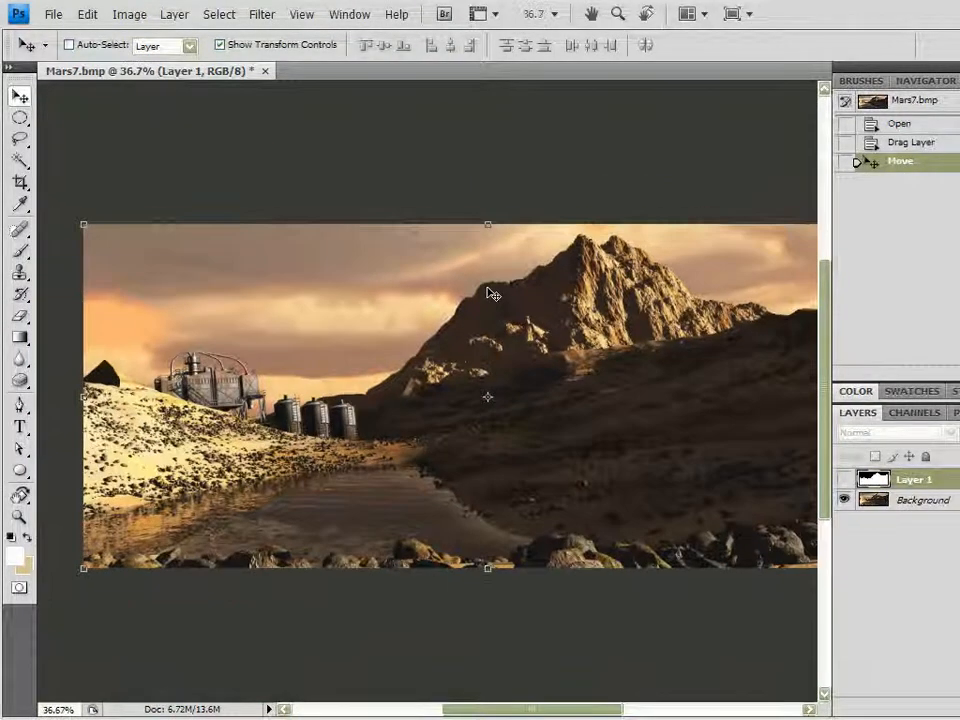
scroll(505, 292, "down", 1)
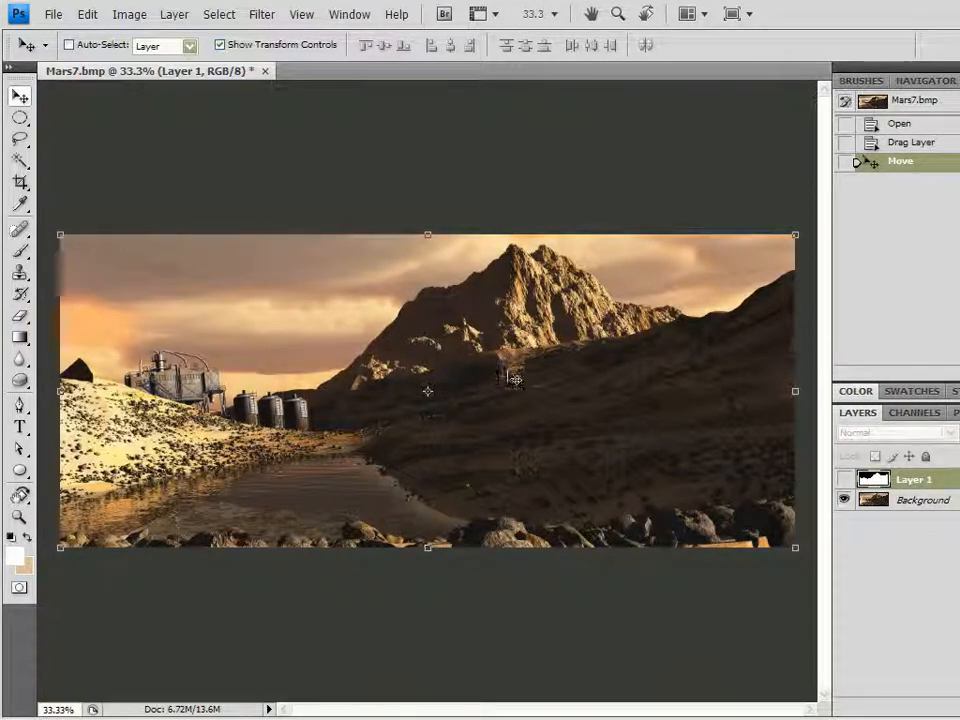
left_click(845, 479)
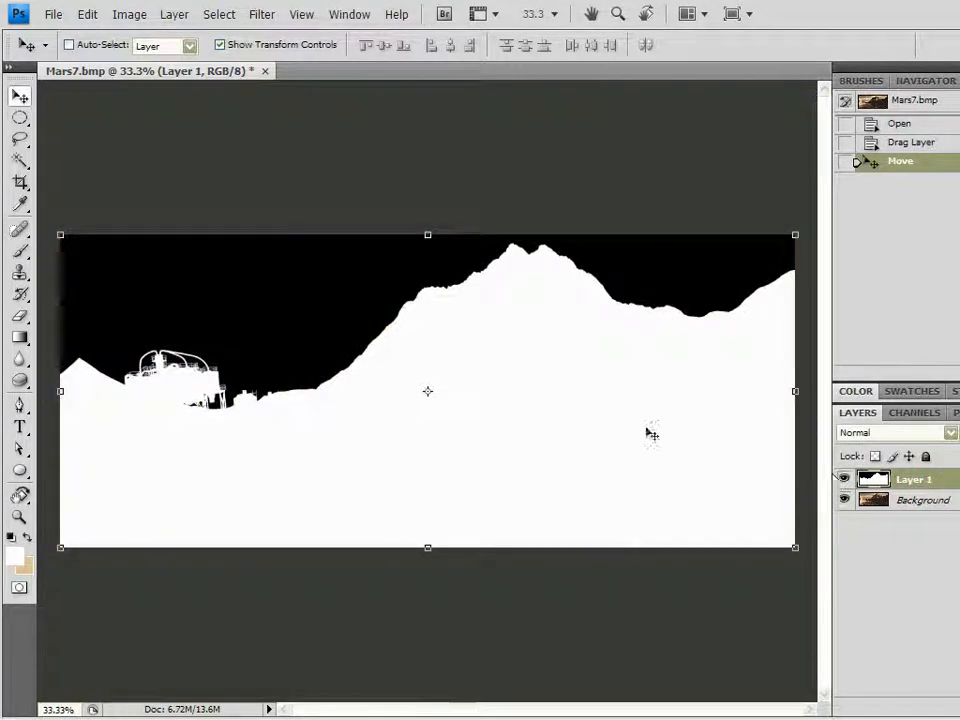
- Start a Color Range selection on the mask layer and sample its black sky area, keeping the full image preview in sight
scroll(311, 318, "up", 3)
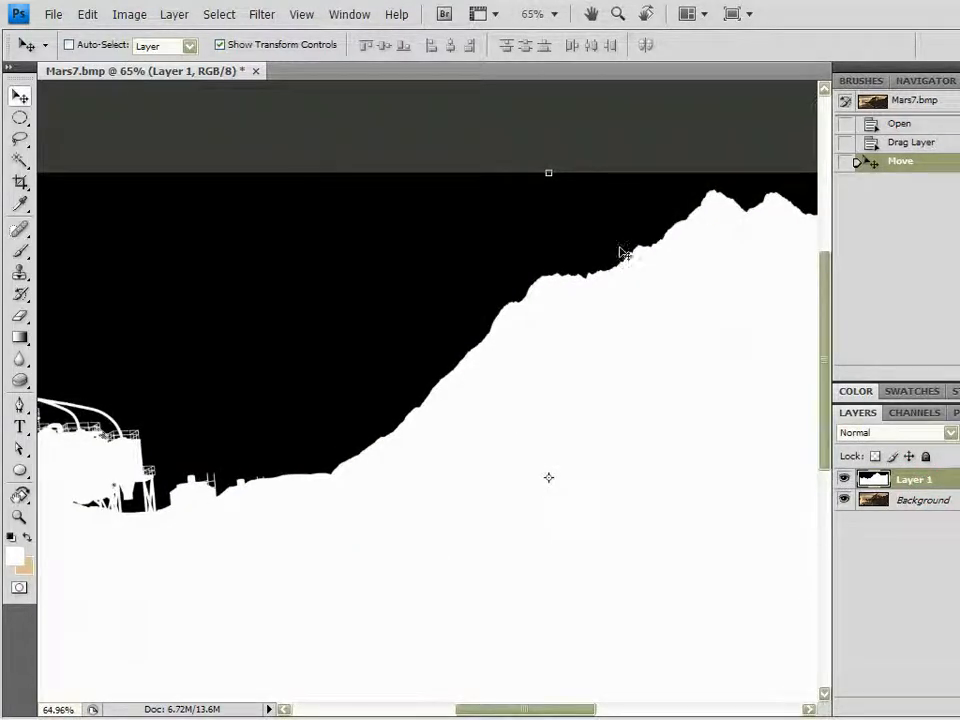
left_click(221, 16)
left_click(240, 164)
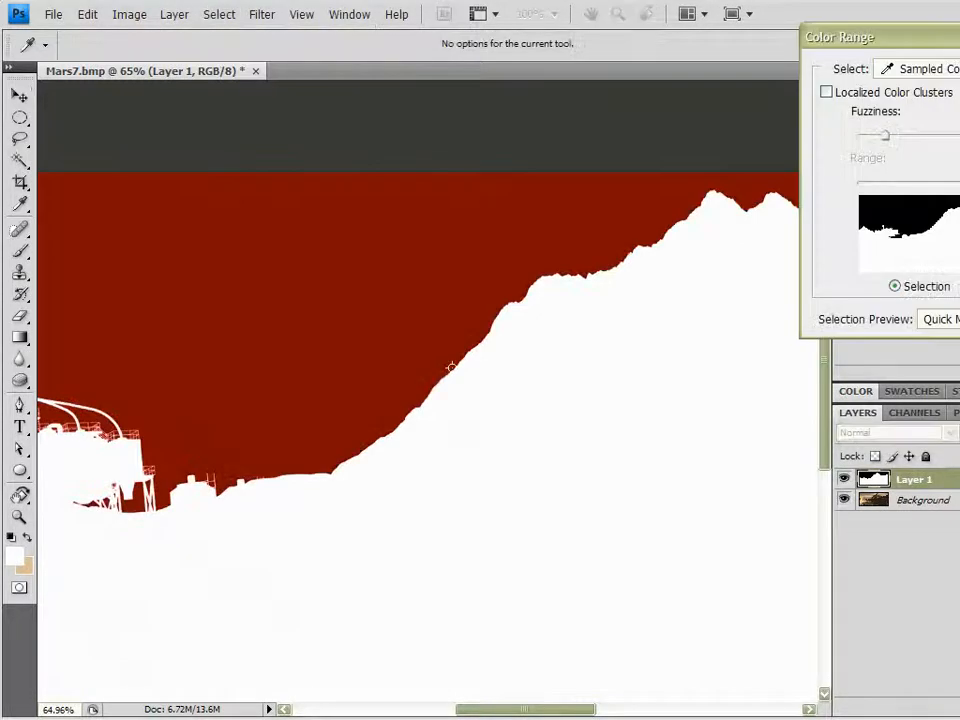
left_click(339, 247)
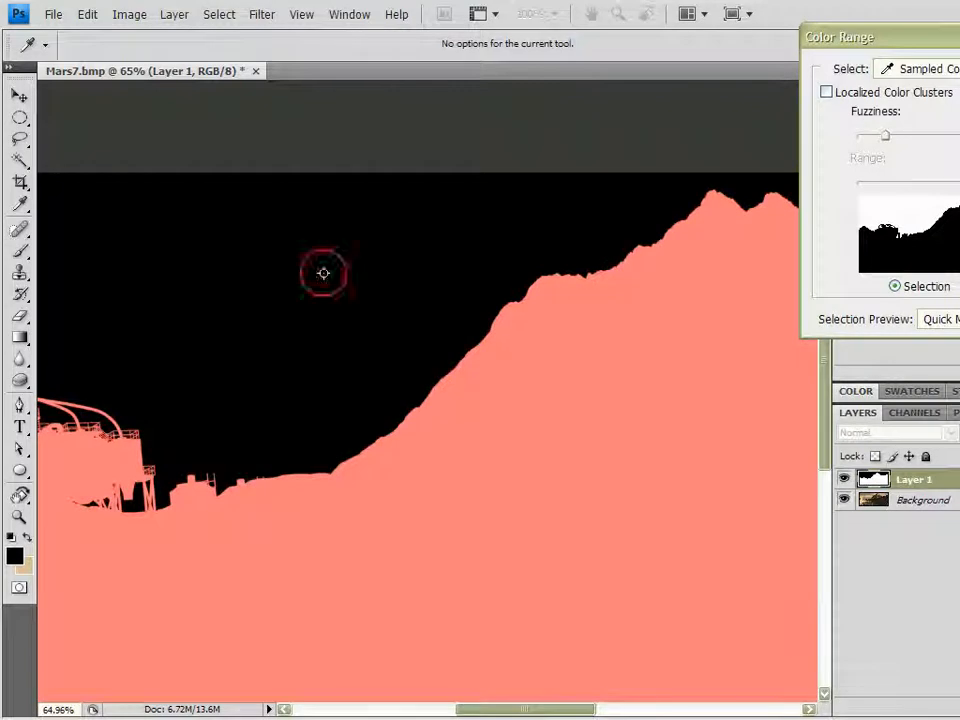
scroll(359, 250, "down", 3)
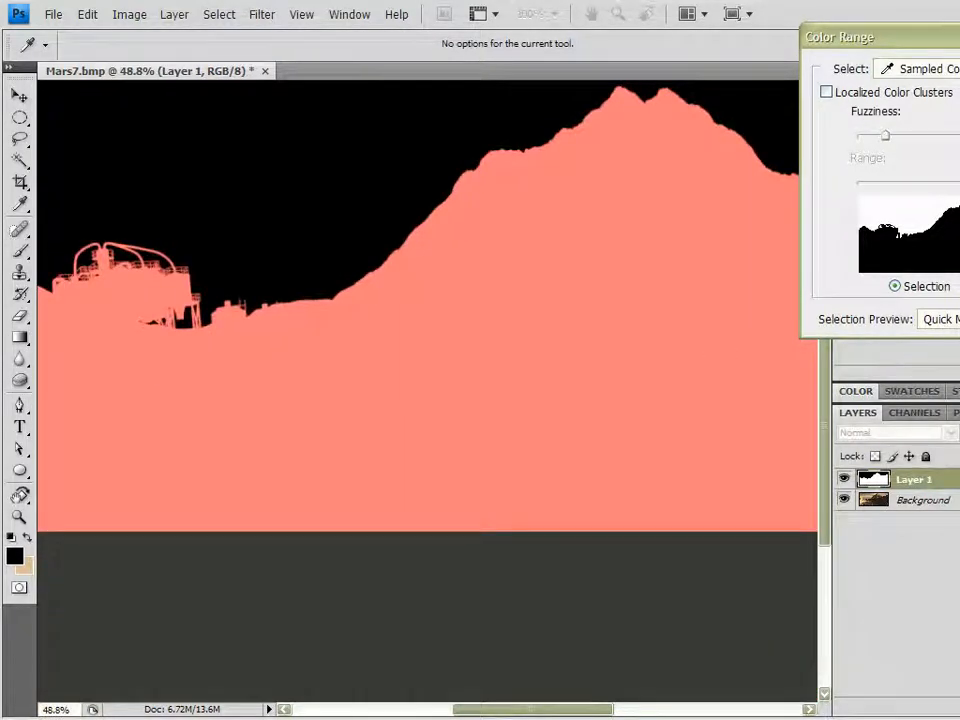
left_click_drag(932, 40, 714, 398)
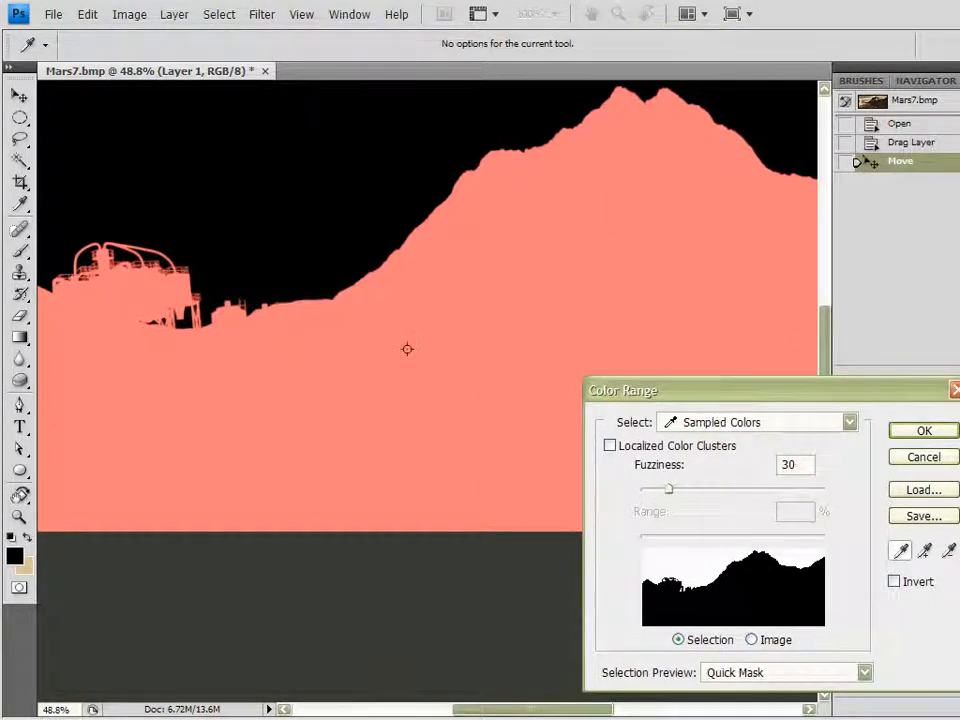
key("ctrl+minus")
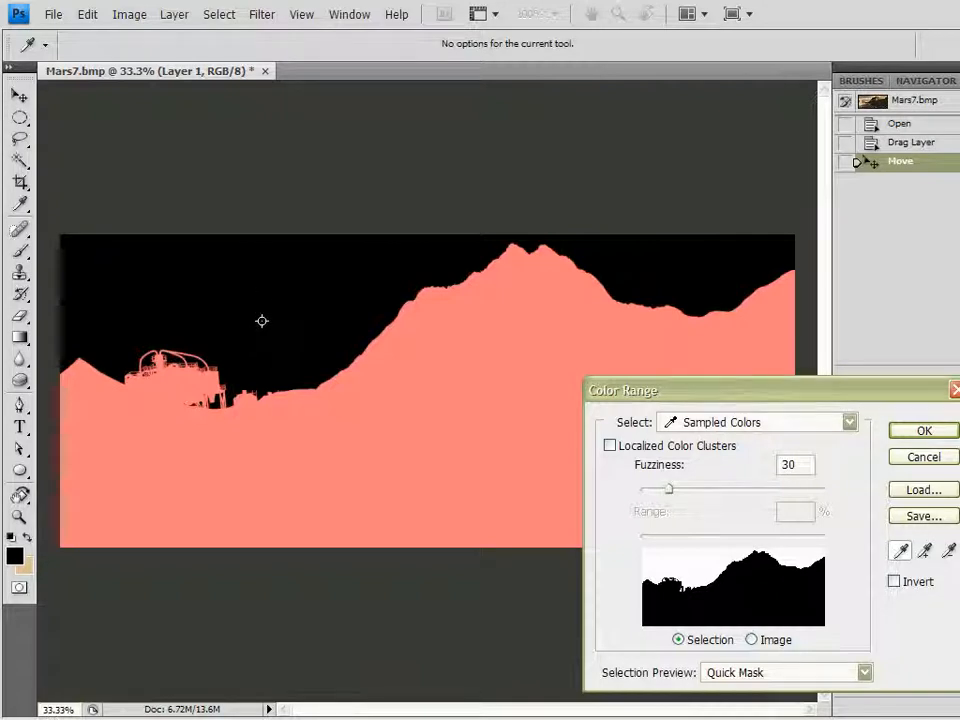
scroll(269, 311, "up", 2)
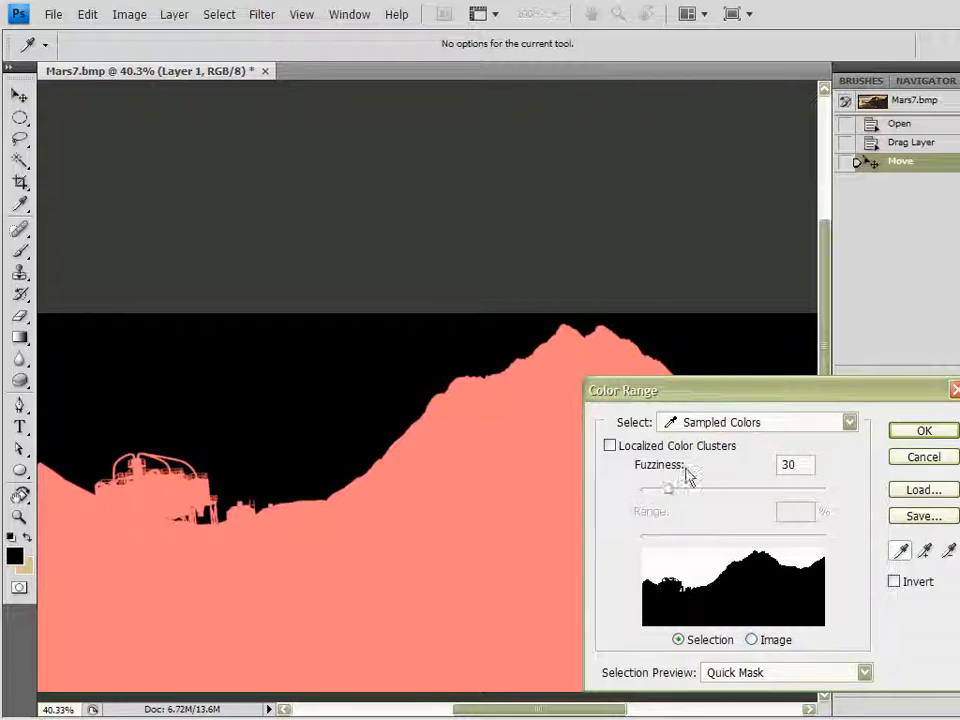
left_click(726, 391)
left_click_drag(727, 394, 716, 391)
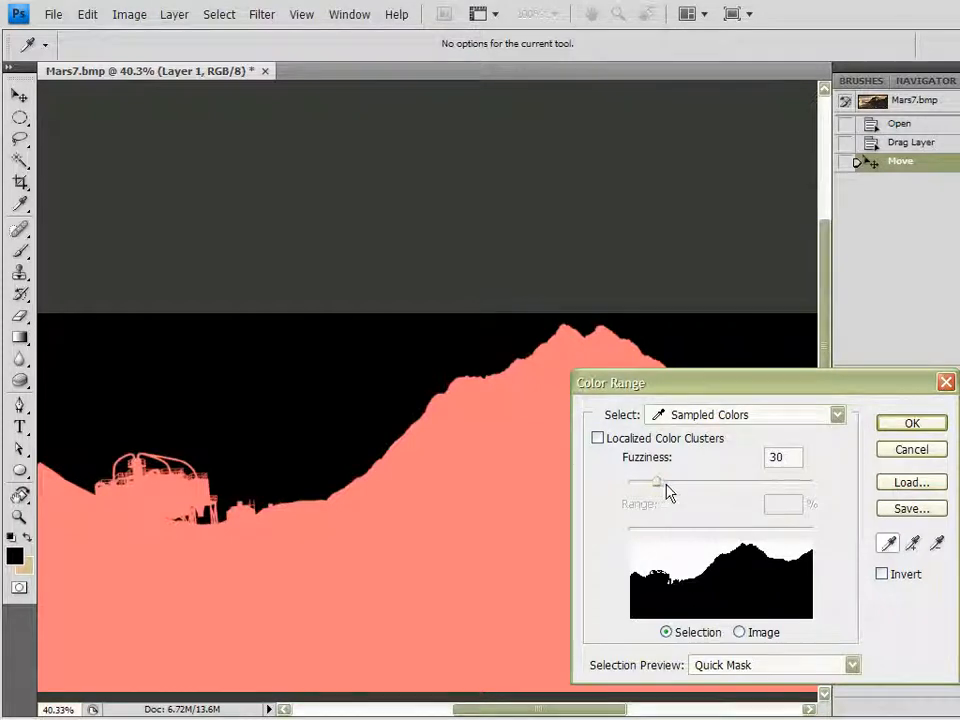
- Check the selection edges around the industrial structure, raise the Fuzziness slightly and apply the Color Range selection
scroll(78, 512, "up", 7)
scroll(145, 540, "down", 5)
scroll(208, 568, "up", 4)
left_click_drag(347, 519, 379, 197)
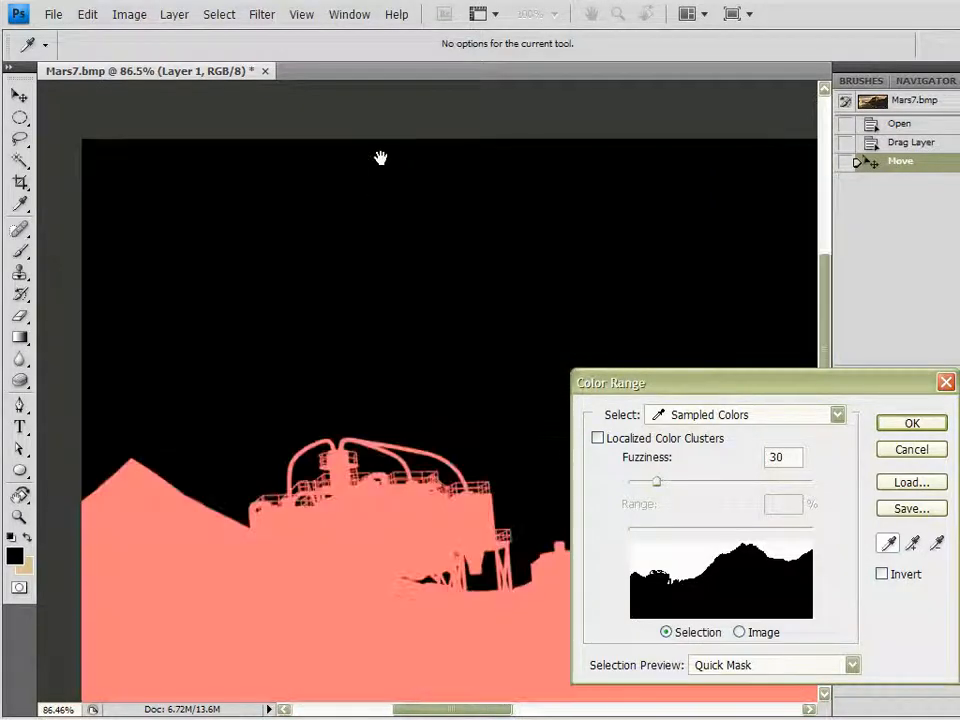
scroll(395, 362, "up", 5)
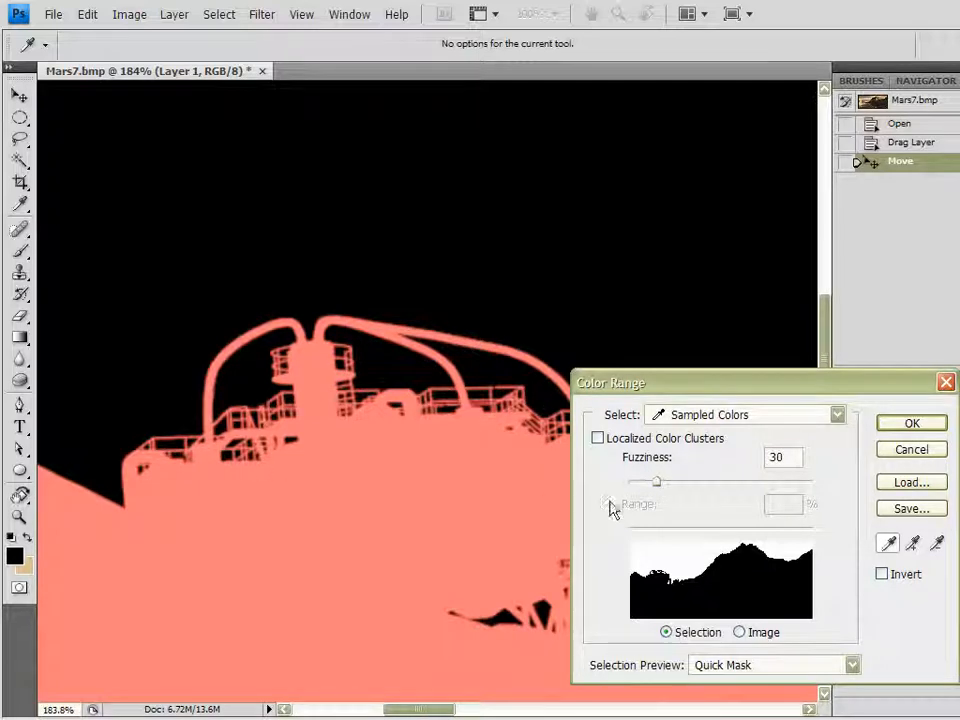
mouse_move(656, 486)
left_mouse_down()
mouse_move(620, 484)
mouse_move(826, 490)
mouse_move(579, 489)
mouse_move(661, 489)
left_mouse_up()
left_click(908, 424)
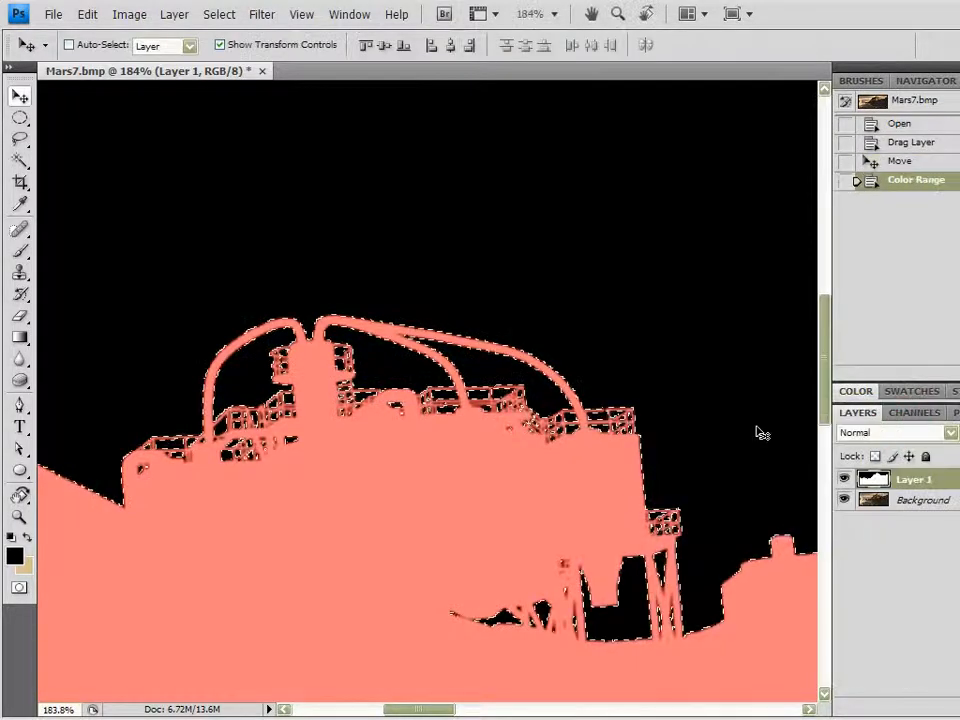
- Hide the mask layer and make the Background layer active, keeping the sky selection over the render
scroll(620, 423, "down", 3)
scroll(618, 423, "down", 2)
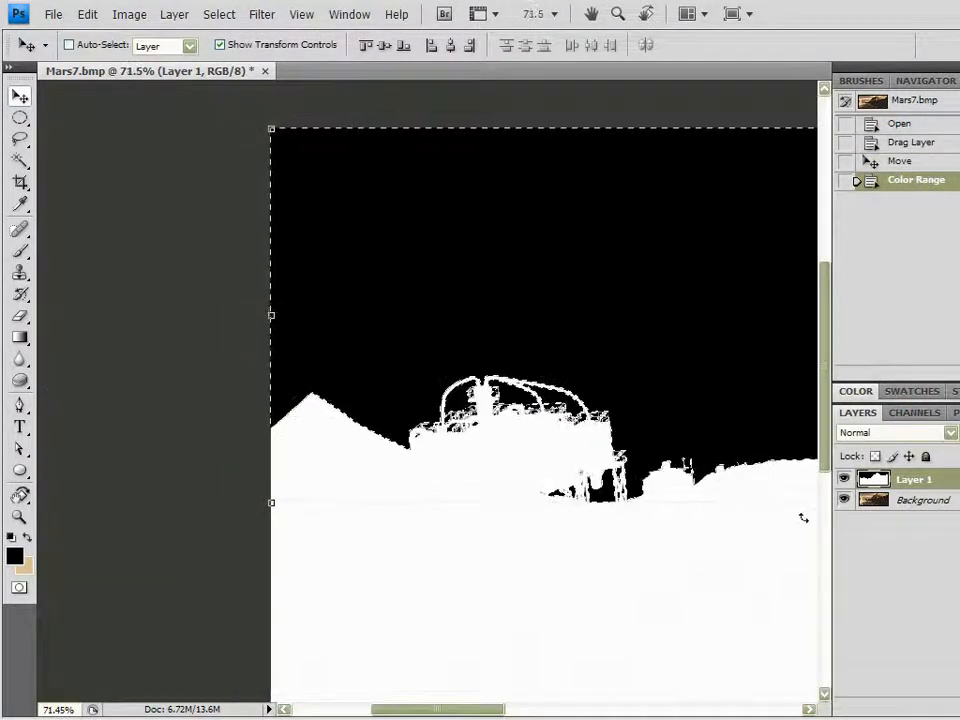
left_click(845, 484)
left_click(888, 500)
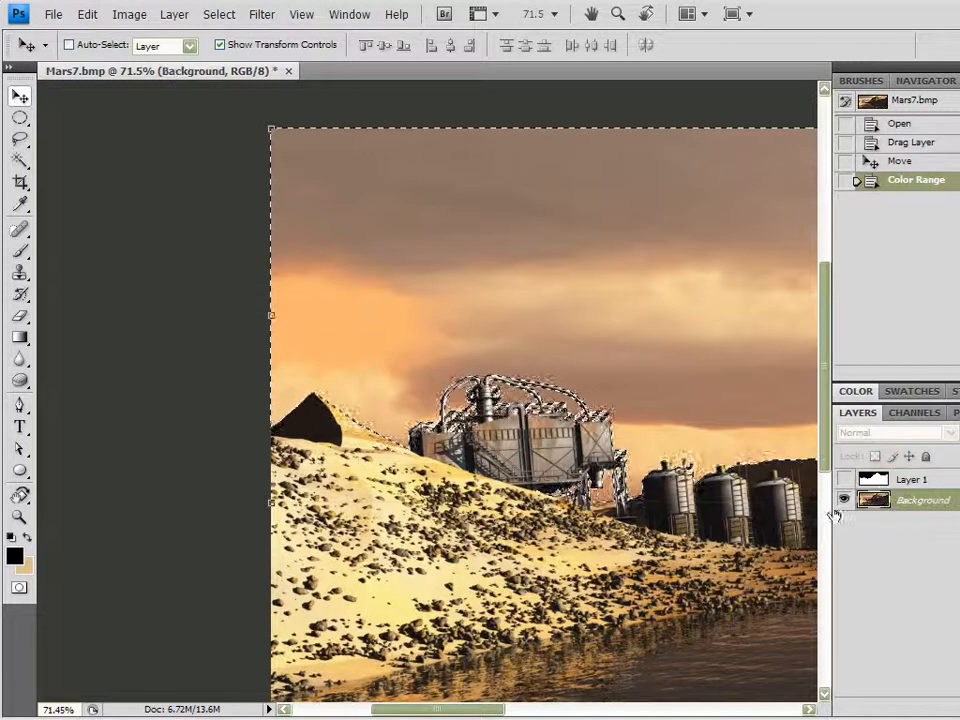
left_click_drag(598, 458, 255, 390)
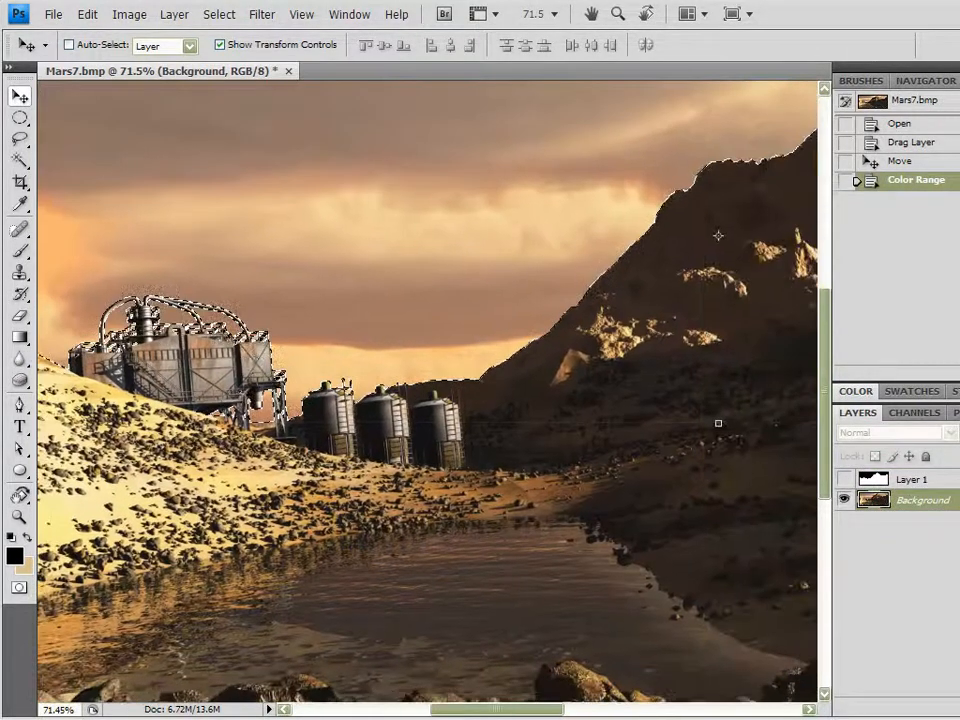
- Copy the selected sky of the Background onto its own layer with Layer via Copy
left_click(20, 159)
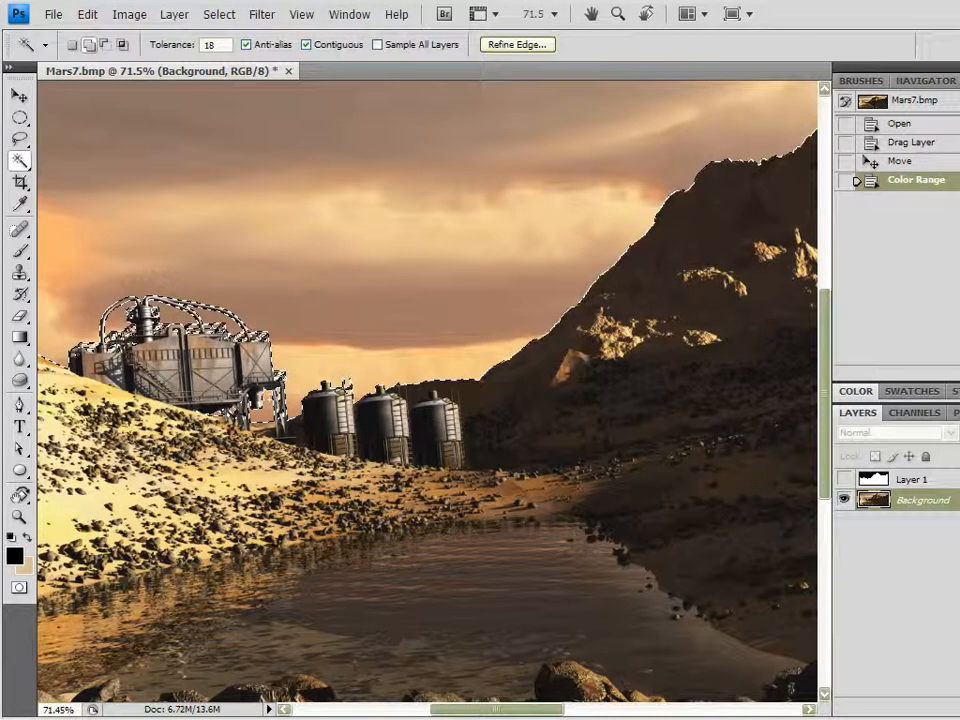
right_click(268, 366)
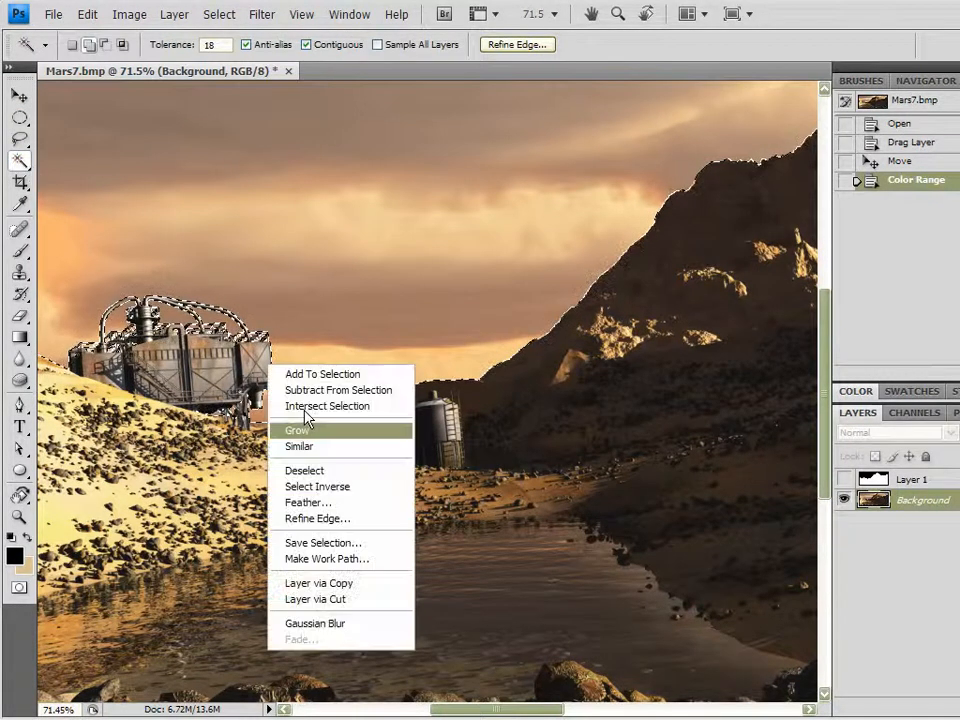
left_click(318, 584)
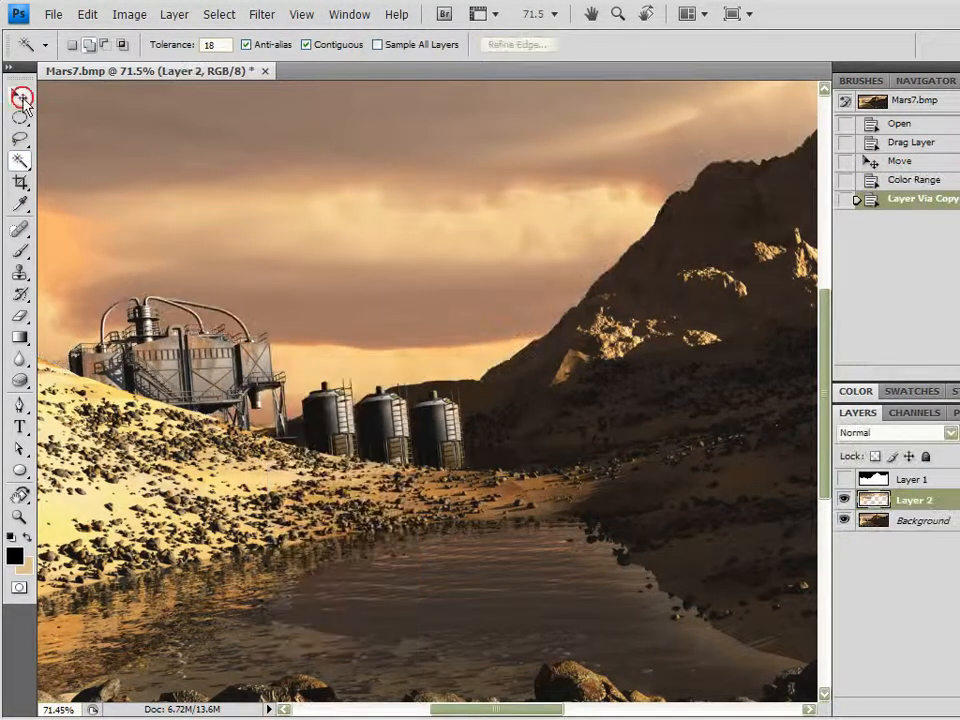
- Show the black-and-white mask layer, select it and delete it
key("v")
left_click(844, 479)
left_click(905, 479)
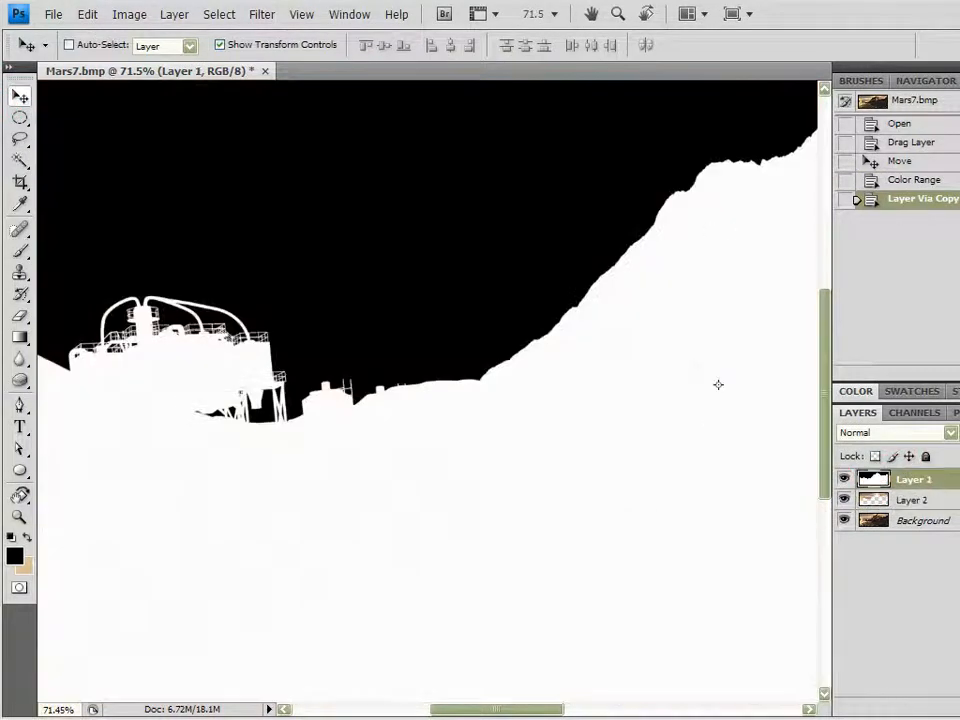
key("Delete")
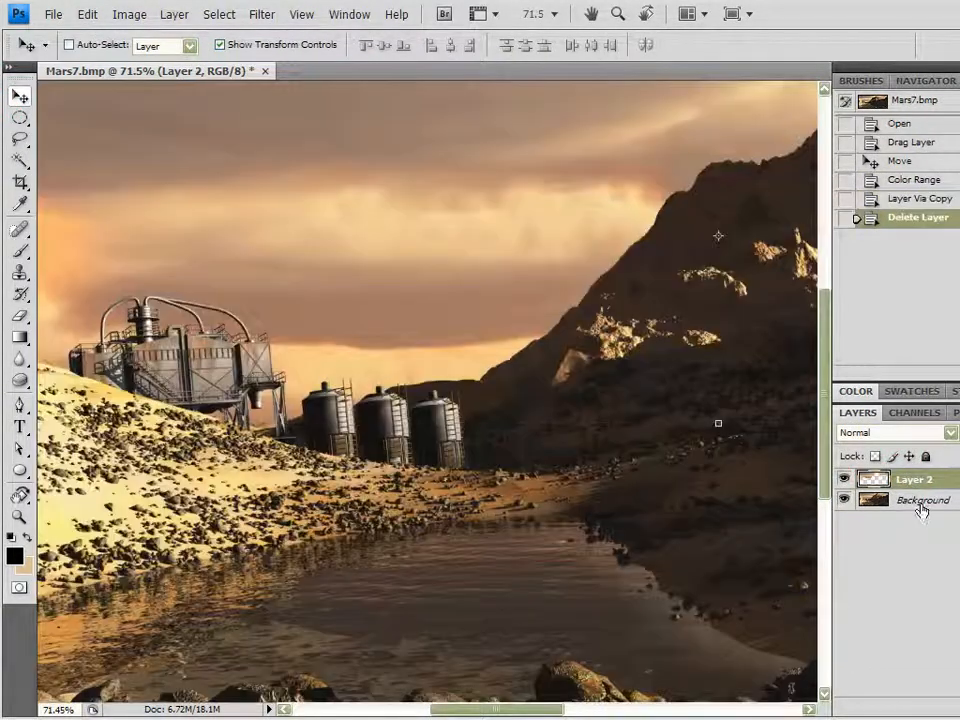
- Hide the Background layer to examine the cut edges of the isolated sky, and show it again
left_click(844, 500)
scroll(645, 438, "down", 5)
left_click_drag(645, 400, 448, 392)
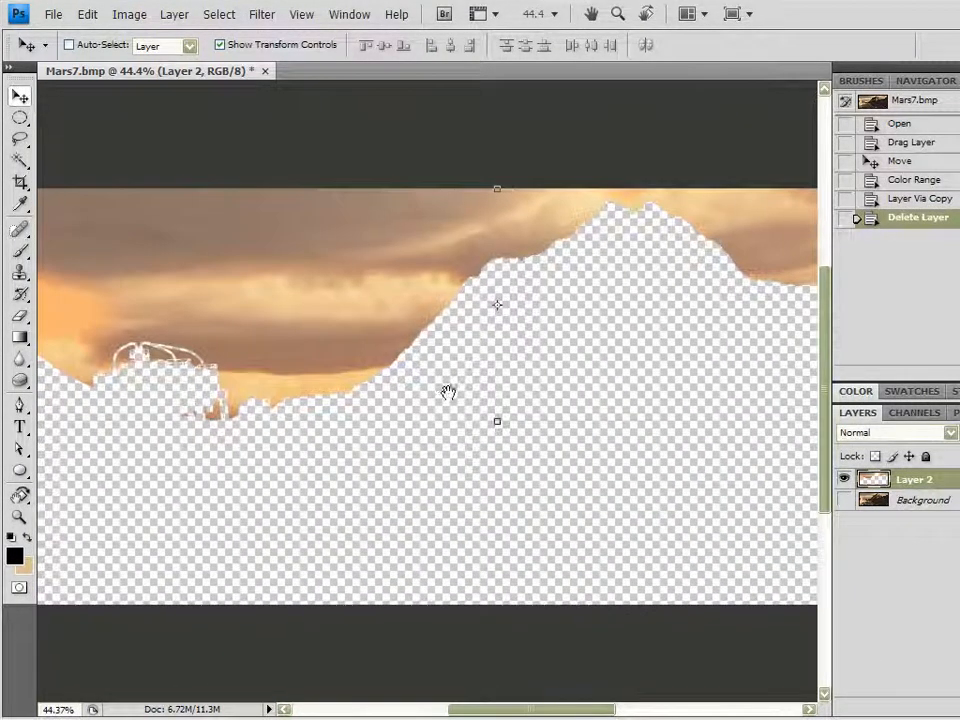
scroll(264, 345, "up", 7)
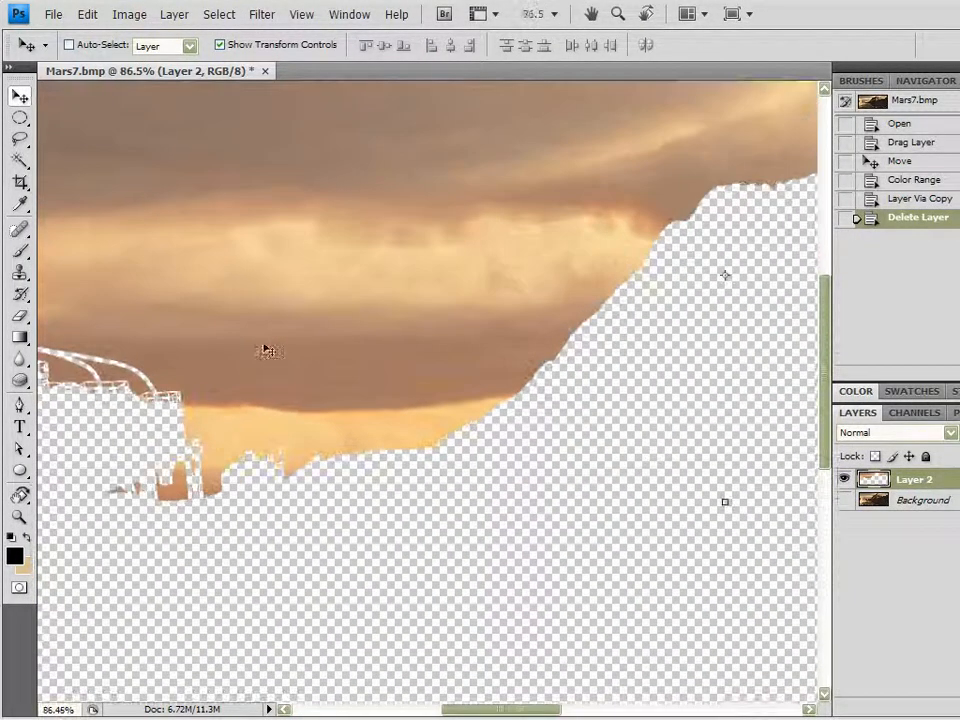
left_click(845, 500)
scroll(473, 381, "down", 3)
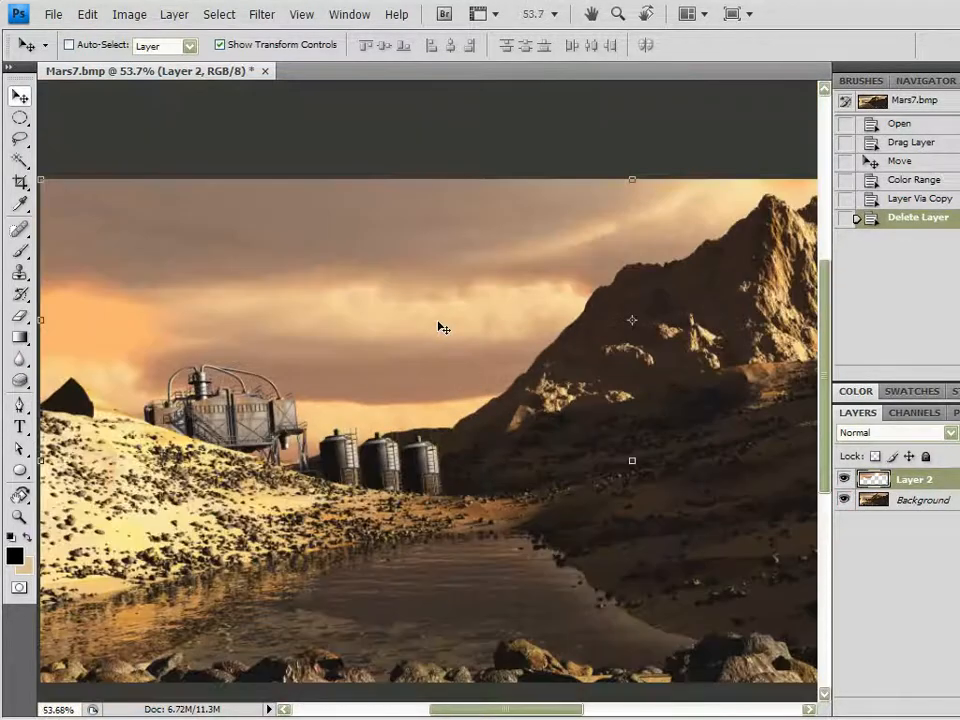
scroll(443, 328, "down", 1)
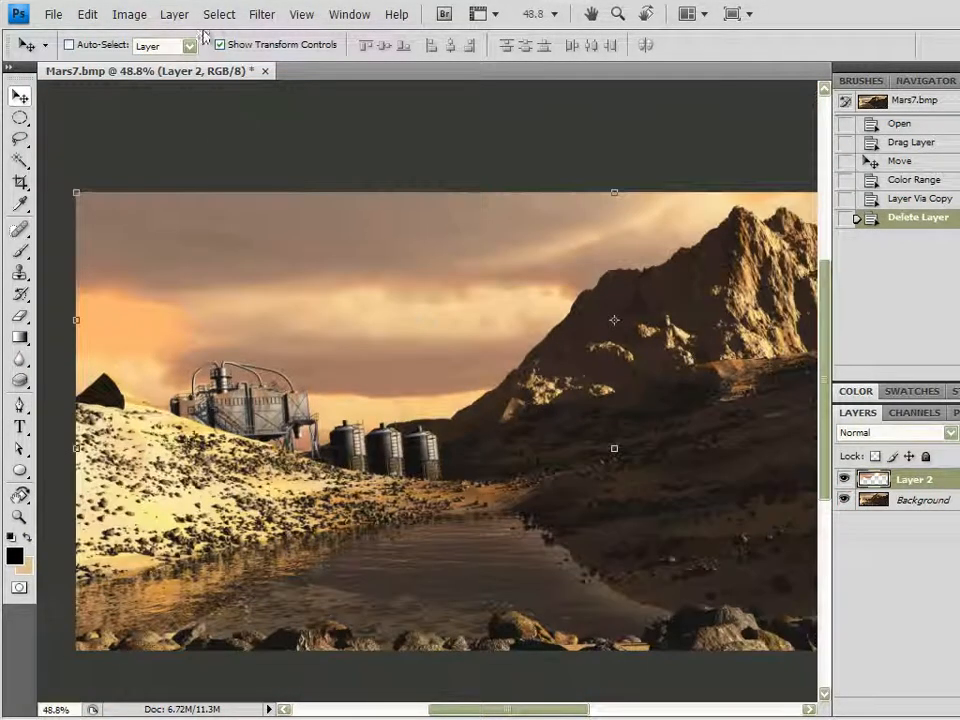
- Apply a Brightness/Contrast adjustment to the sky layer with Brightness 3 and Contrast 14
left_click(128, 18)
mouse_move(144, 62)
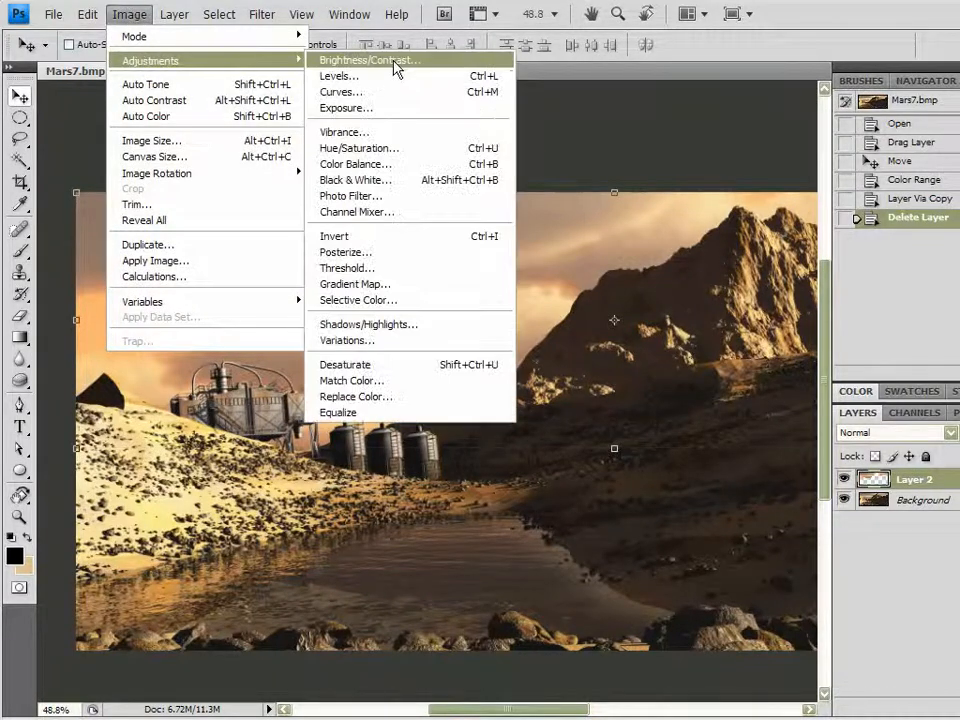
left_click(393, 62)
mouse_move(584, 116)
left_mouse_down()
mouse_move(677, 124)
mouse_move(532, 107)
mouse_move(583, 111)
mouse_move(602, 73)
mouse_move(564, 77)
mouse_move(591, 81)
mouse_move(592, 110)
mouse_move(633, 120)
mouse_move(599, 115)
left_mouse_up()
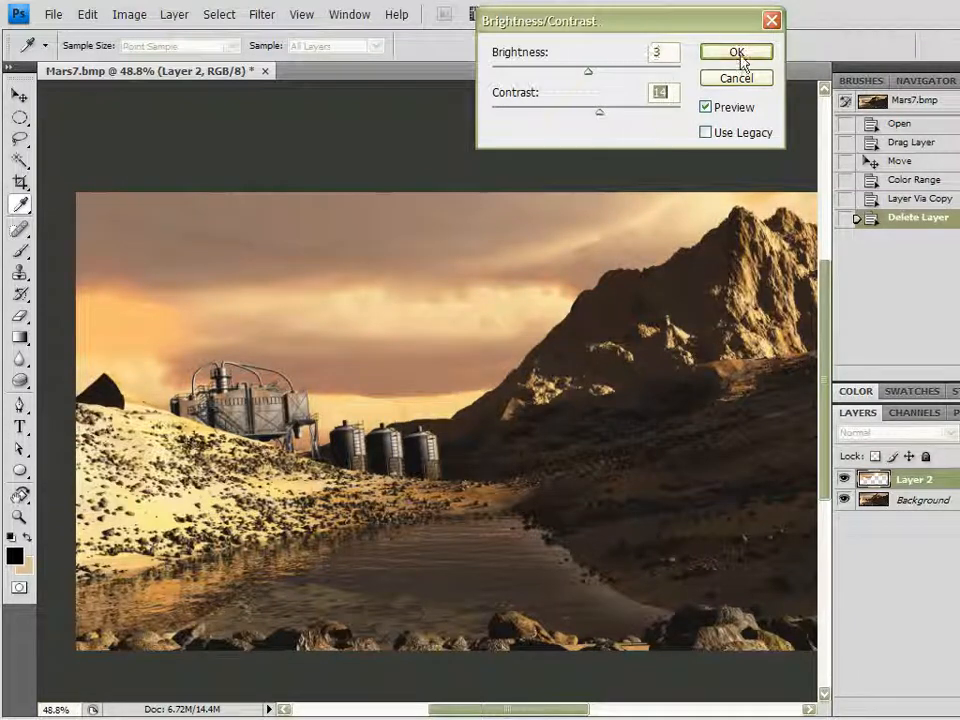
left_click(742, 55)
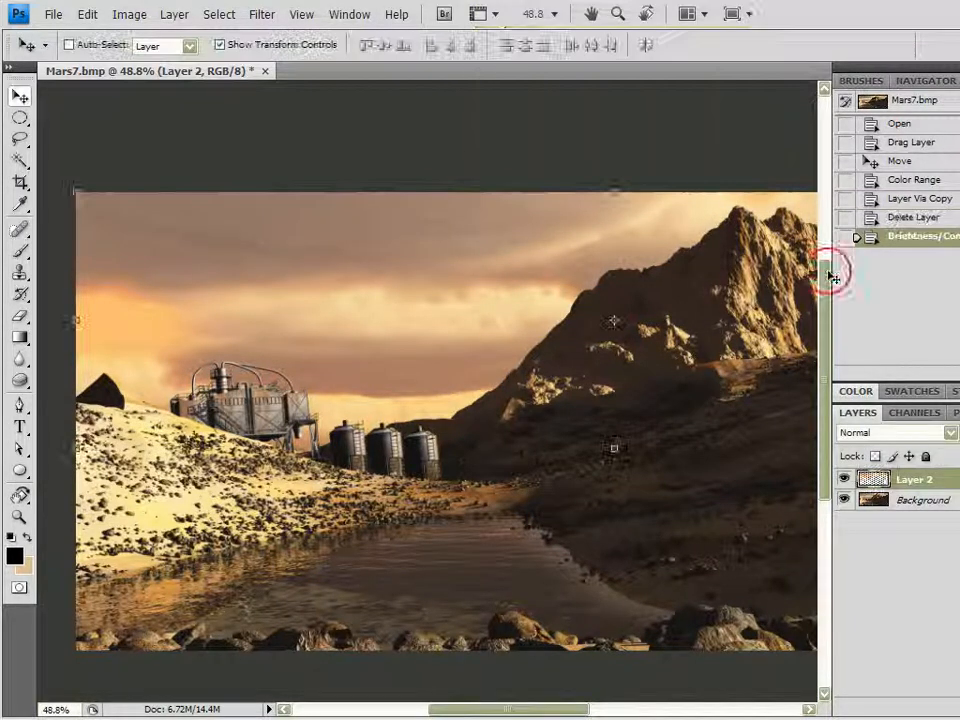
- Try successive blending modes on the sky layer, passing through Color Burn, Screen and Overlay to Luminosity
left_click(904, 432)
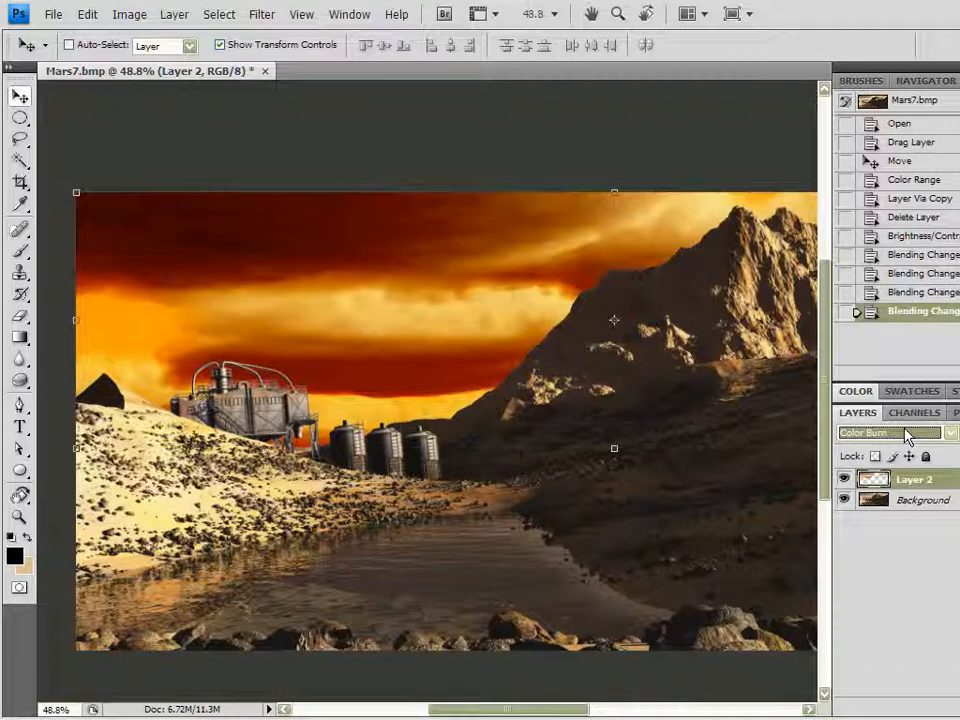
key("Down")
key("Down")
key("Down")
key("Down")
key("Down")
key("Down")
key("Down")
key("Down")
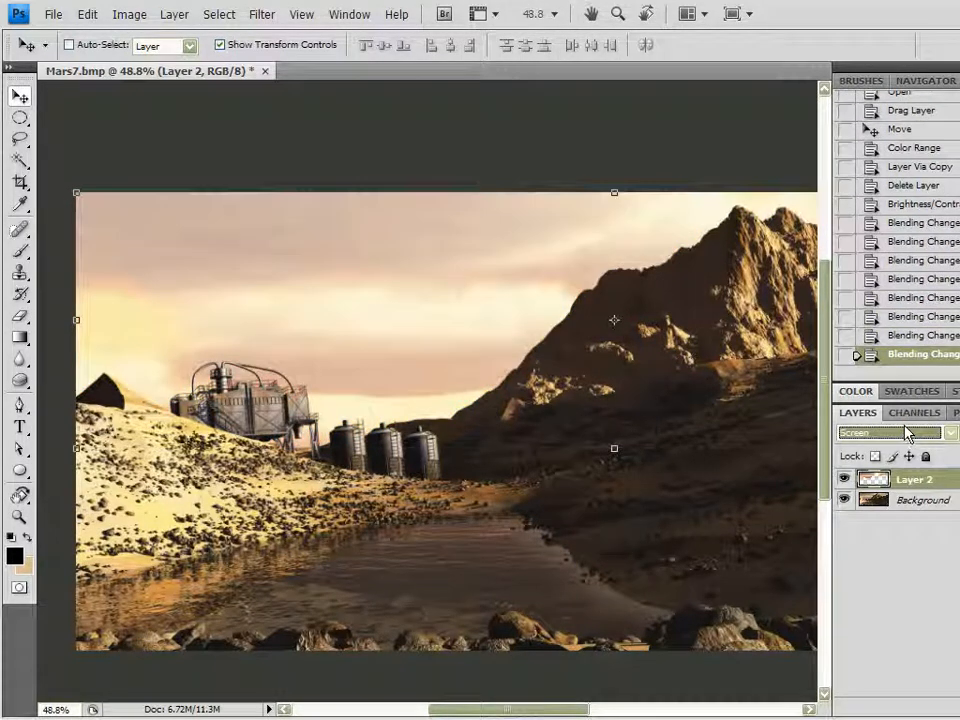
key("Down")
key("Down")
key("Down")
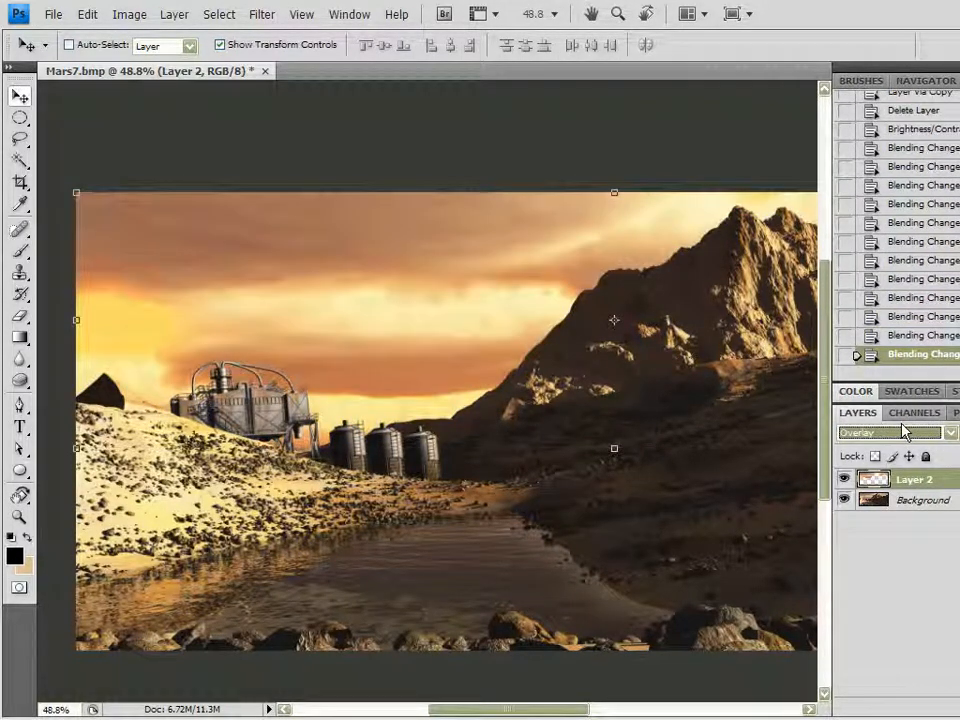
key("Down")
key("Down")
key("Down")
key("Down")
key("Down")
key("Down")
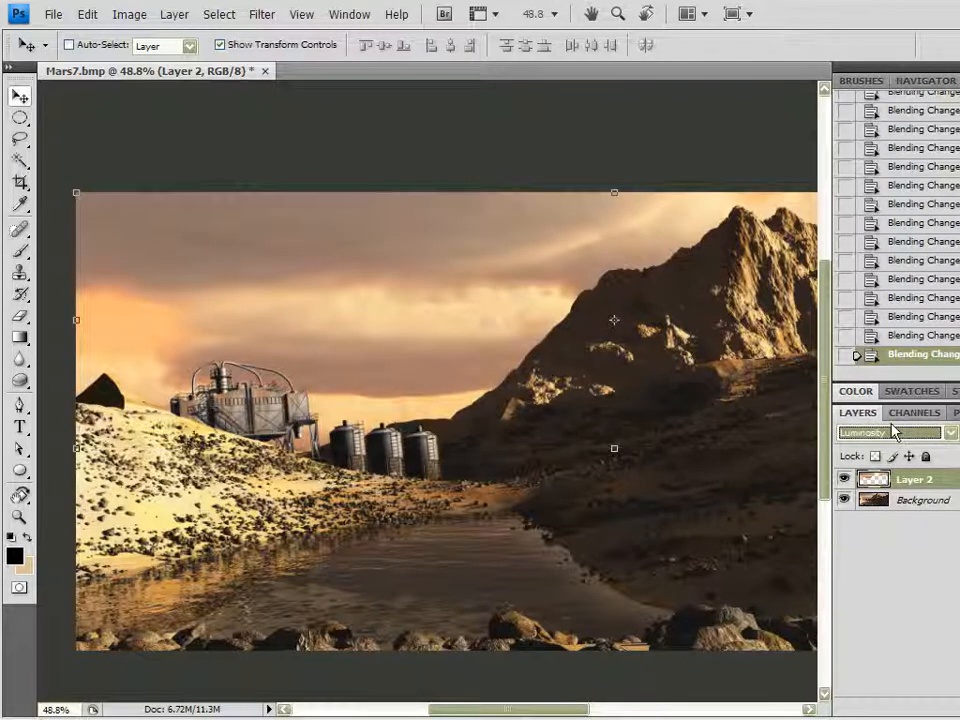
- Try the Dissolve, Multiply, Color Burn, Lighten, Color Dodge and Soft Light blending modes on the sky layer, and return it to Normal
left_click(895, 430)
left_click(895, 8)
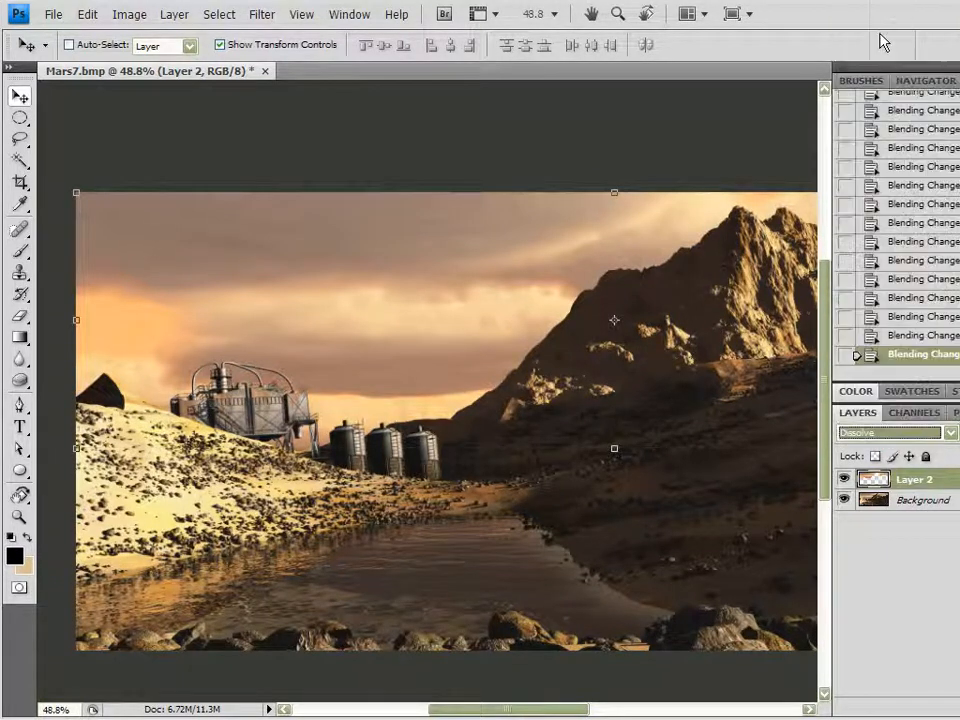
scroll(892, 6, "down", 1)
scroll(905, 433, "down", 3)
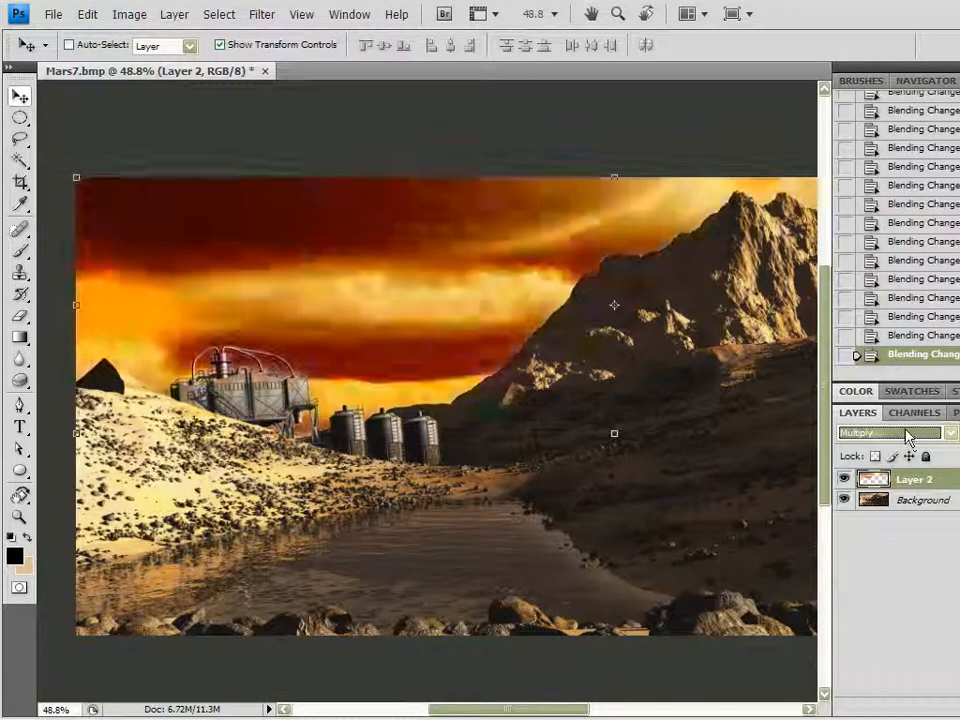
scroll(907, 436, "down", 1)
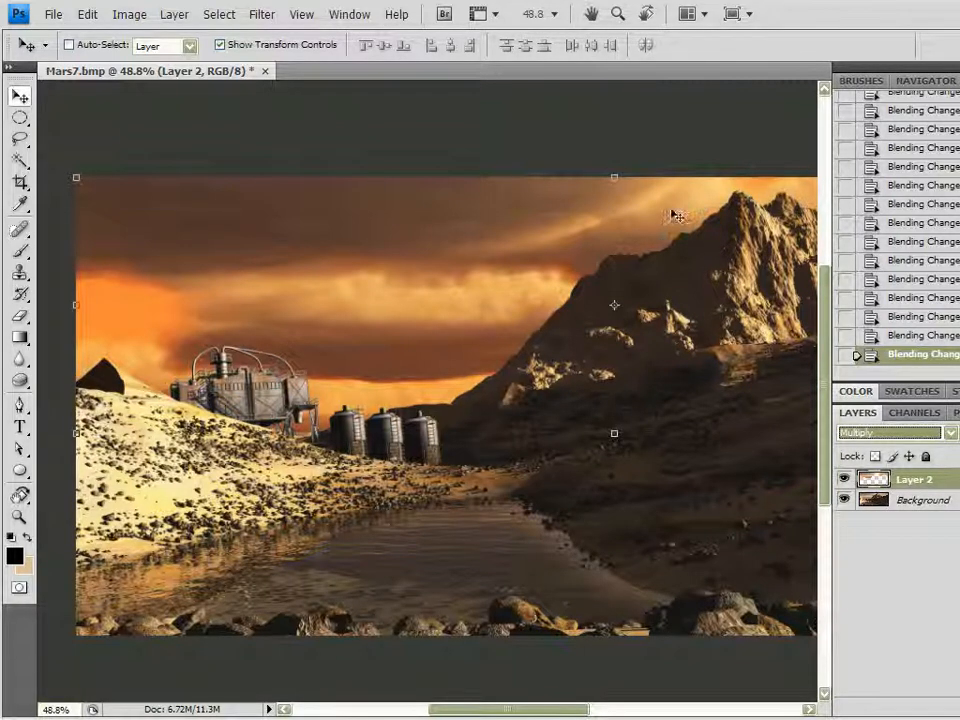
scroll(901, 437, "down", 2)
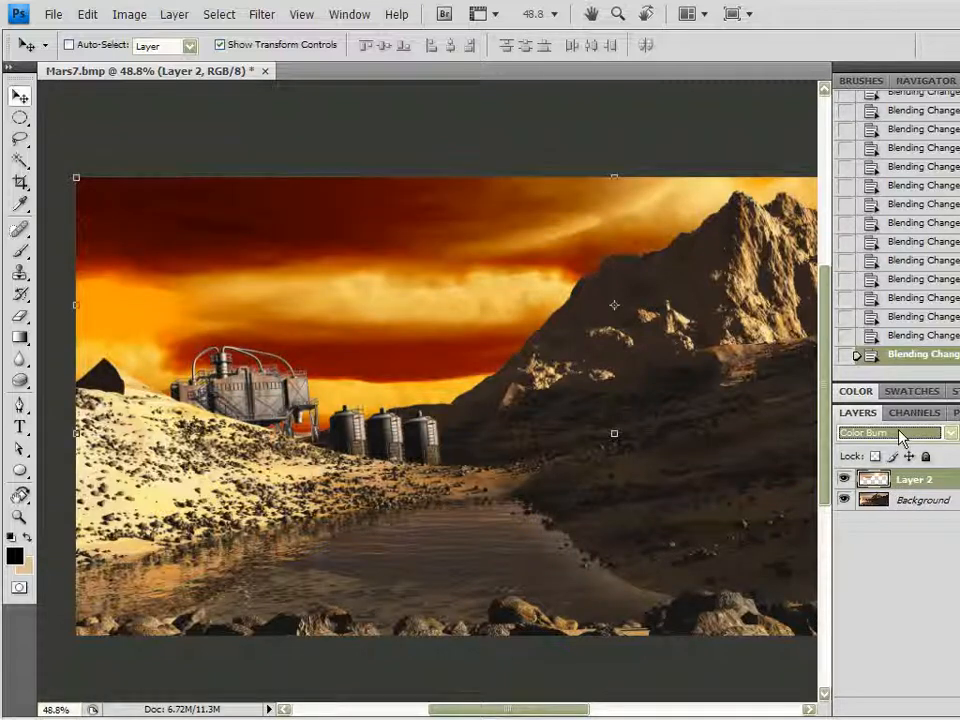
scroll(901, 437, "down", 1)
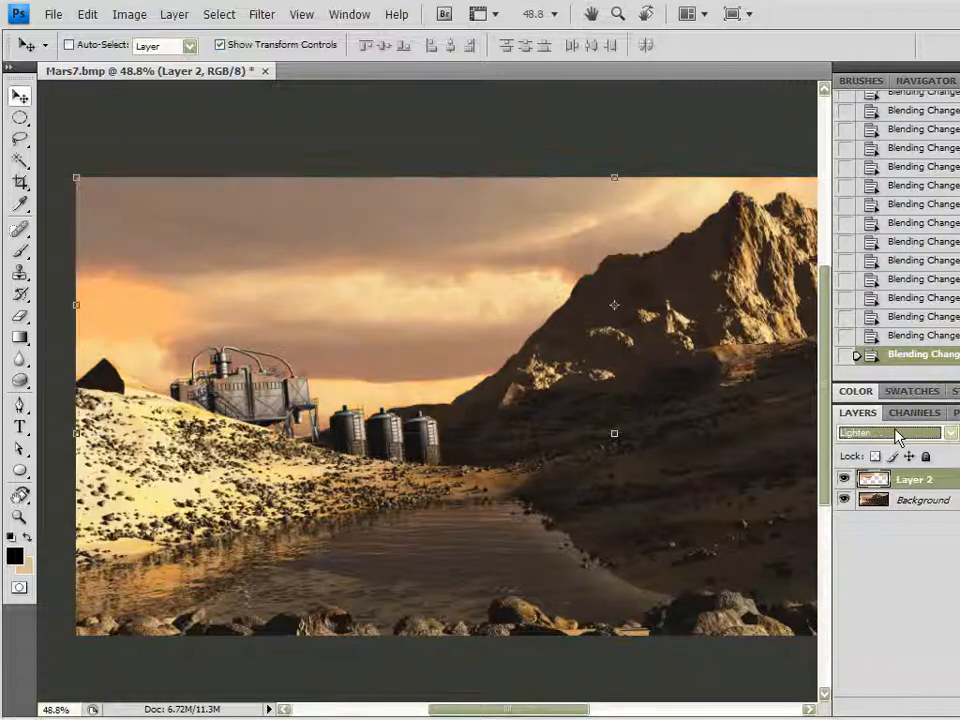
scroll(897, 437, "down", 2)
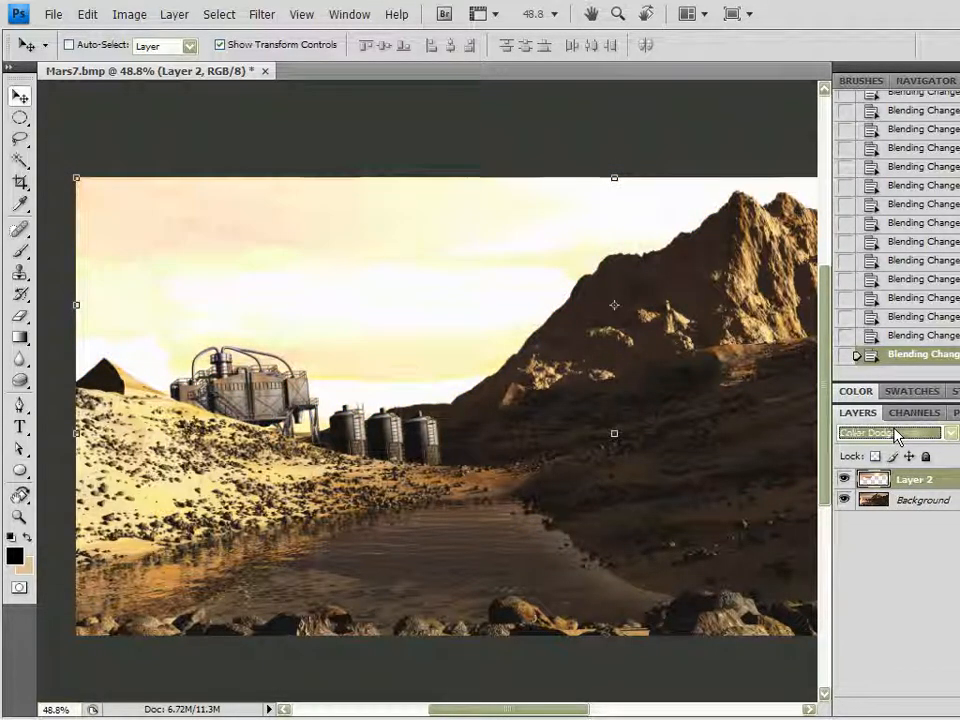
scroll(897, 437, "down", 4)
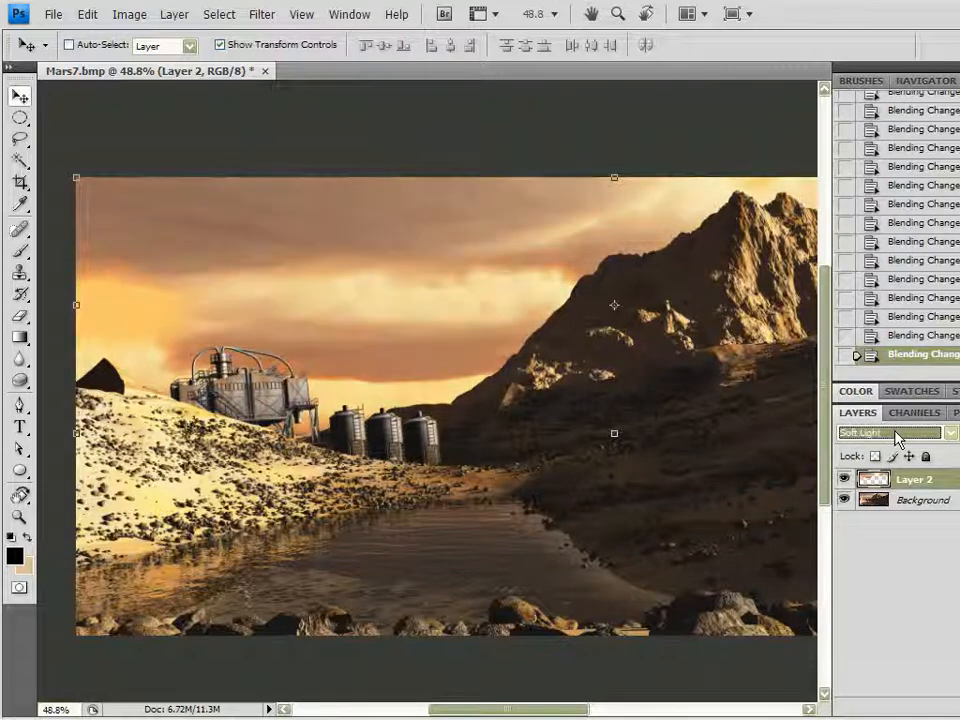
scroll(897, 437, "up", 13)
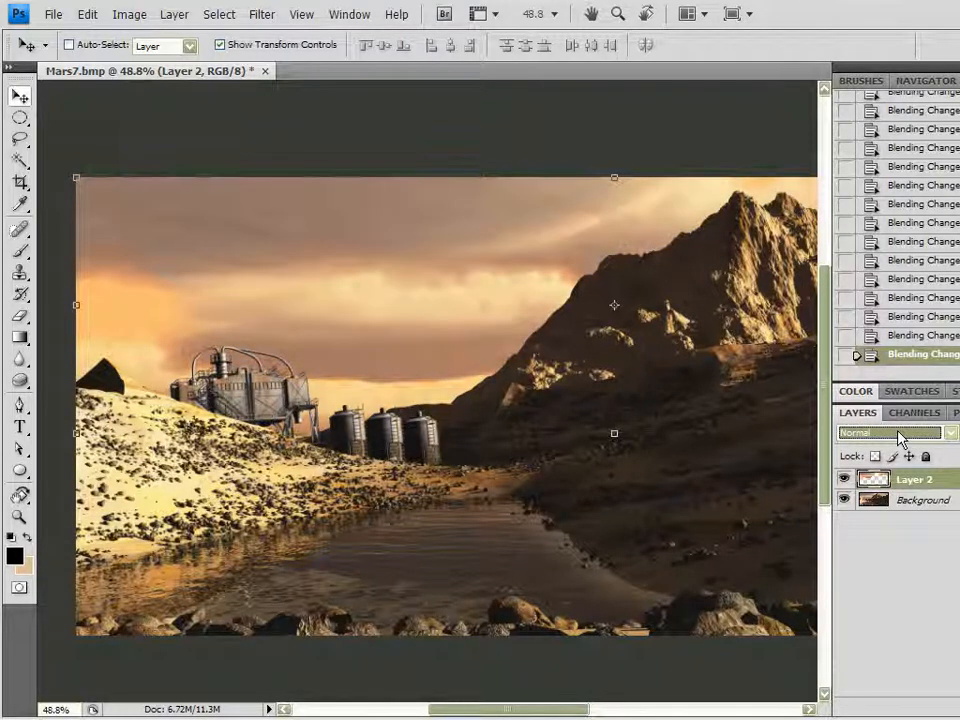
- Switch the sky layer's blending mode through Color Burn to Linear Burn and slightly lower the layer's opacity
scroll(900, 437, "down", 4)
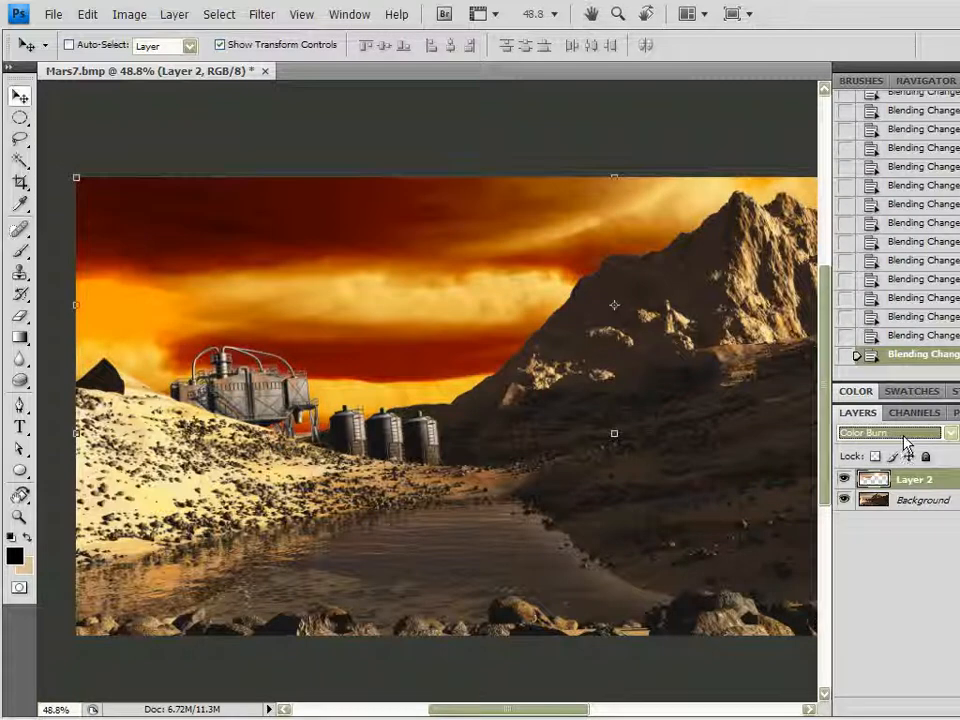
scroll(905, 442, "down", 1)
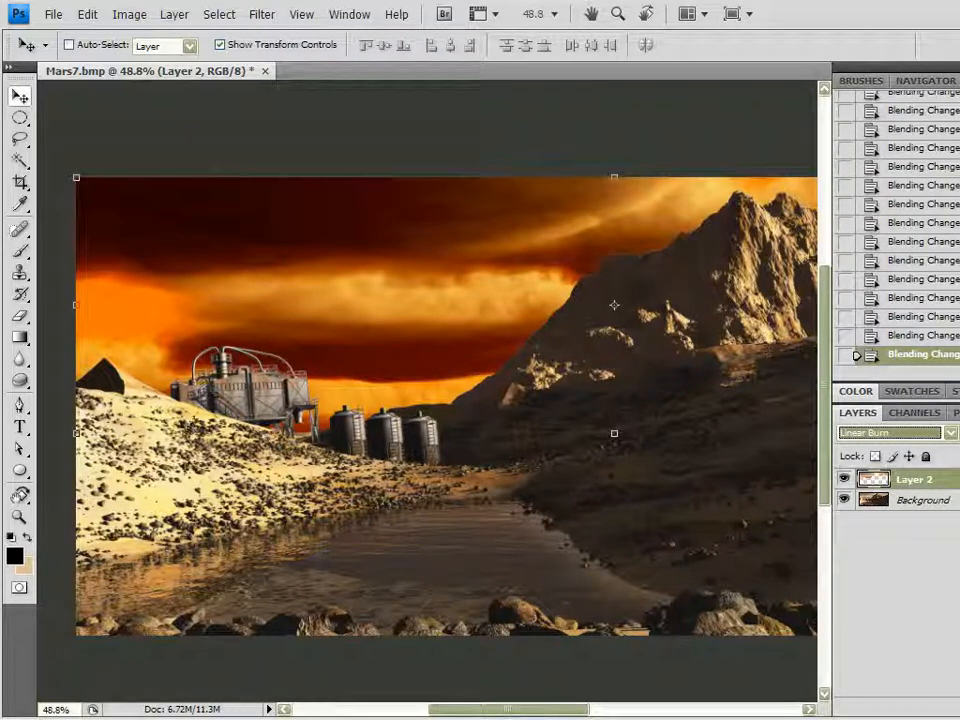
left_click(959, 433)
mouse_move(959, 453)
left_mouse_down()
mouse_move(948, 453)
mouse_move(956, 453)
left_mouse_up()
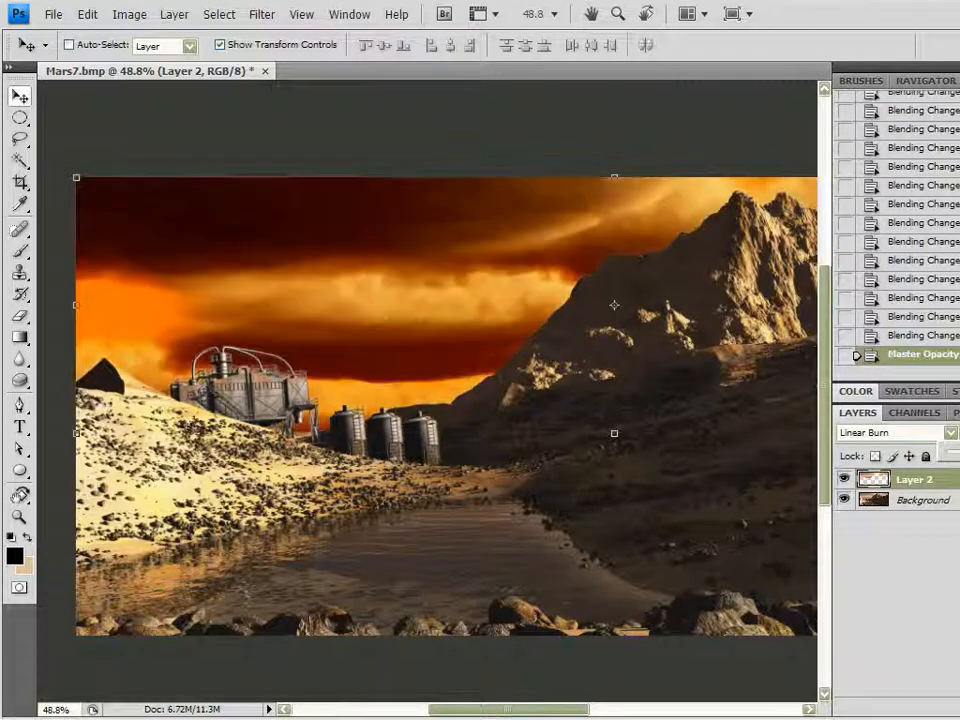
- Set the sky layer's blending mode to Multiply and reduce its fill opacity
left_click(940, 434)
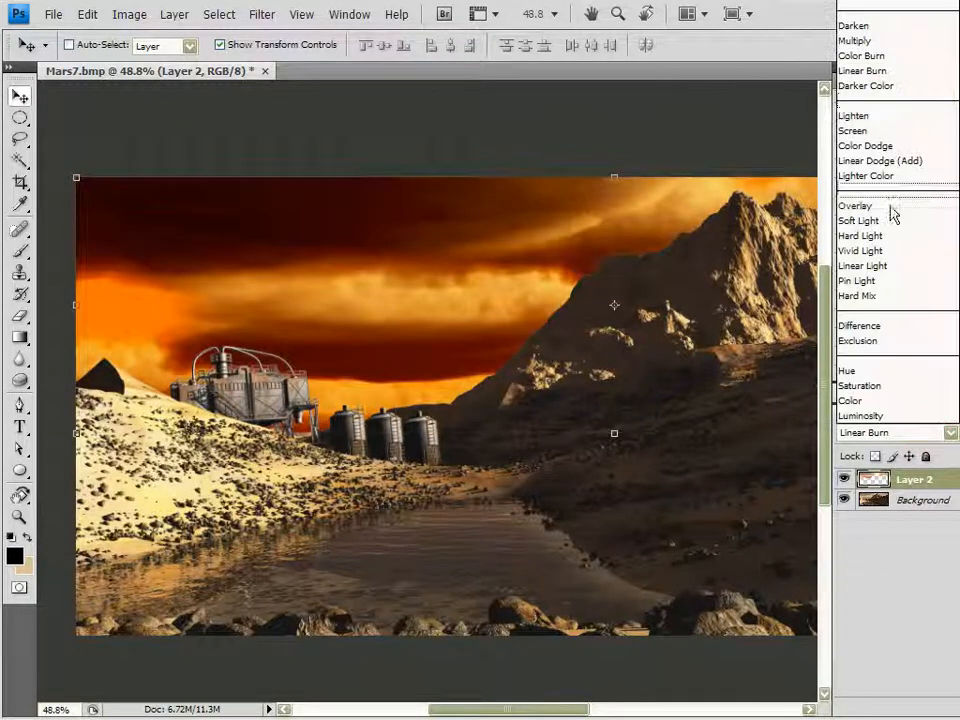
left_click(854, 41)
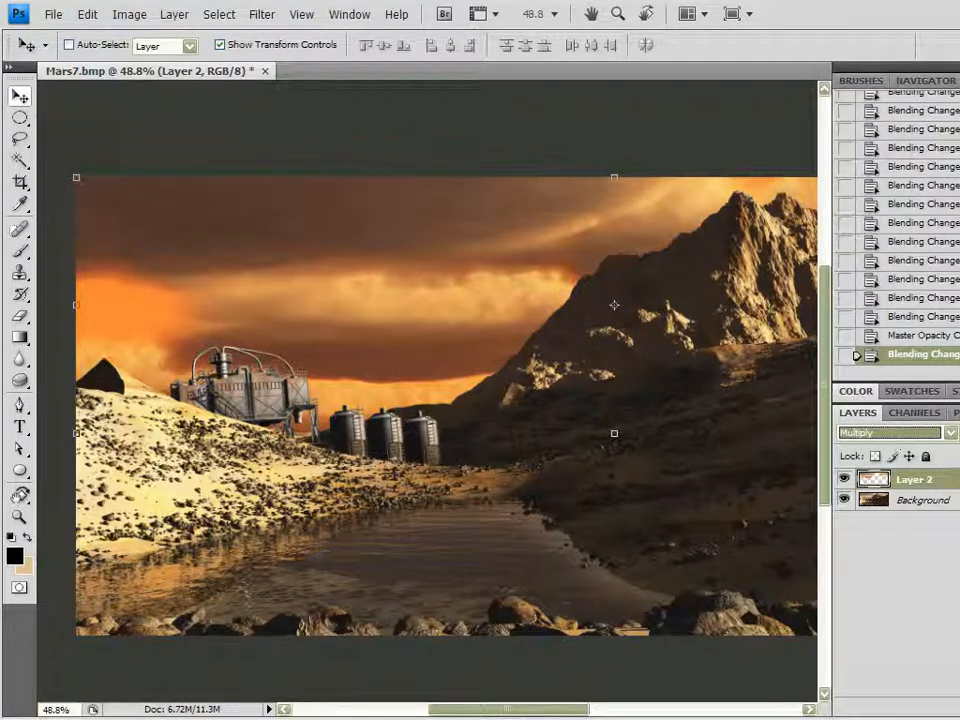
left_click(958, 456)
left_click_drag(959, 477, 952, 477)
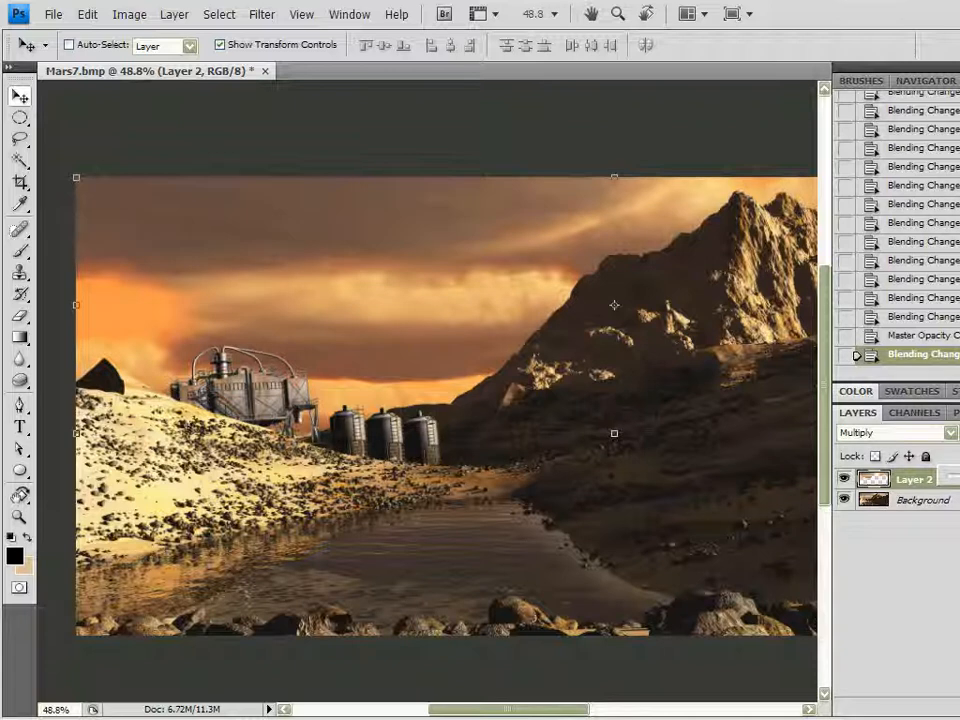
- Hide and show the sky layer repeatedly to compare the image with and without the sky adjustment
left_click(845, 480)
left_click(845, 480)
left_click(845, 480)
left_click(845, 480)
key("ctrl+minus")
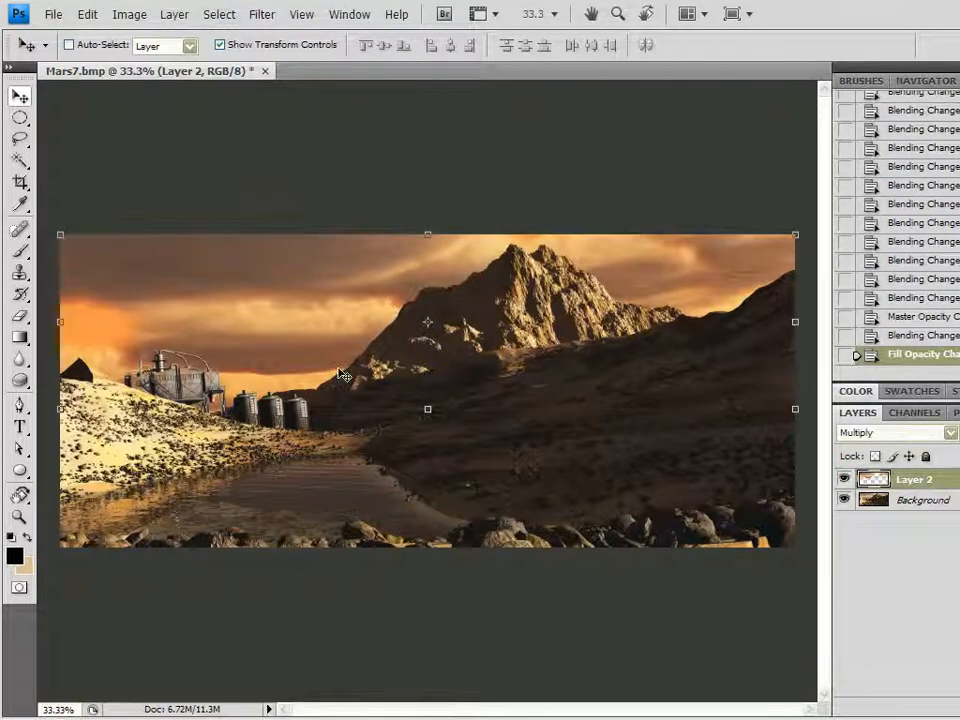
- Rename Layer 2 as Sky
double_click(916, 480)
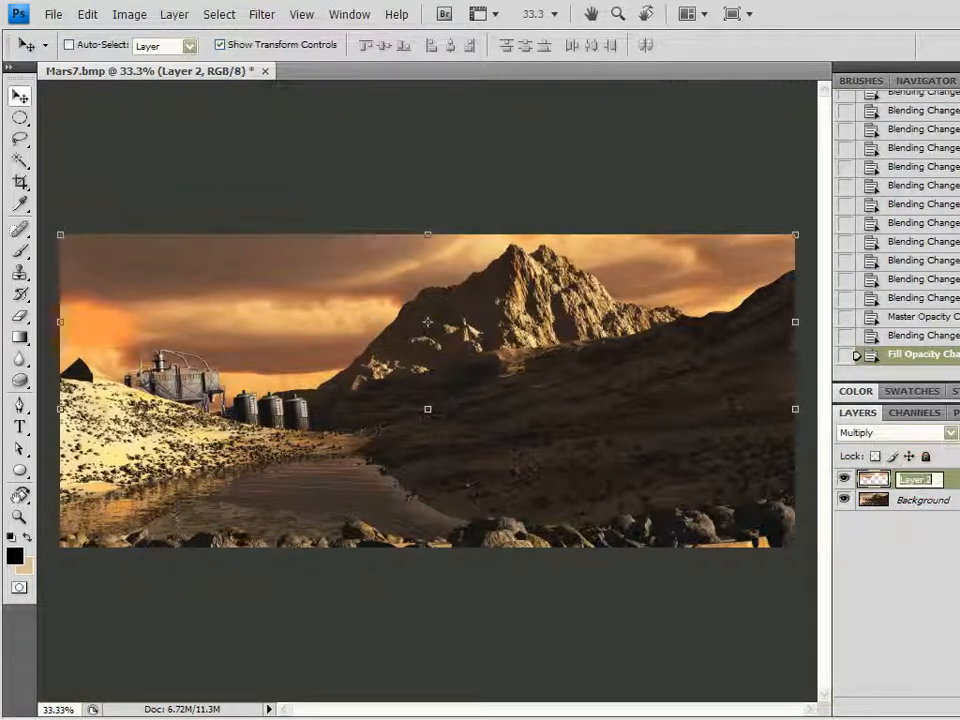
type("Sky")
key("Return")
- Make the Background layer active and load the RGB channel's bright areas as a selection, returning to the layer list
left_click(916, 500)
key("ctrl+plus")
scroll(506, 255, "up", 3)
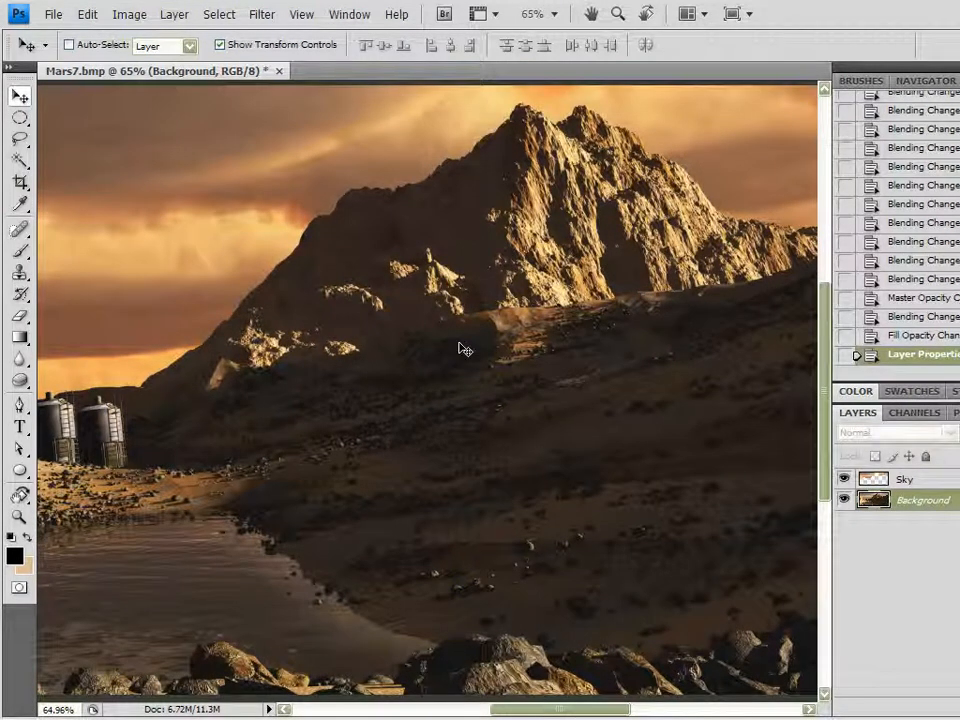
scroll(480, 308, "down", 6)
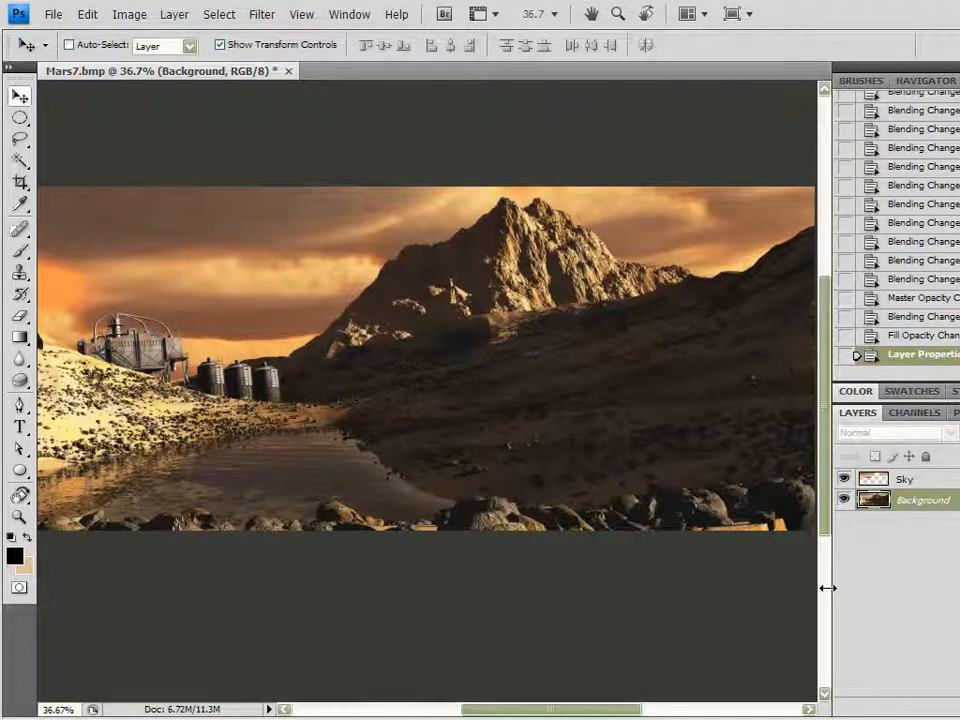
left_click(925, 414)
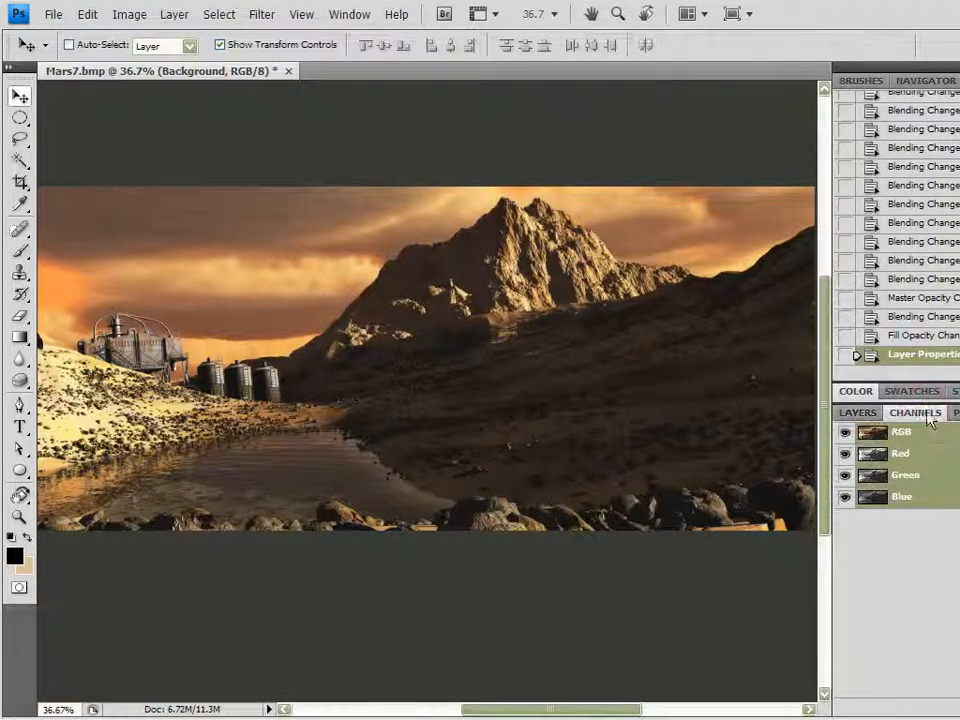
left_click(873, 432, "ctrl")
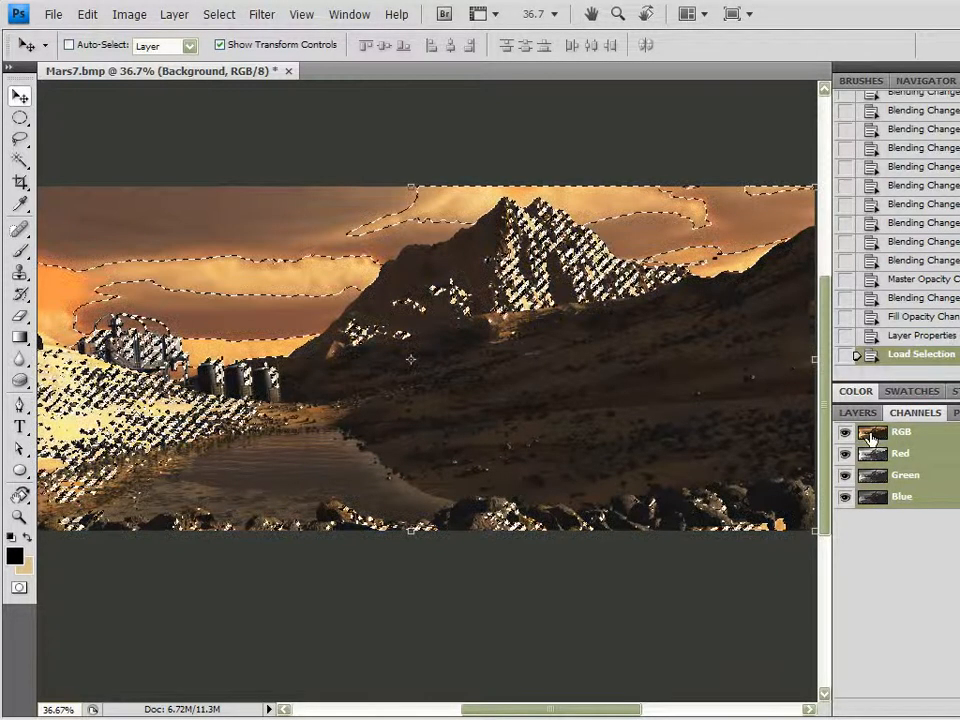
left_click(858, 413)
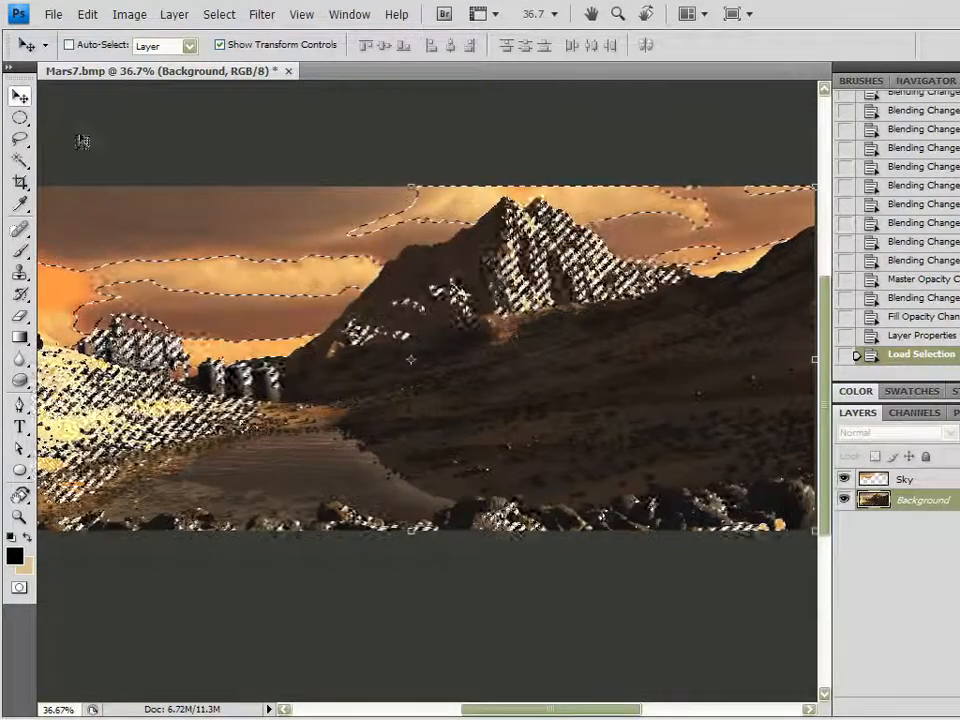
- Copy the selected bright areas of the Background onto a new layer with Layer via Copy
left_click(18, 164)
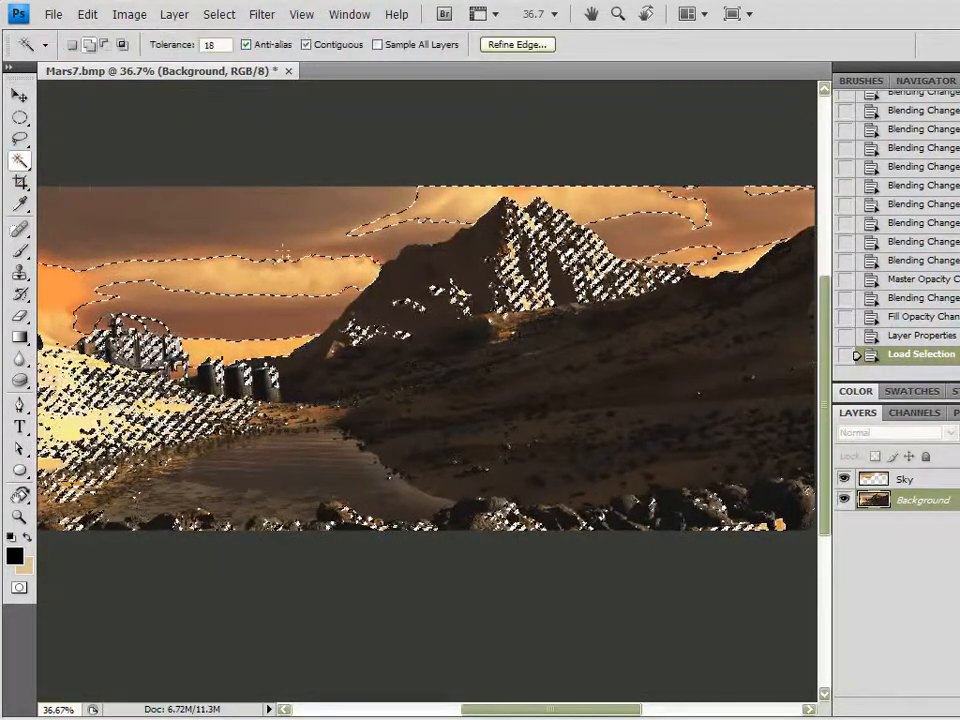
right_click(525, 287)
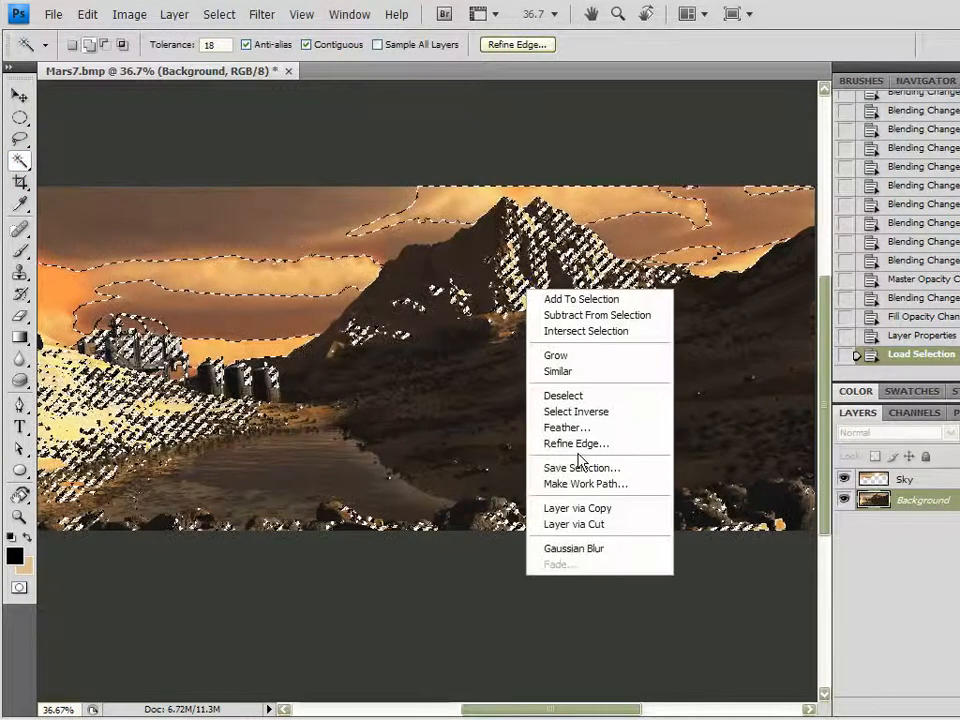
left_click(600, 510)
left_click(578, 508)
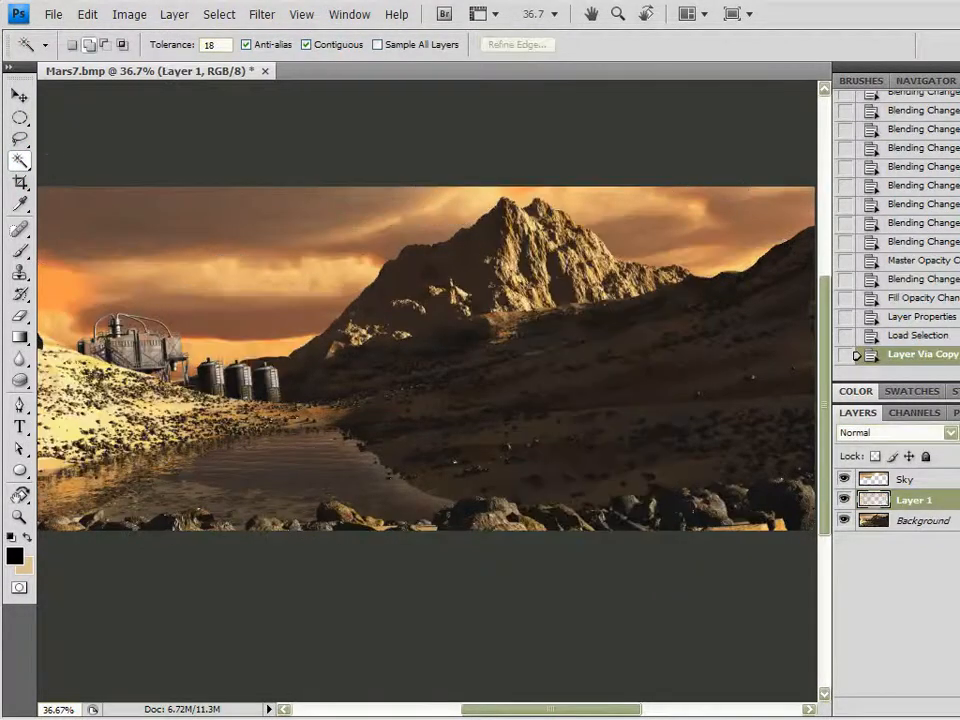
- Show only Layer 1 to examine the copied highlights on their own, and make the Background and Sky layers visible again
left_click(19, 95)
left_click(844, 499, "alt")
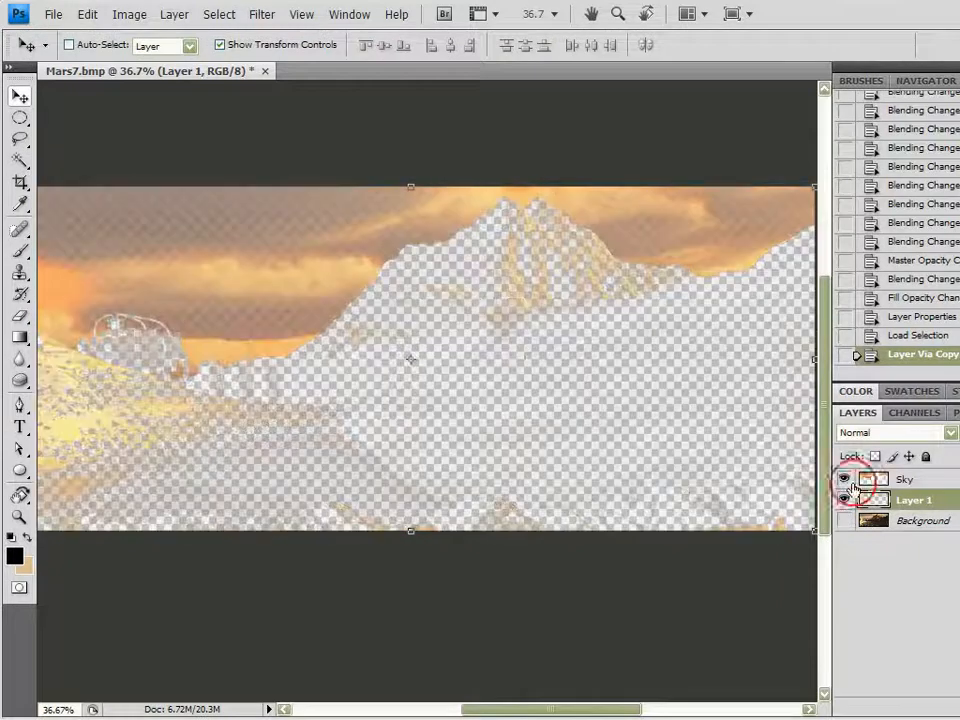
key("ctrl+minus")
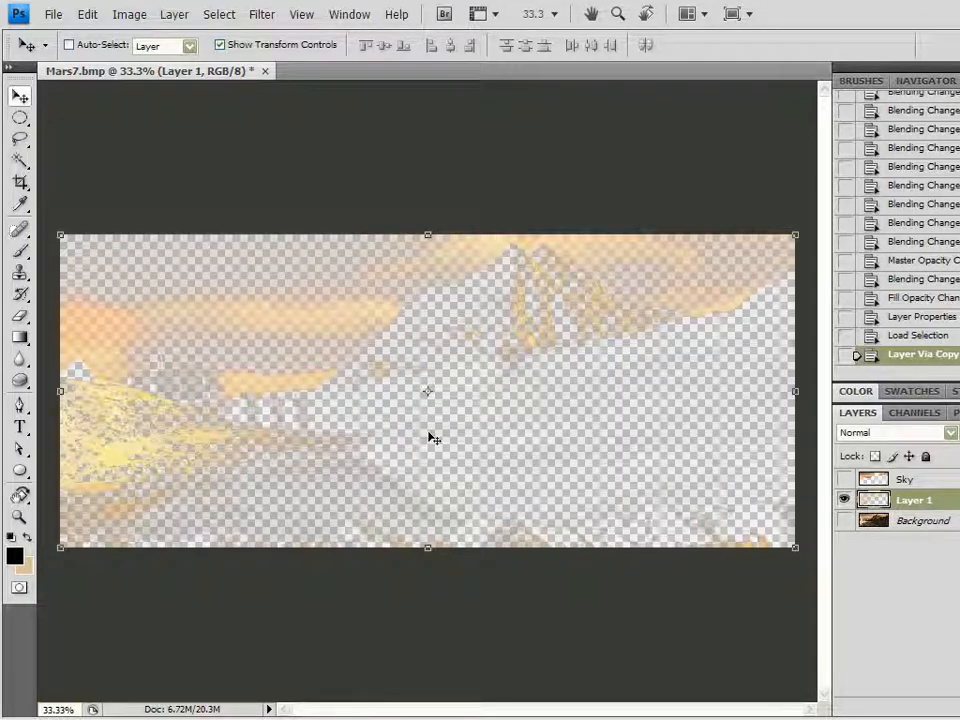
left_click(844, 520)
left_click(844, 479)
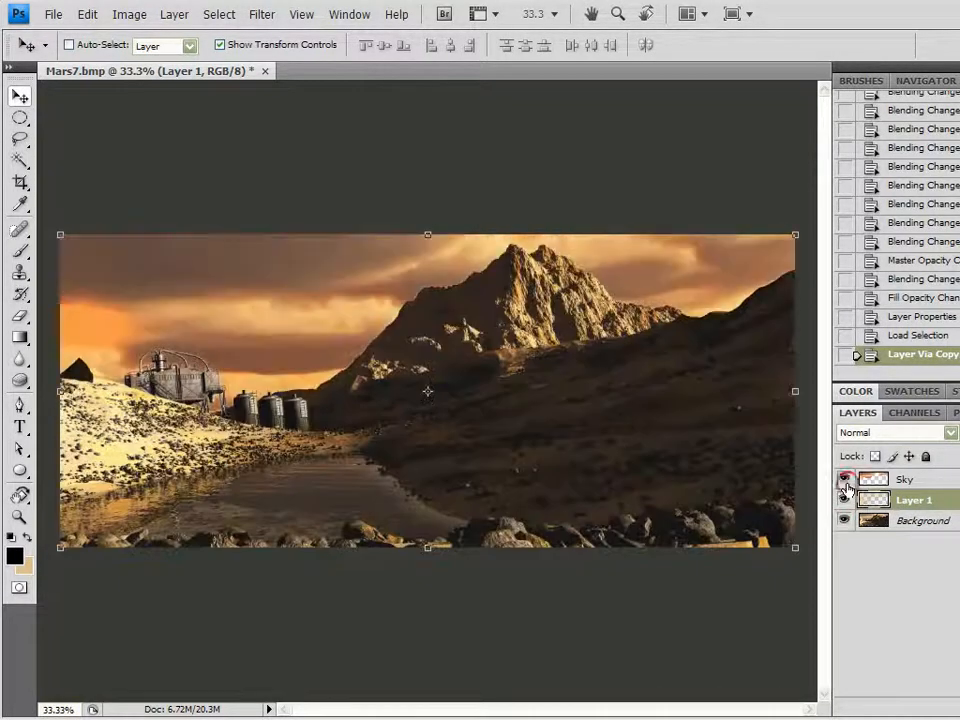
- Sharpen the highlights on Layer 1 with Unsharp Mask at Amount 101%, Radius 5.4 pixels and Threshold 0
scroll(341, 260, "up", 8)
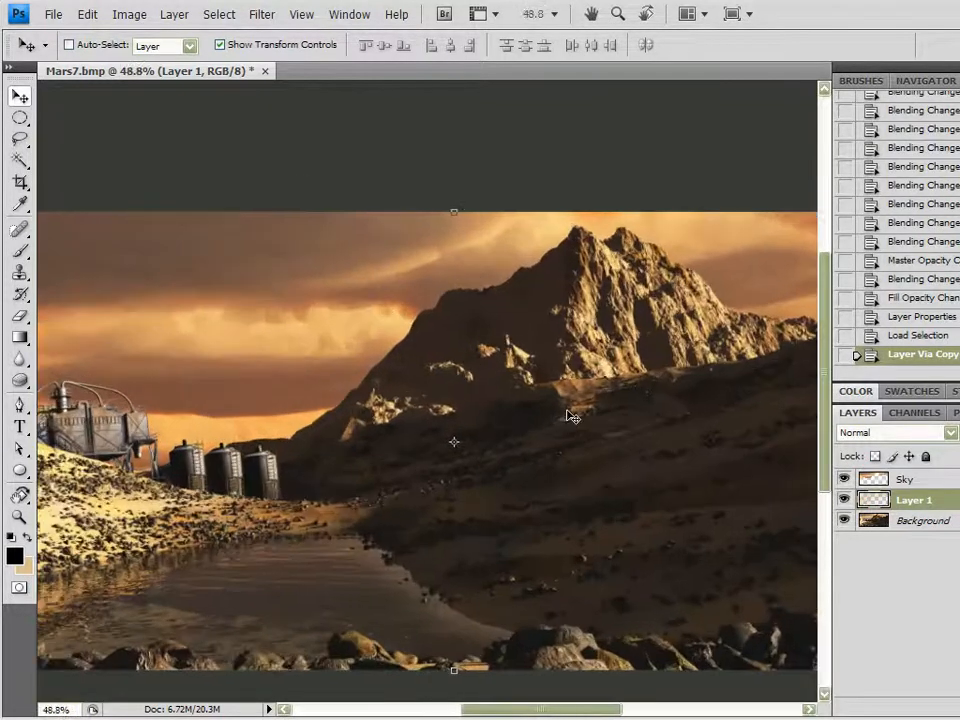
scroll(676, 305, "up", 5)
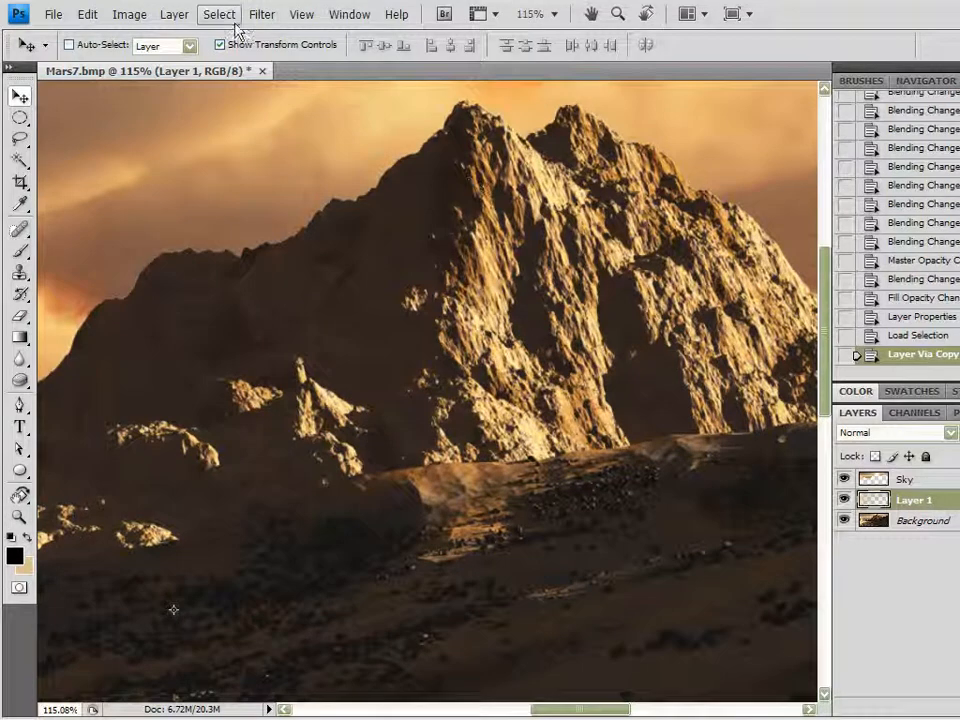
left_click(260, 15)
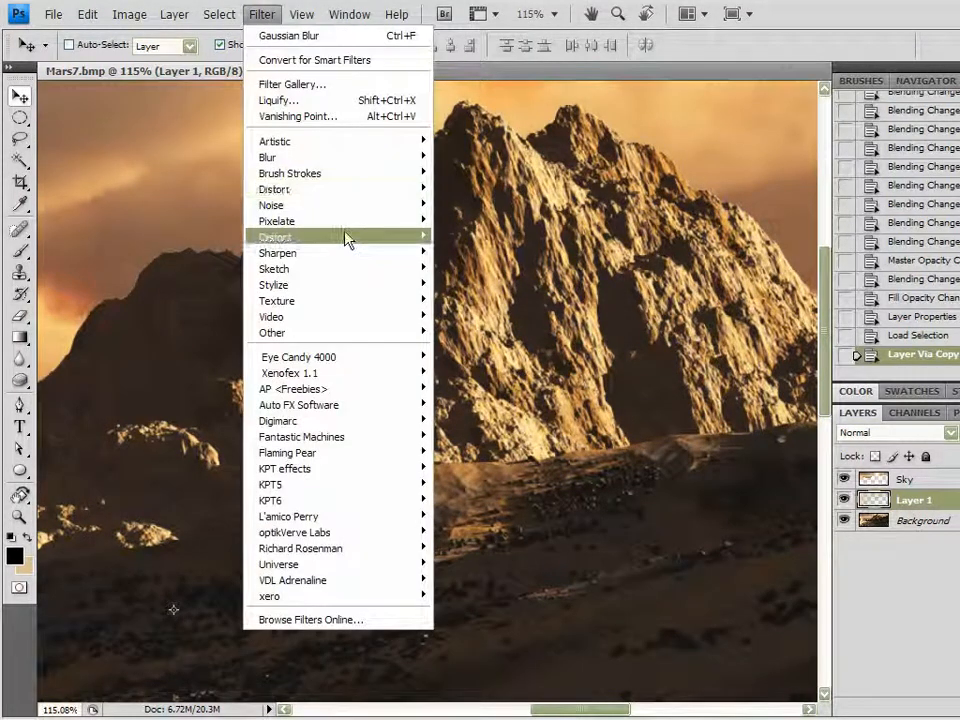
mouse_move(356, 256)
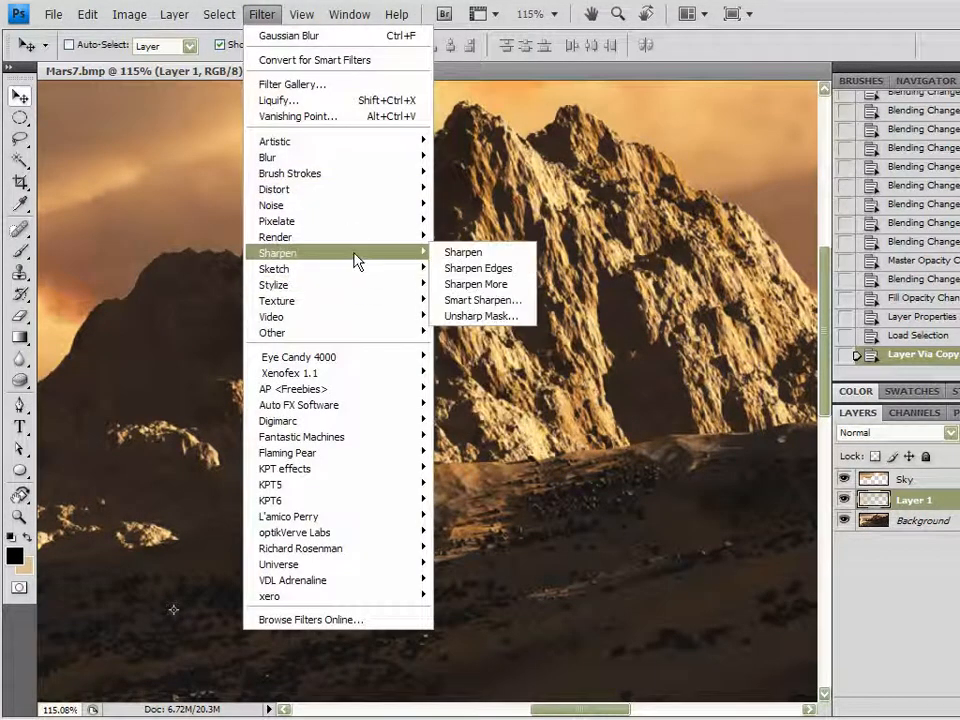
left_click(481, 316)
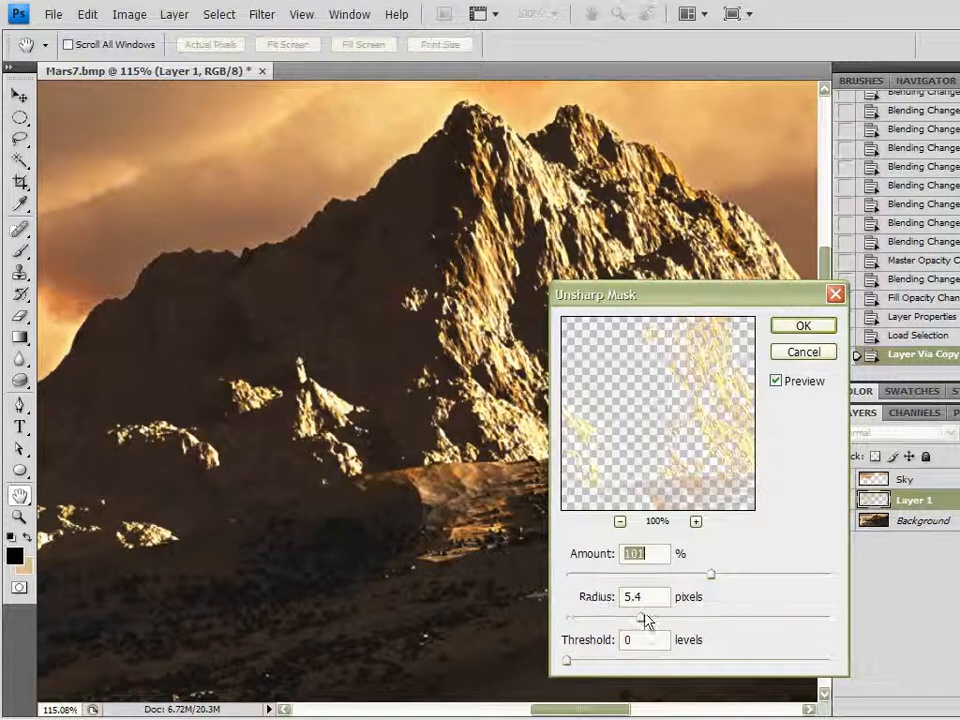
left_click(803, 327)
key("v")
- Hide and show Layer 1 repeatedly to compare the sharpening, and examine the foreground rocks up close
scroll(410, 469, "down", 5)
scroll(410, 469, "down", 1)
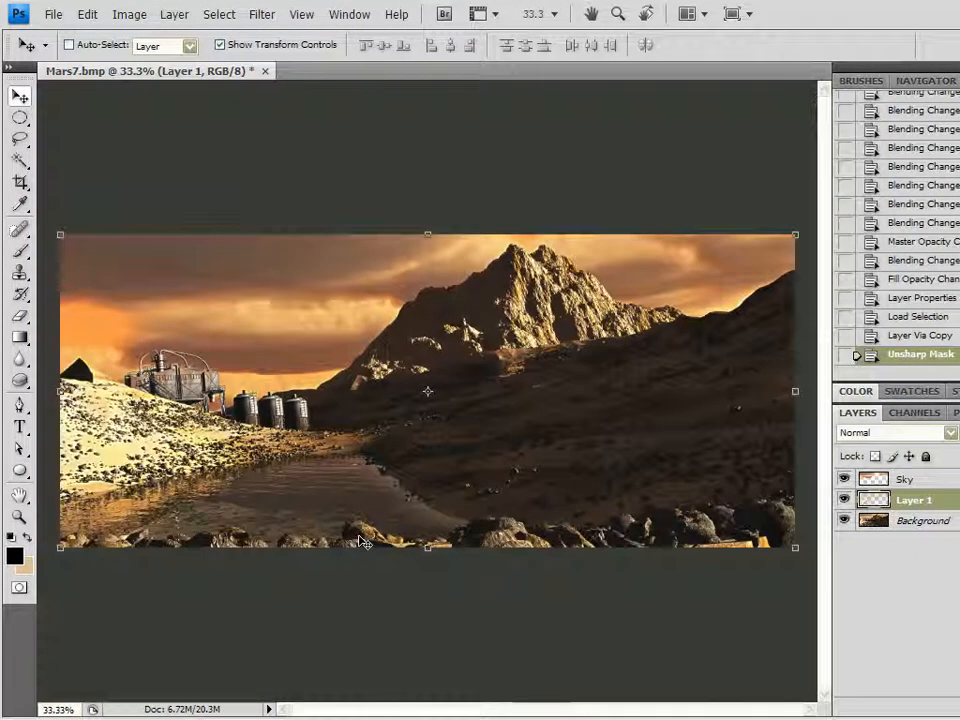
left_click(845, 500)
left_click(845, 500)
left_click(845, 500)
left_click(845, 500)
left_click(845, 500)
left_click(845, 500)
scroll(562, 656, "up", 5)
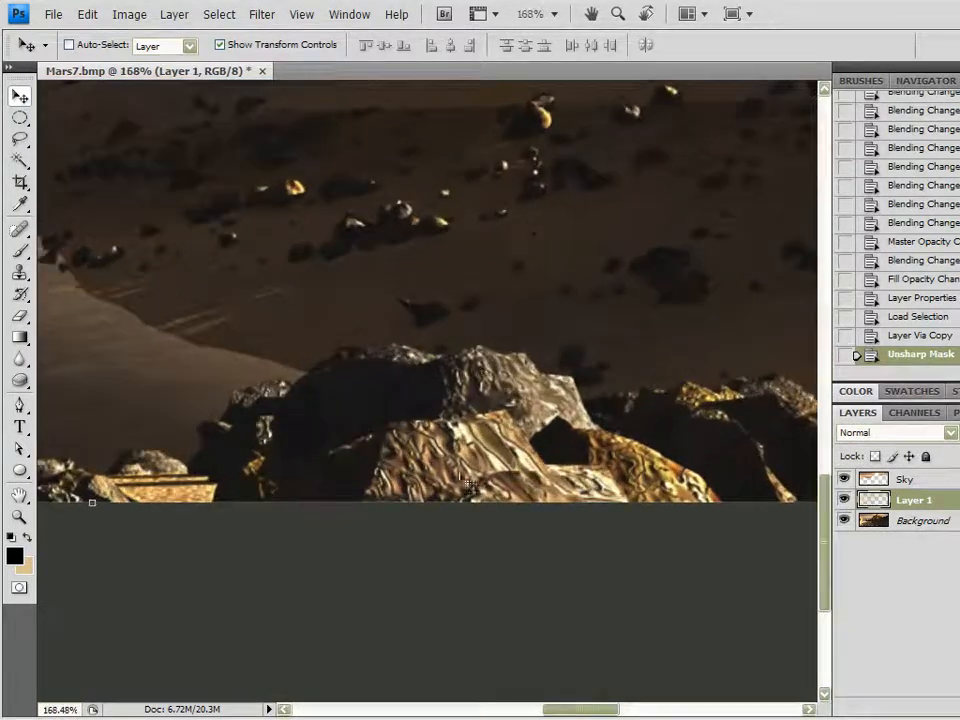
scroll(410, 407, "down", 3)
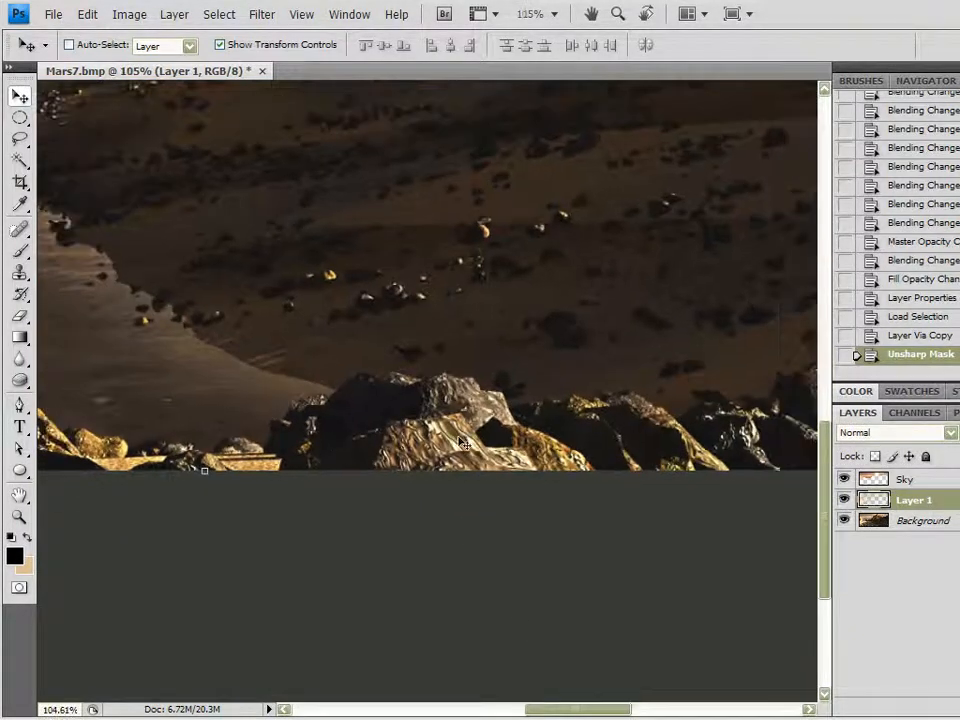
- Hide and show Layer 1 to compare the sharpened rocks, and examine the storage tanks and the refinery up close
left_click(843, 500)
left_click(843, 500)
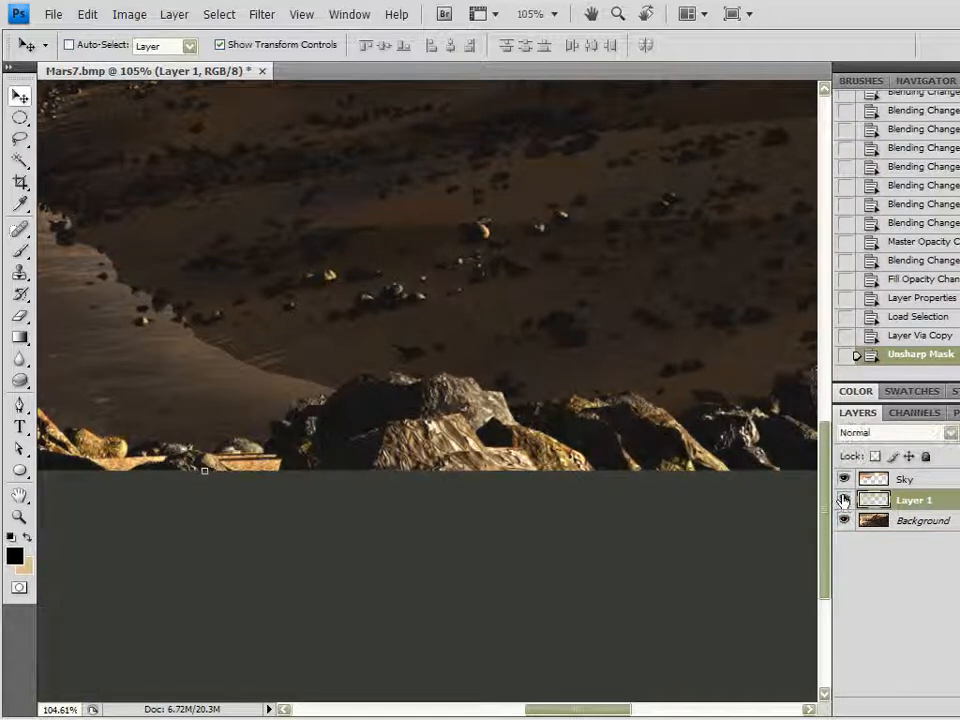
scroll(365, 205, "down", 3)
scroll(130, 133, "up", 5)
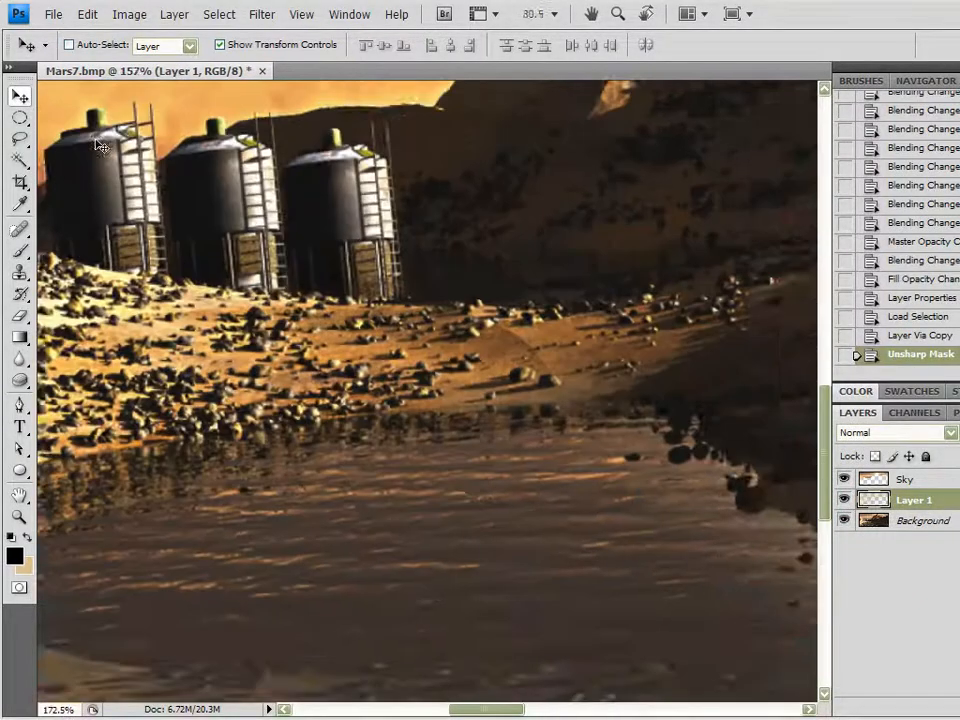
scroll(208, 173, "down", 3)
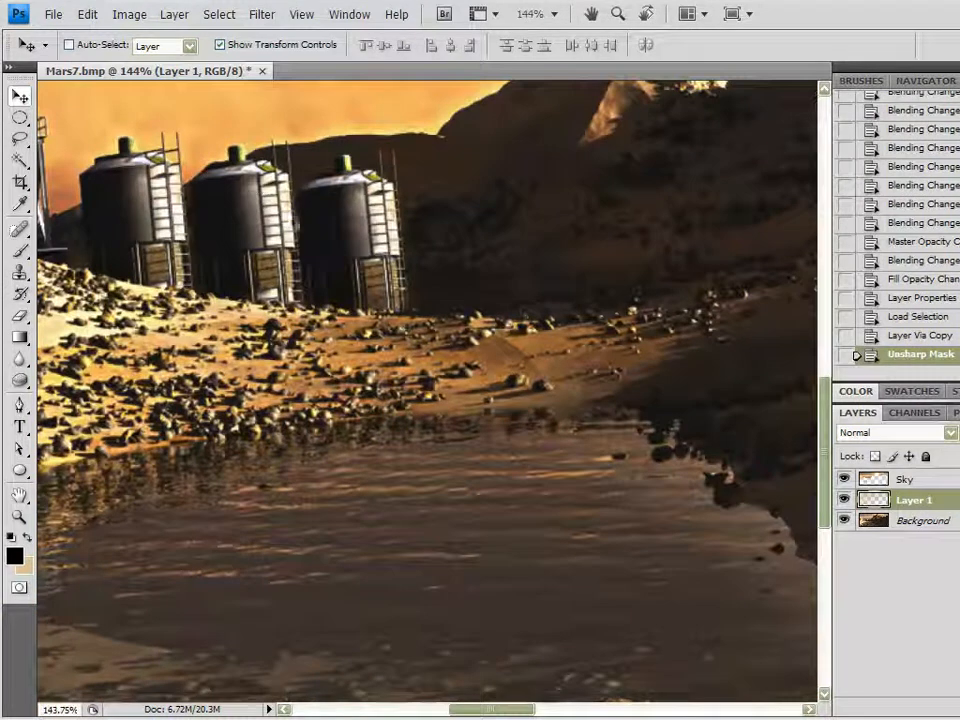
left_click_drag(176, 206, 590, 410)
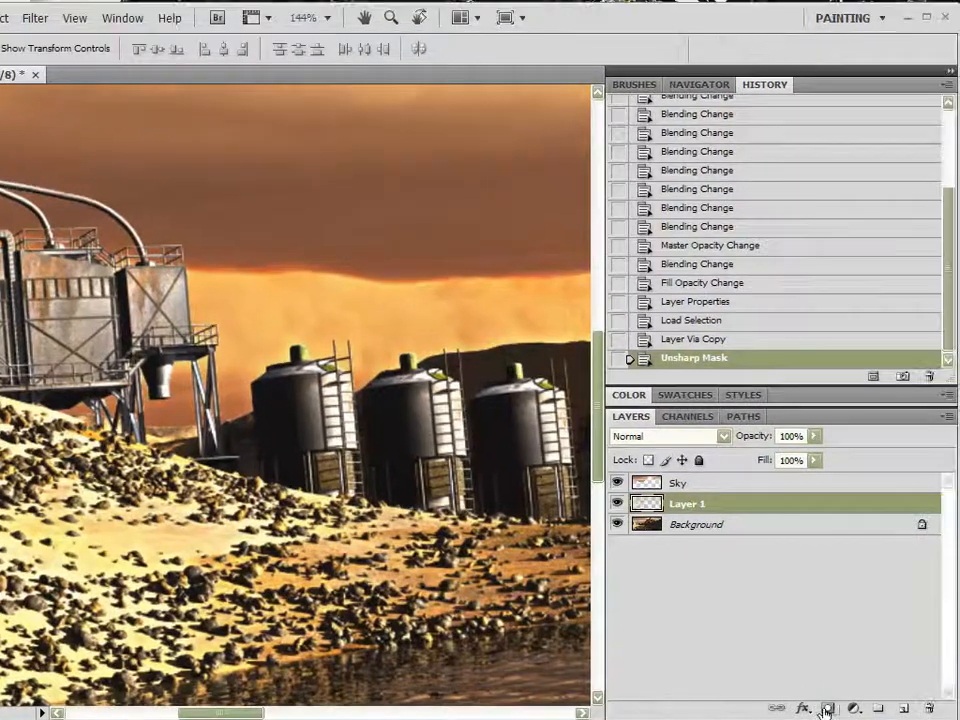
- Add a layer mask to Layer 1 and choose a soft round 27 px brush preset for painting on it
left_click(828, 708)
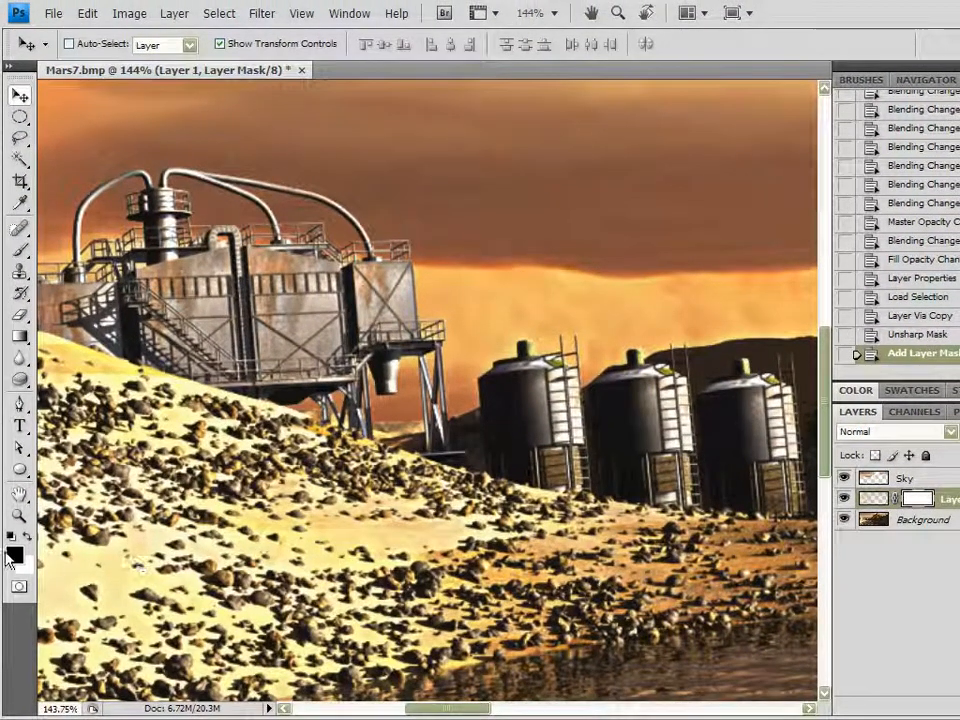
left_click(19, 250)
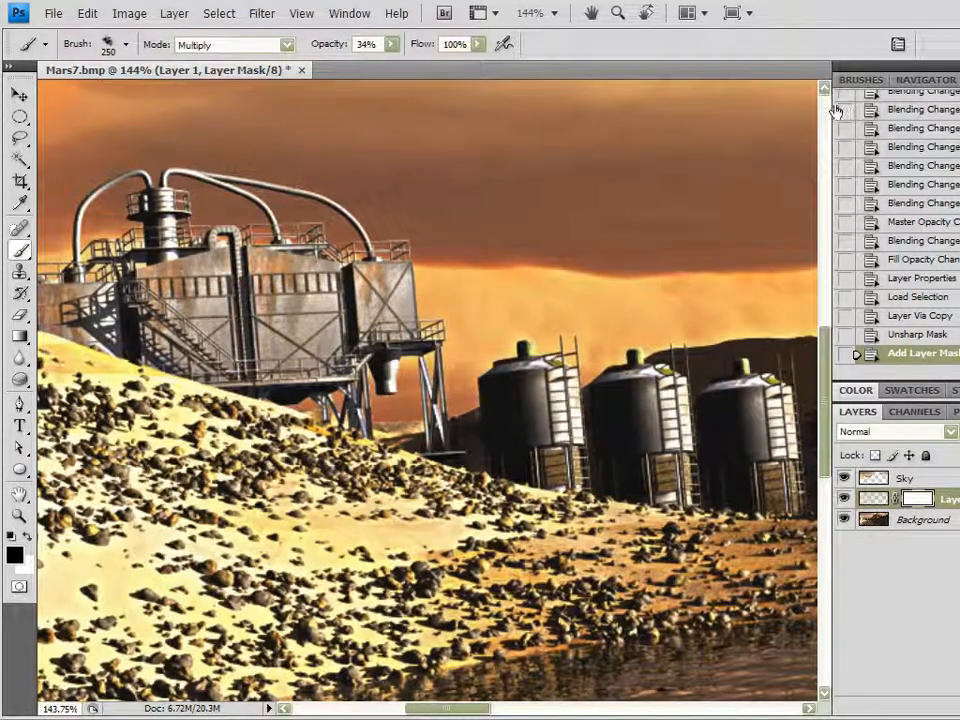
left_click(878, 80)
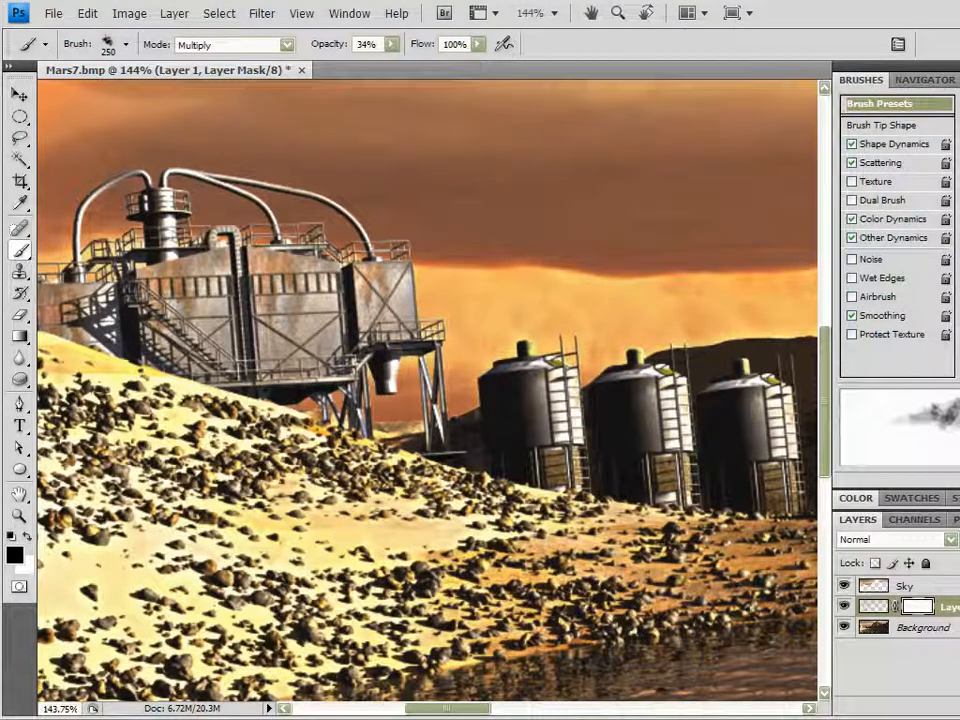
left_click(957, 230)
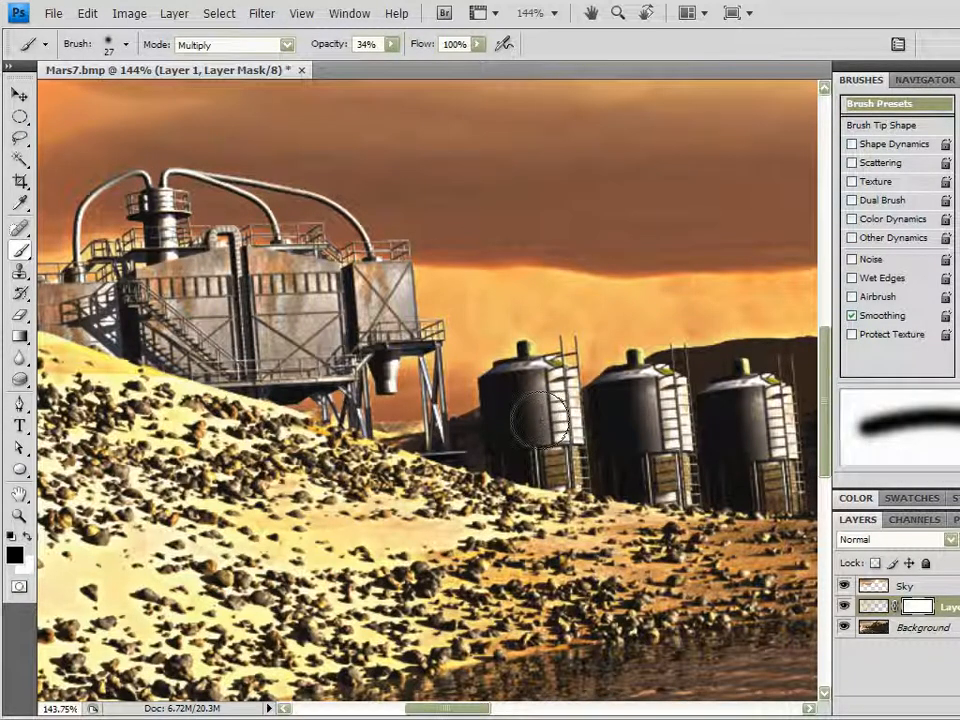
- Set the brush to Normal mode and 71% opacity
left_click(250, 45)
left_click(223, 63)
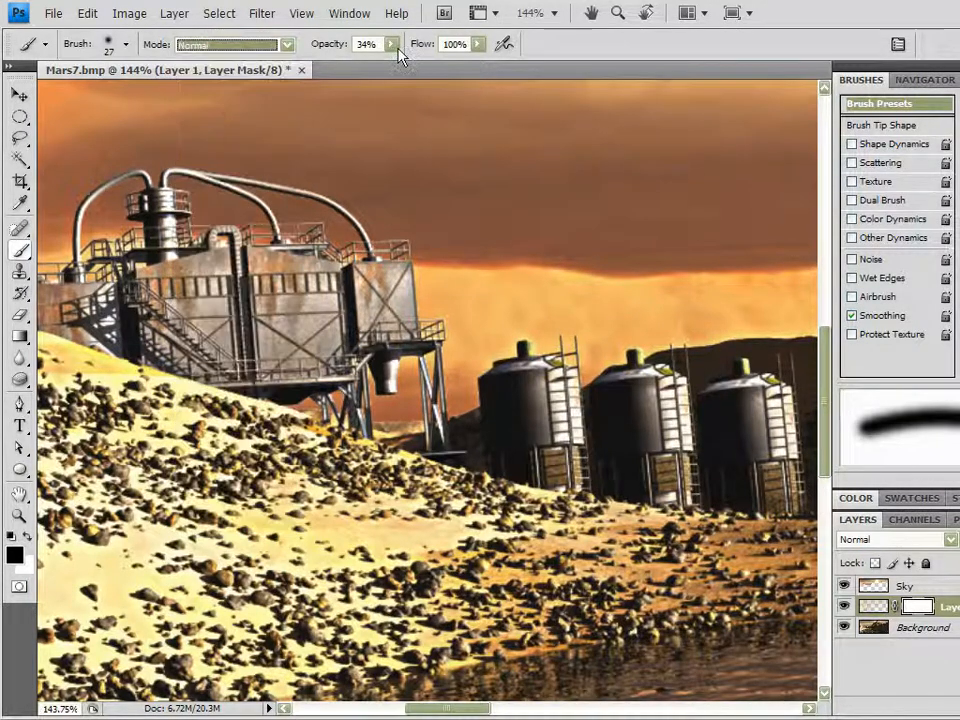
left_click(392, 45)
mouse_move(385, 66)
left_mouse_down()
mouse_move(444, 74)
mouse_move(428, 76)
left_mouse_up()
left_click(538, 52)
- Paint black on Layer 1's mask over the ladders and tops of the three tanks with a 25 px brush
key("]")
key("[")
mouse_move(570, 404)
left_mouse_down()
mouse_move(562, 400)
mouse_move(569, 421)
mouse_move(569, 411)
left_mouse_up()
left_click_drag(538, 362, 557, 363)
mouse_move(568, 487)
left_mouse_down()
mouse_move(575, 493)
mouse_move(562, 490)
left_mouse_up()
mouse_move(671, 391)
left_mouse_down()
mouse_move(667, 468)
mouse_move(672, 393)
mouse_move(677, 495)
left_mouse_up()
mouse_move(776, 440)
left_mouse_down()
mouse_move(771, 459)
mouse_move(786, 468)
mouse_move(787, 493)
left_mouse_up()
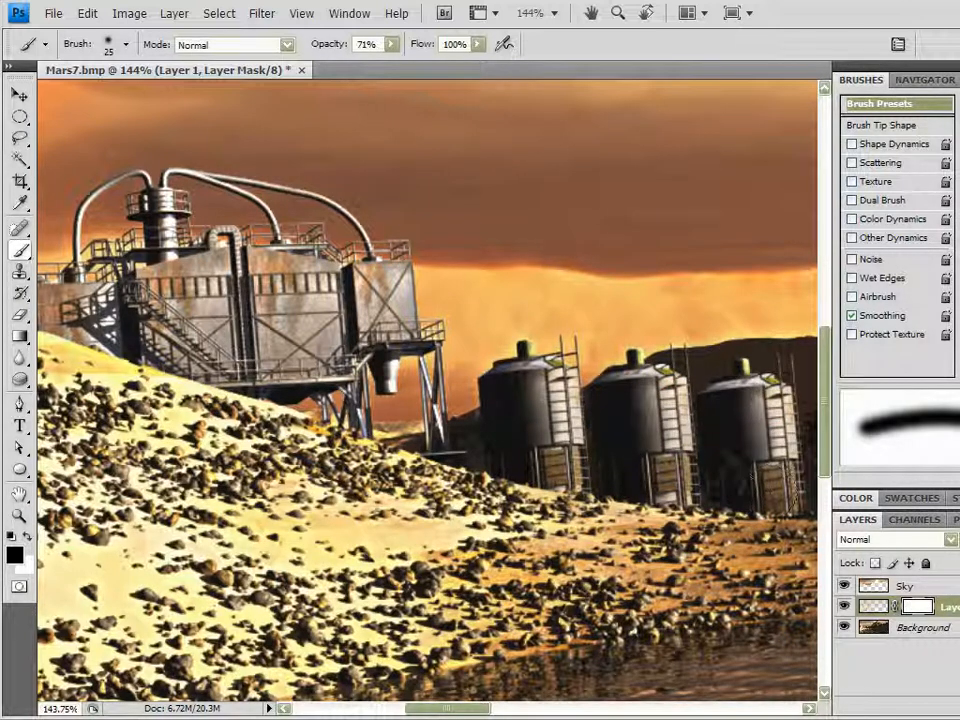
- Paint black on Layer 1's mask over the refinery building to reduce the sharpening there
left_click_drag(226, 346, 521, 444)
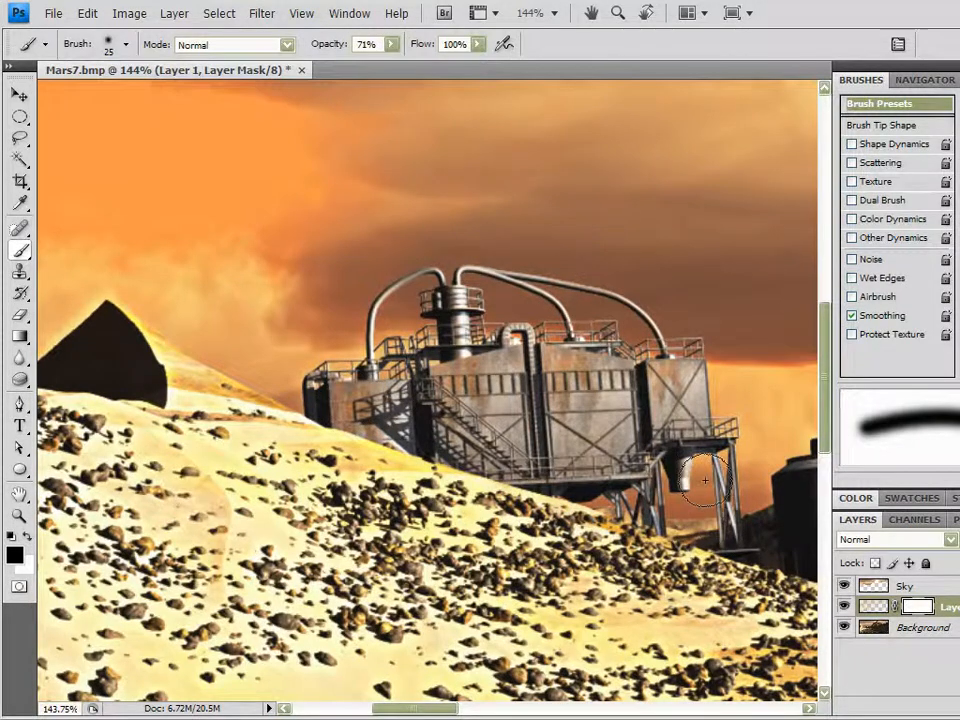
scroll(705, 480, "down", 3)
mouse_move(630, 461)
left_mouse_down()
mouse_move(493, 422)
mouse_move(519, 386)
left_mouse_up()
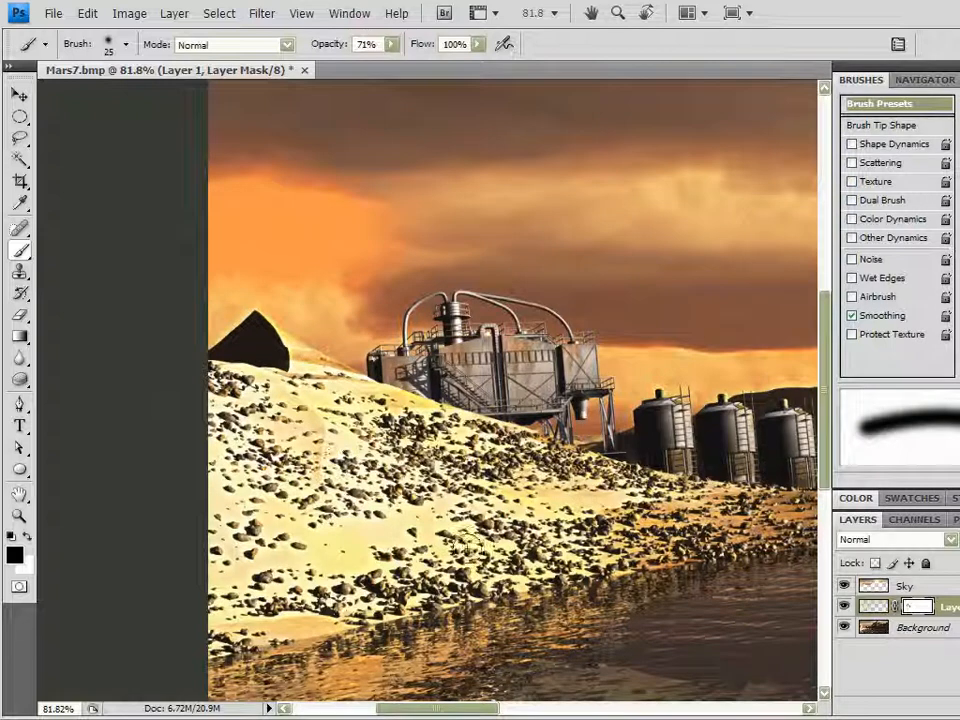
- Enlarge the brush to 80 px, mask the sharpening on the bright rocky hillside and compare by toggling Layer 1
key("bracketright")
key("bracketright")
key("bracketright")
key("bracketright")
key("bracketright")
key("bracketright")
key("bracketright")
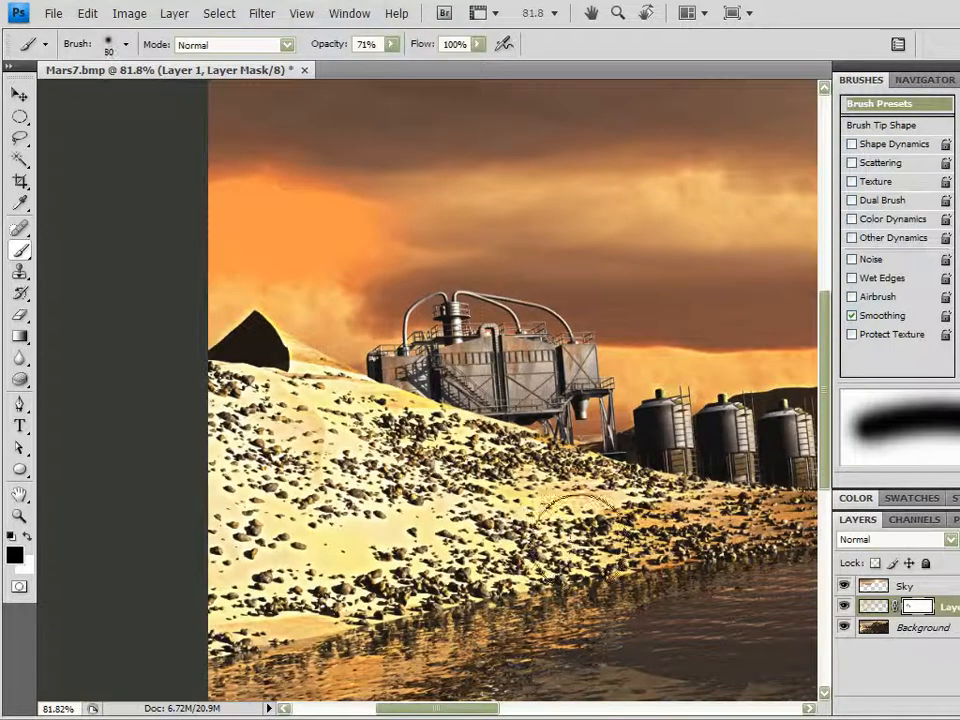
key("bracketleft")
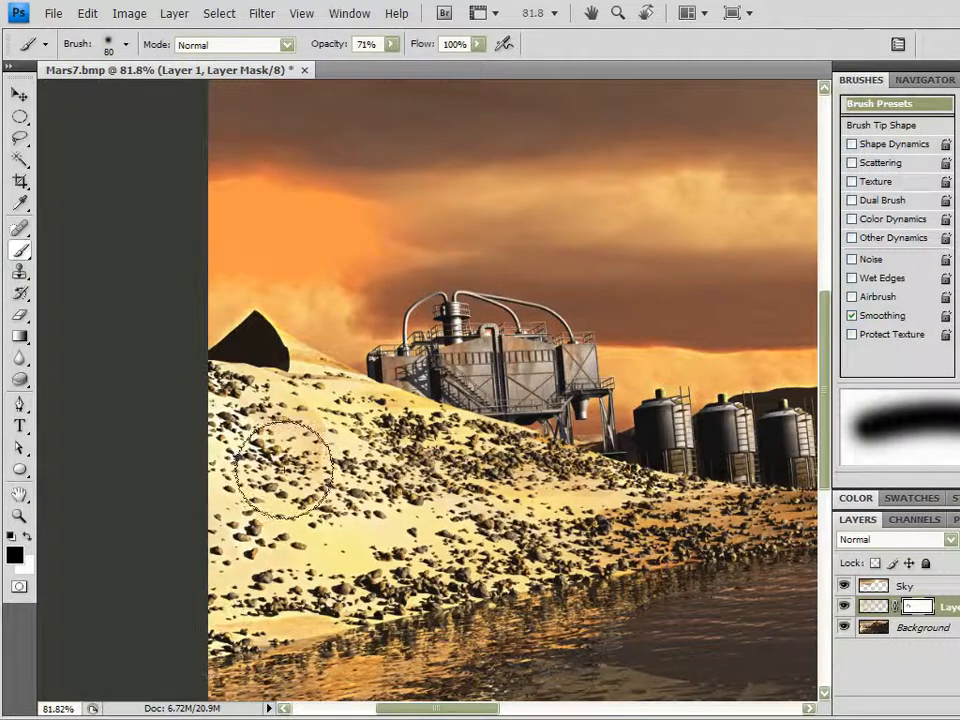
left_click(846, 607)
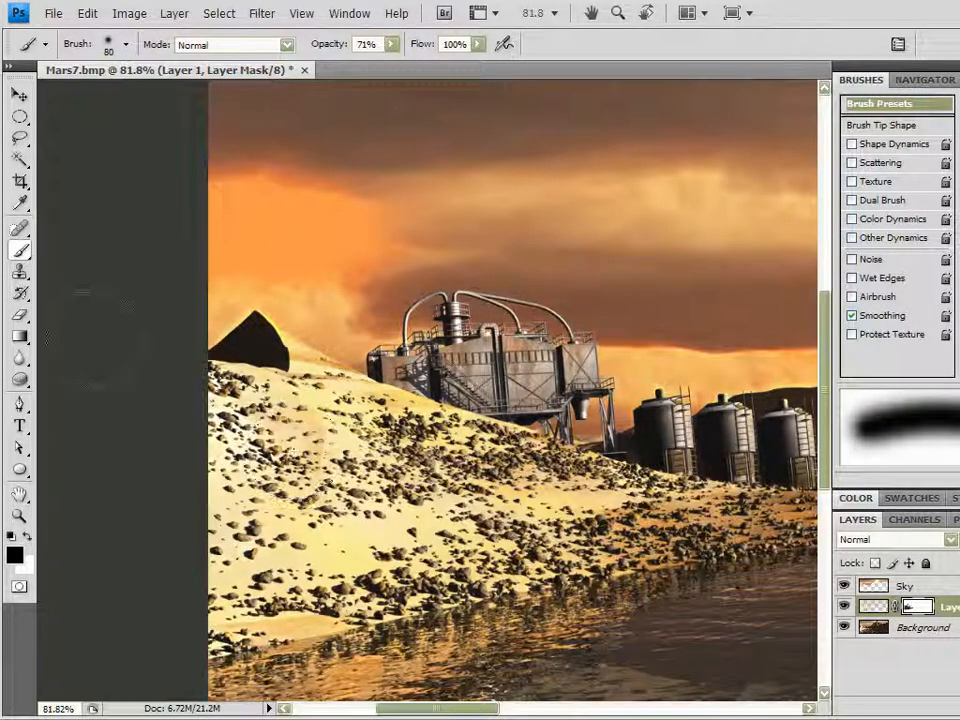
- Raise the brush opacity to 100% and paint black on Layer 1's mask across the rocky hillside
left_click(391, 44)
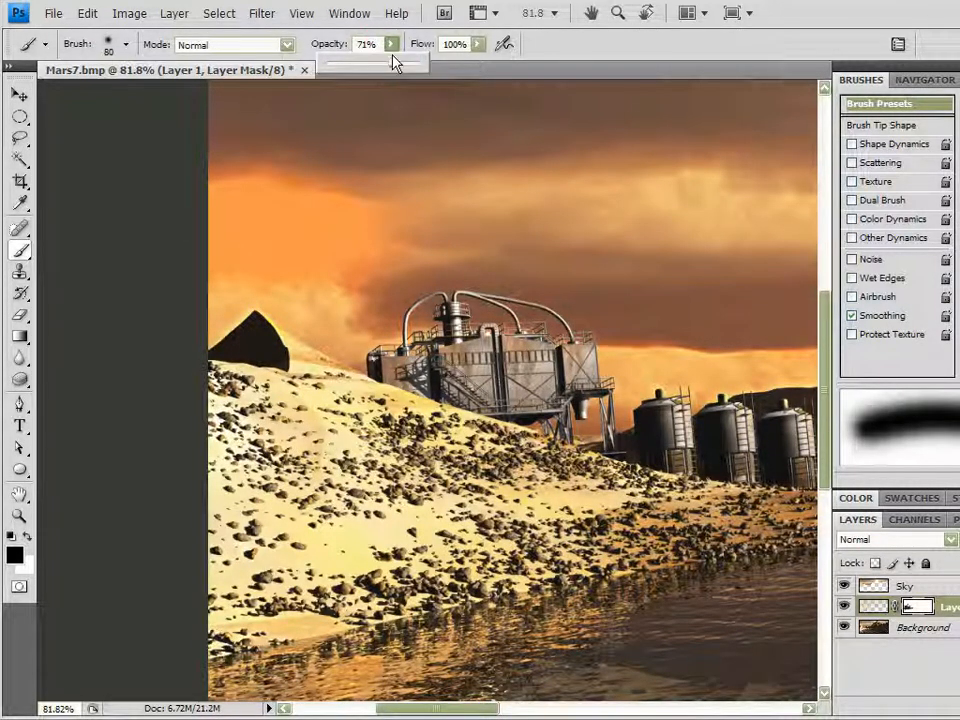
left_click(561, 56)
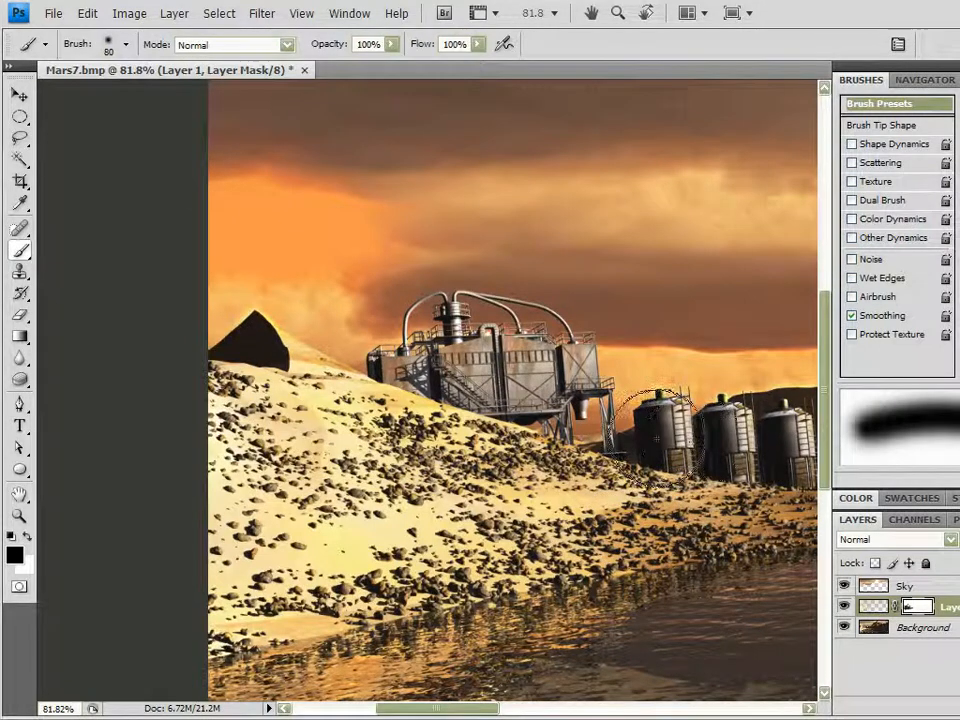
left_click_drag(585, 504, 298, 471)
left_click(632, 488)
- Hide and show Layer 1 repeatedly to judge the masked sharpening across the whole landscape
scroll(561, 429, "down", 5)
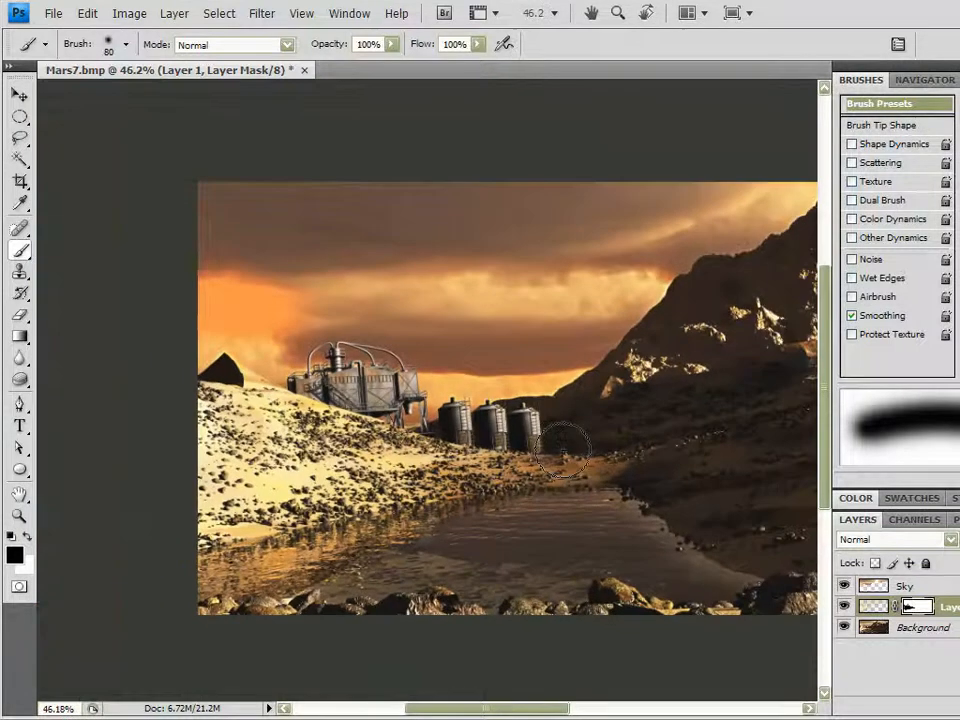
right_click(479, 438)
left_click(534, 422)
left_click_drag(556, 384, 435, 384)
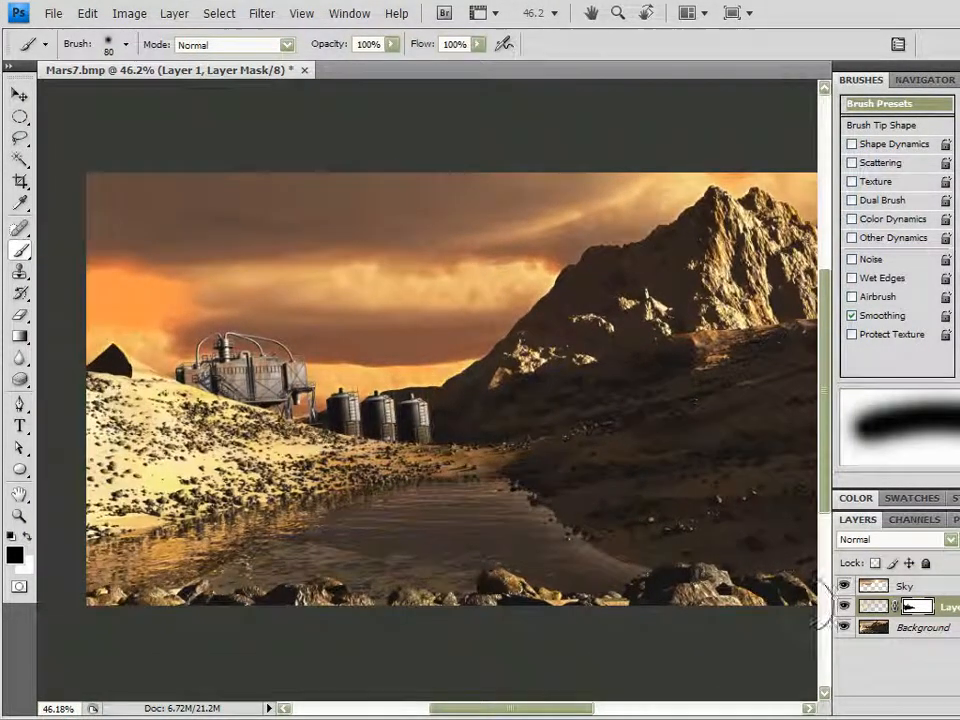
left_click(844, 609)
left_click(845, 609)
left_click(845, 609)
left_click(845, 610)
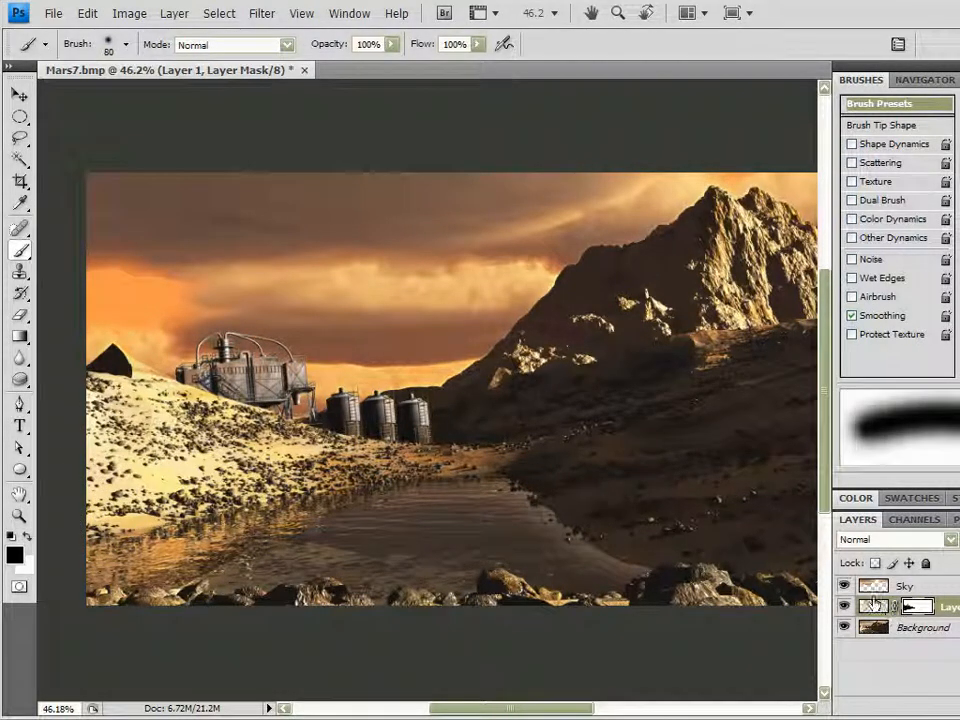
- Create a new empty layer above the Sky layer and load the Smoke Brush tool preset
left_click(932, 591)
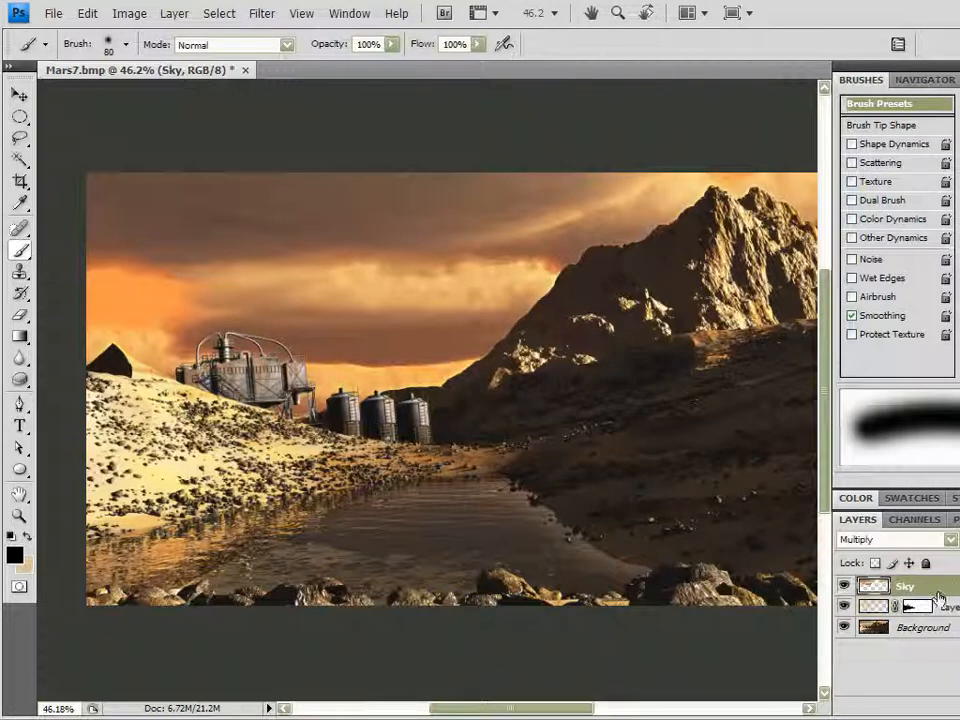
key("ctrl+shift+alt+n")
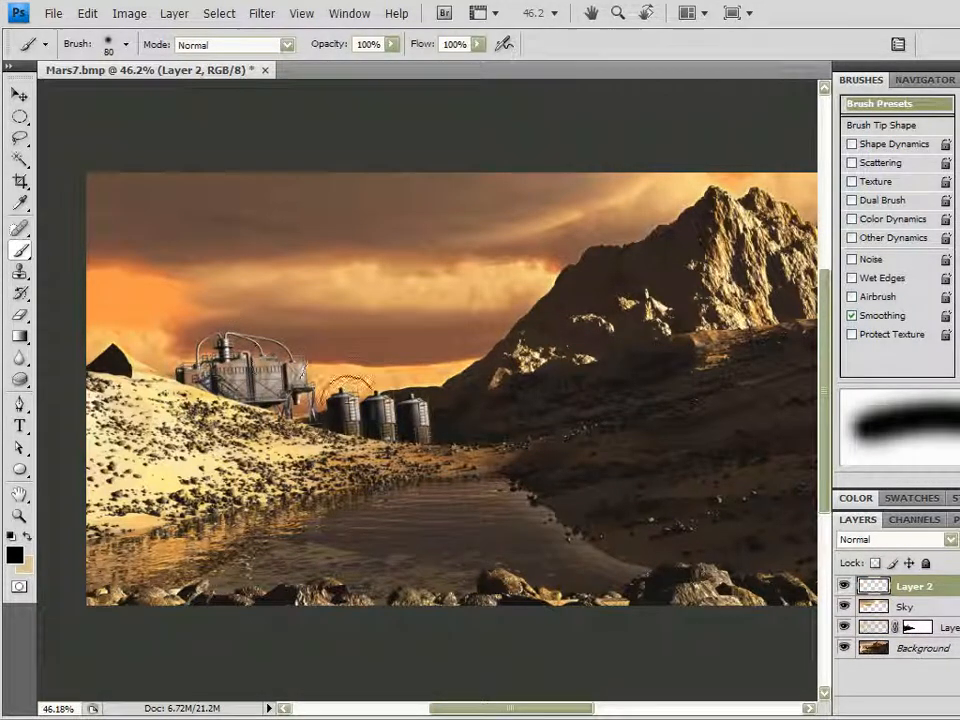
scroll(376, 408, "up", 5)
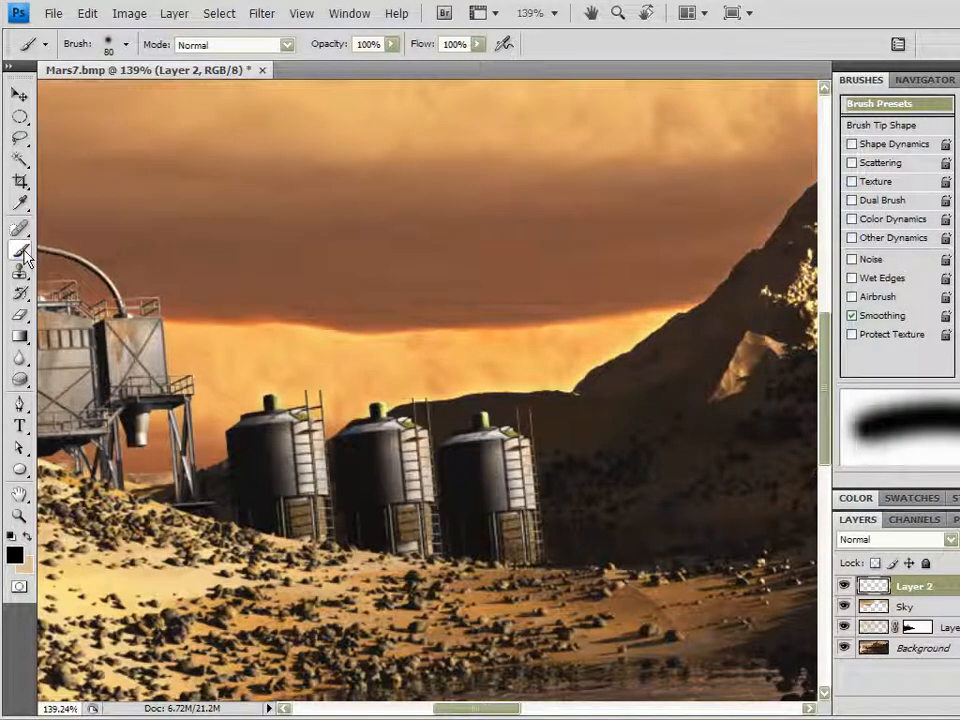
left_click(44, 44)
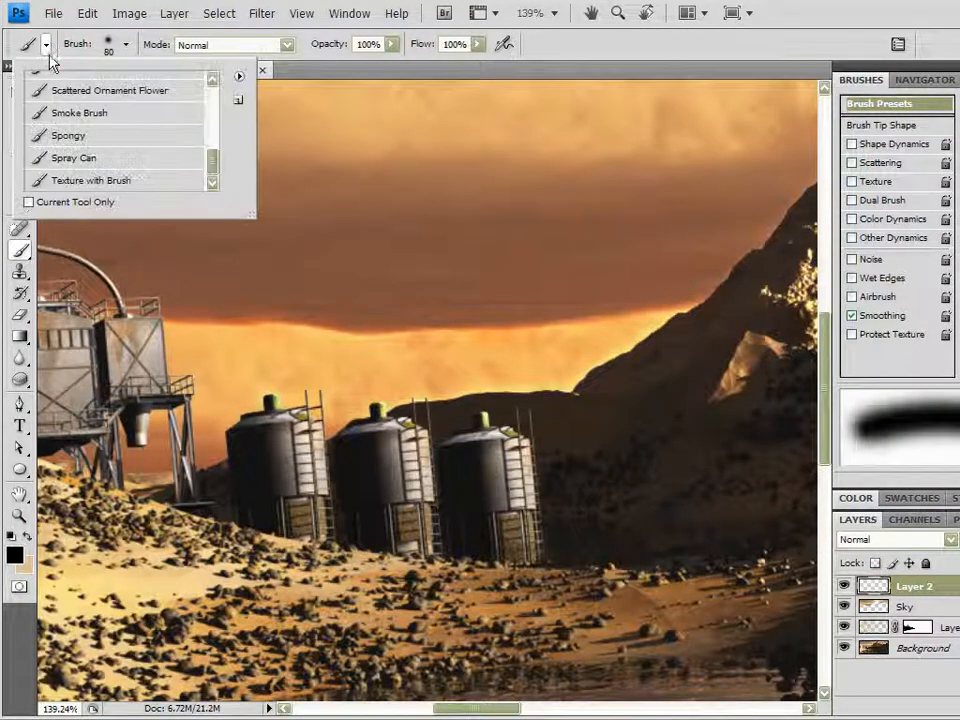
left_click(90, 113)
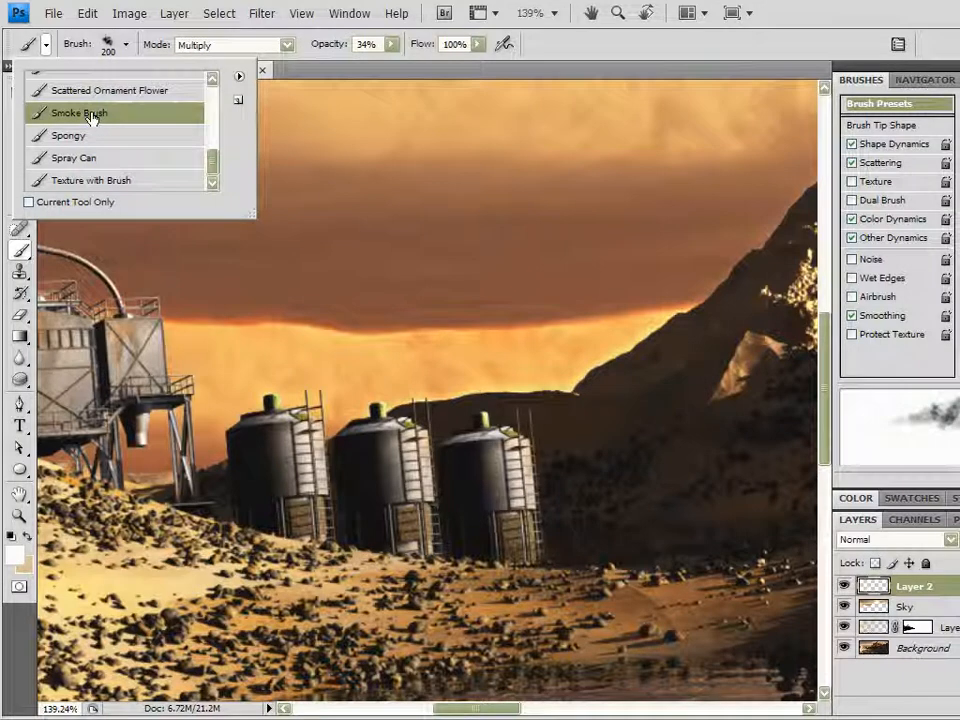
left_click(809, 37)
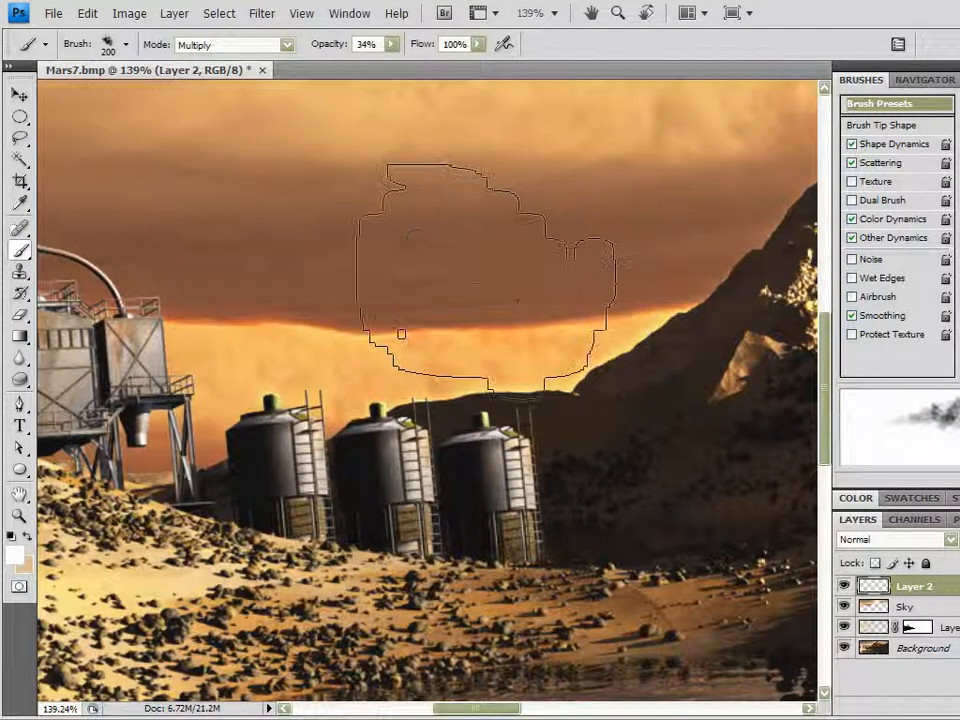
- Reduce the smoke brush size to 90 px
key("bracketleft")
key("bracketleft")
key("bracketleft")
key("bracketleft")
key("bracketleft")
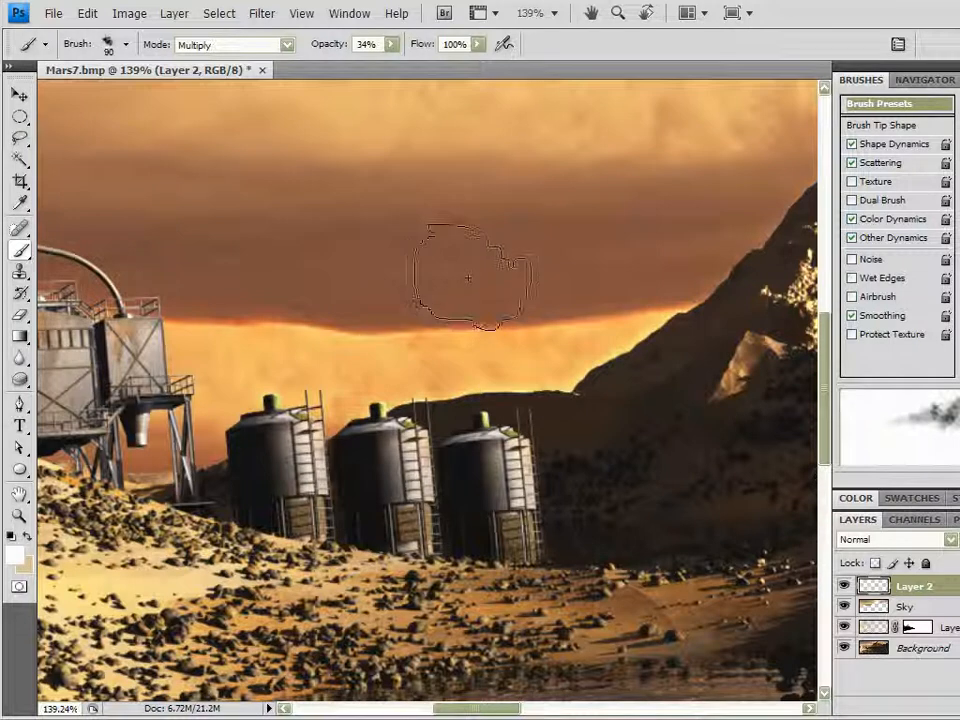
- Review the smoke brush's Shape Dynamics, Scattering, Color Dynamics and Other Dynamics settings
left_click(895, 150)
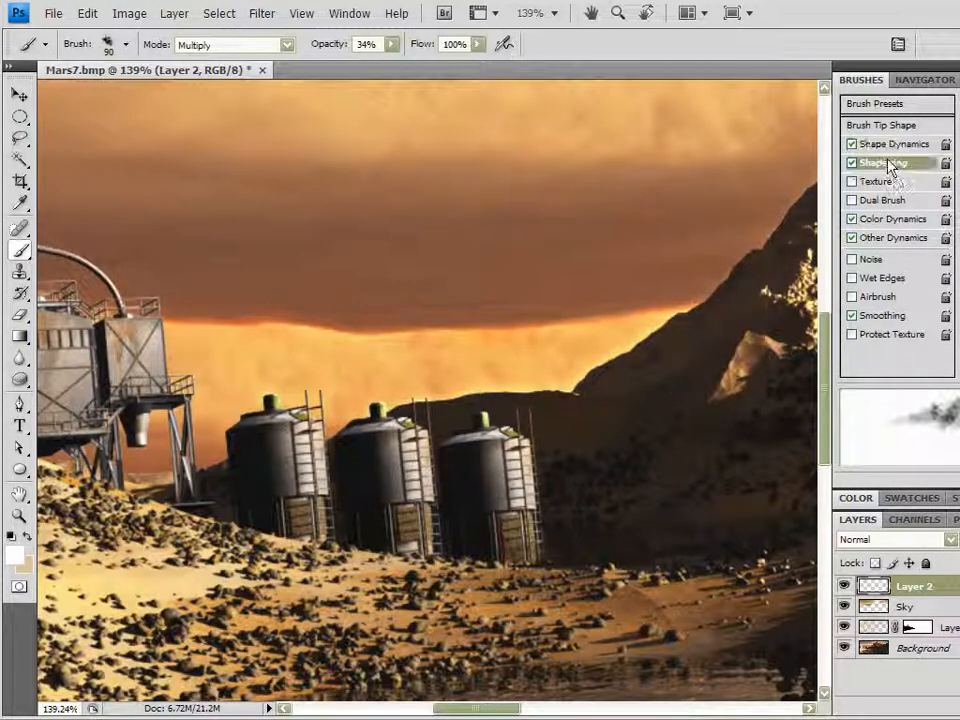
left_click(890, 219)
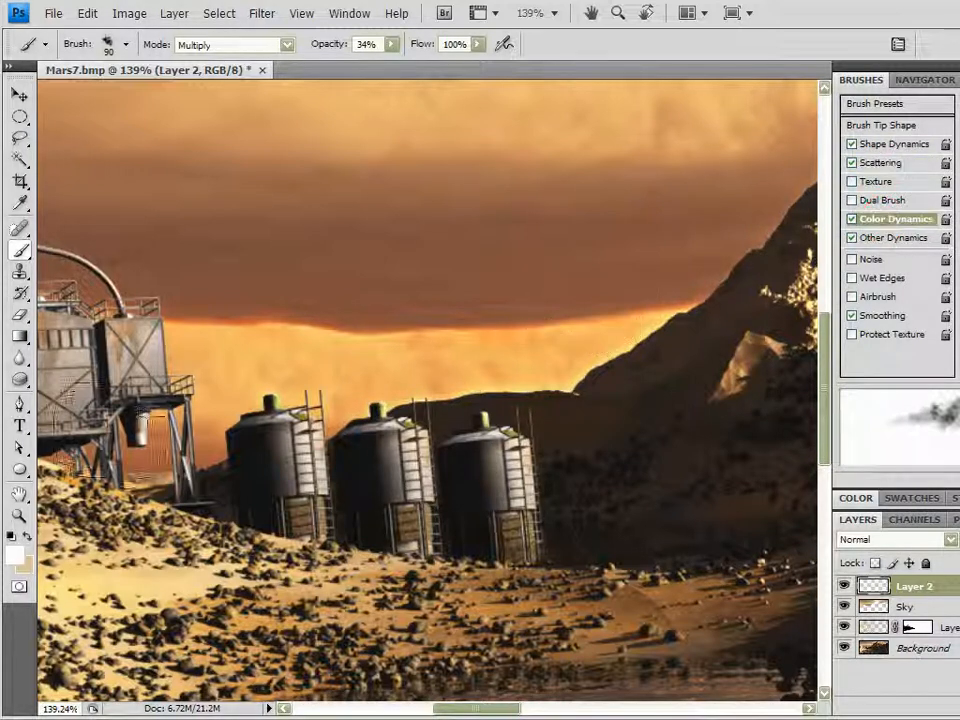
left_click(888, 240)
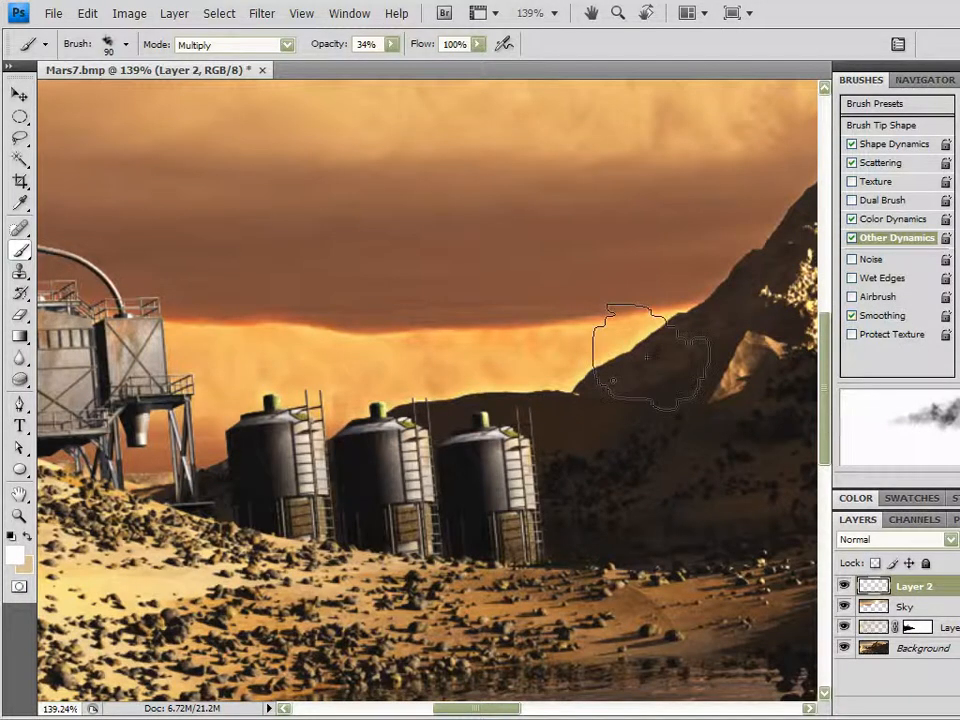
- Rotate the canvas view to 34° with the refinery and the tanks in view
scroll(560, 362, "down", 5)
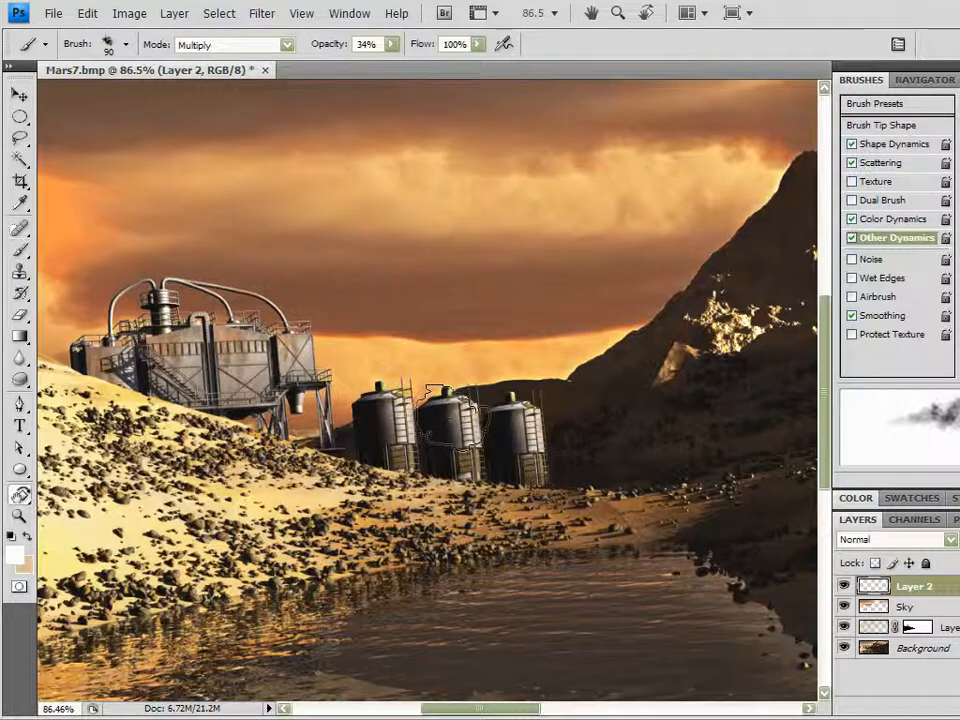
key("r")
left_click_drag(495, 440, 452, 463)
scroll(452, 463, "up", 3)
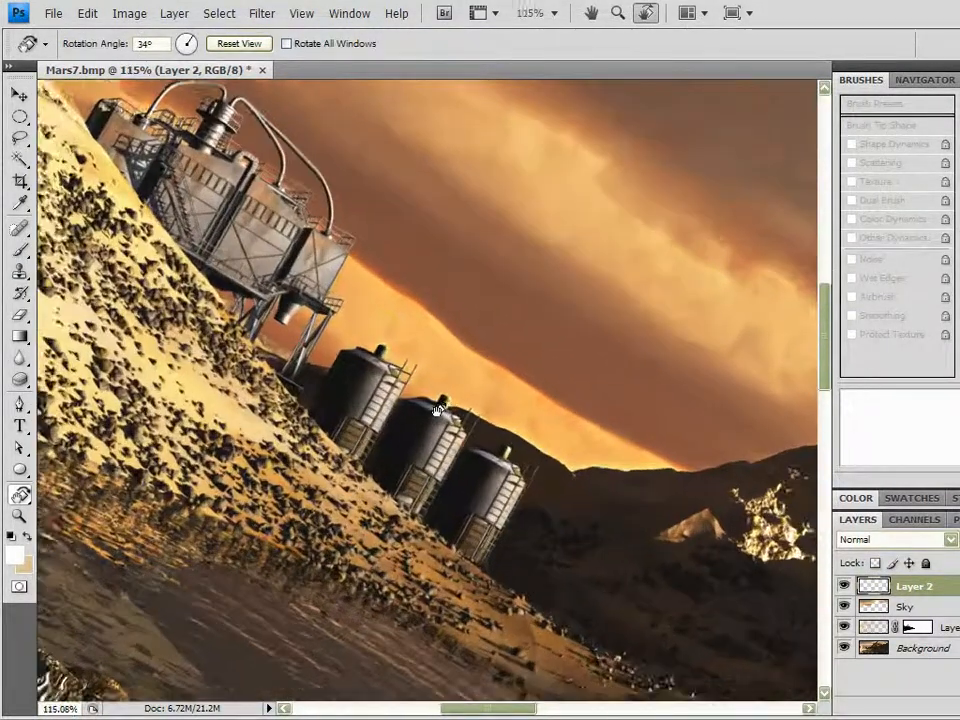
left_click_drag(469, 362, 457, 425)
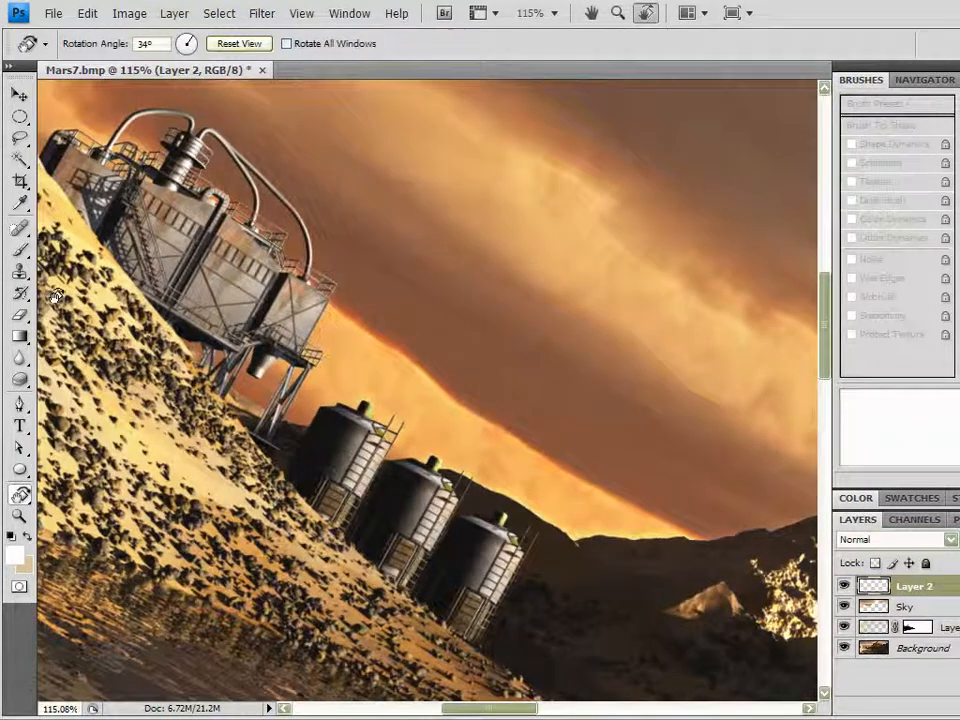
- Switch from view rotation to the Brush tool and reduce the smoke brush size to 30 px
left_click(19, 250)
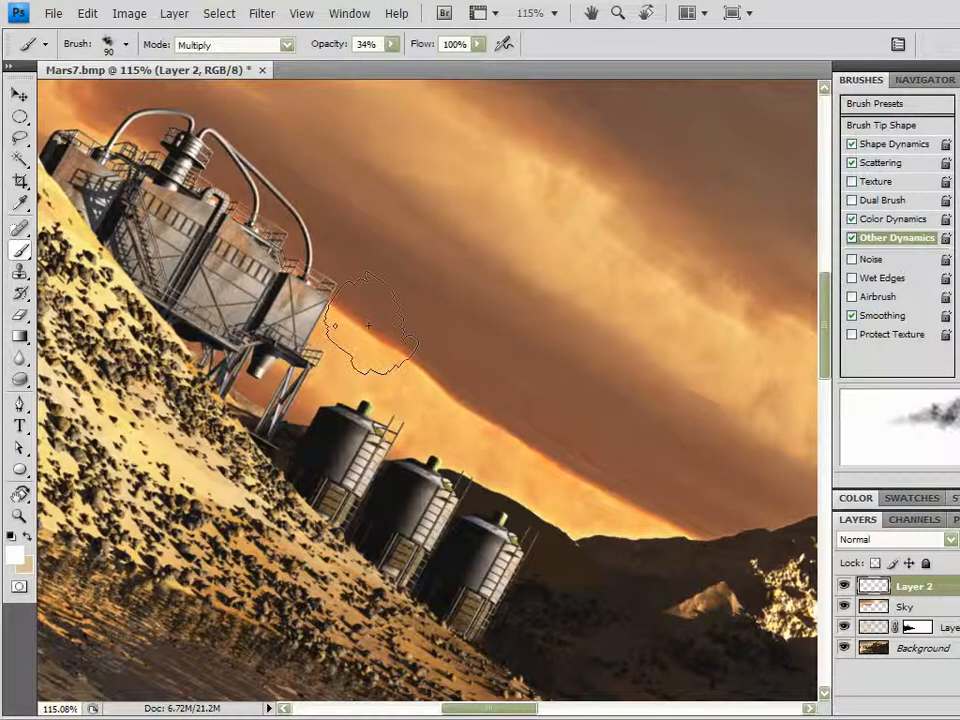
key("bracketleft")
key("bracketleft")
key("bracketleft")
key("bracketleft")
key("bracketleft")
key("bracketleft")
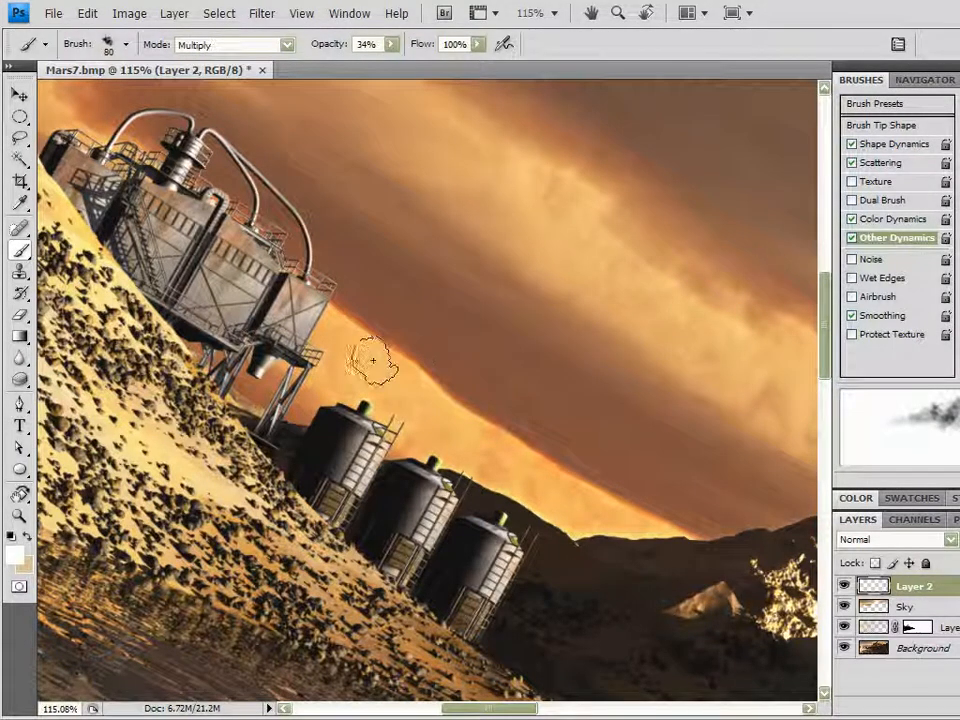
key("bracketleft")
- Paint a thin, straight smoke plume rising from the first tank beside the refinery, building it up with repeated strokes
mouse_move(369, 398)
left_mouse_down()
mouse_move(410, 335)
mouse_move(371, 393)
mouse_move(403, 336)
left_mouse_up()
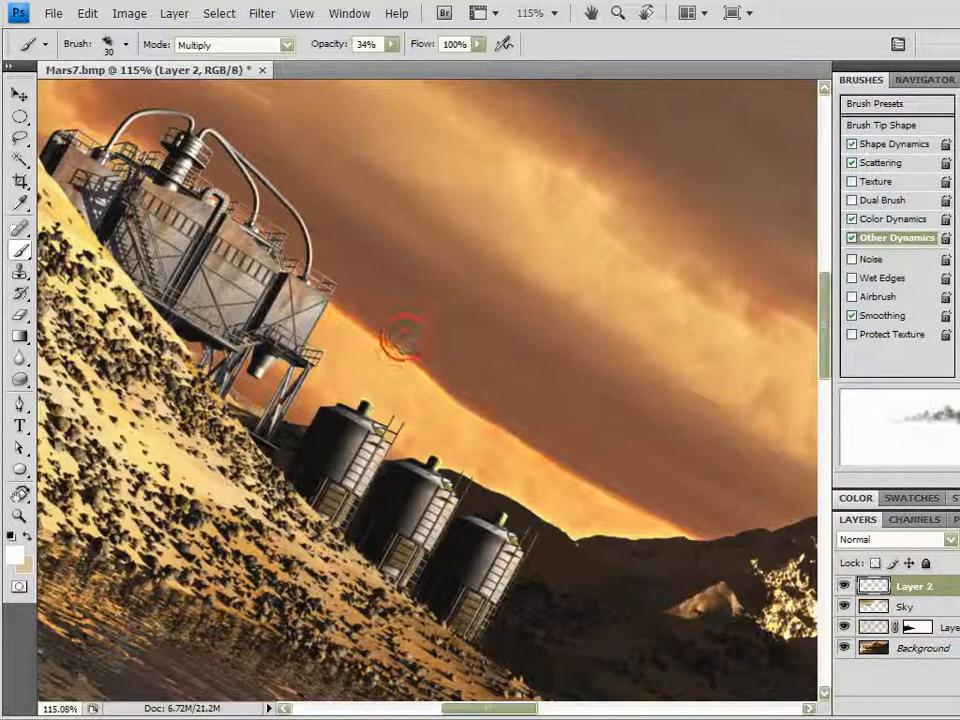
left_click_drag(376, 382, 395, 356)
left_click_drag(463, 249, 482, 234)
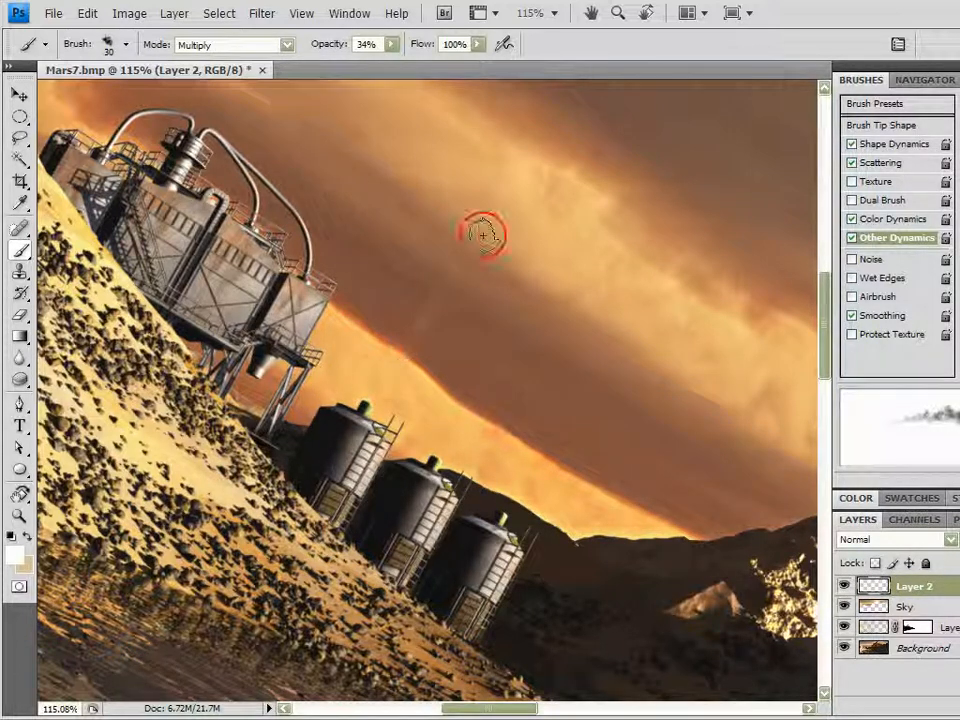
left_click_drag(409, 328, 481, 240)
mouse_move(421, 321)
left_mouse_down()
mouse_move(504, 221)
mouse_move(475, 255)
left_mouse_up()
left_click_drag(422, 326, 402, 354)
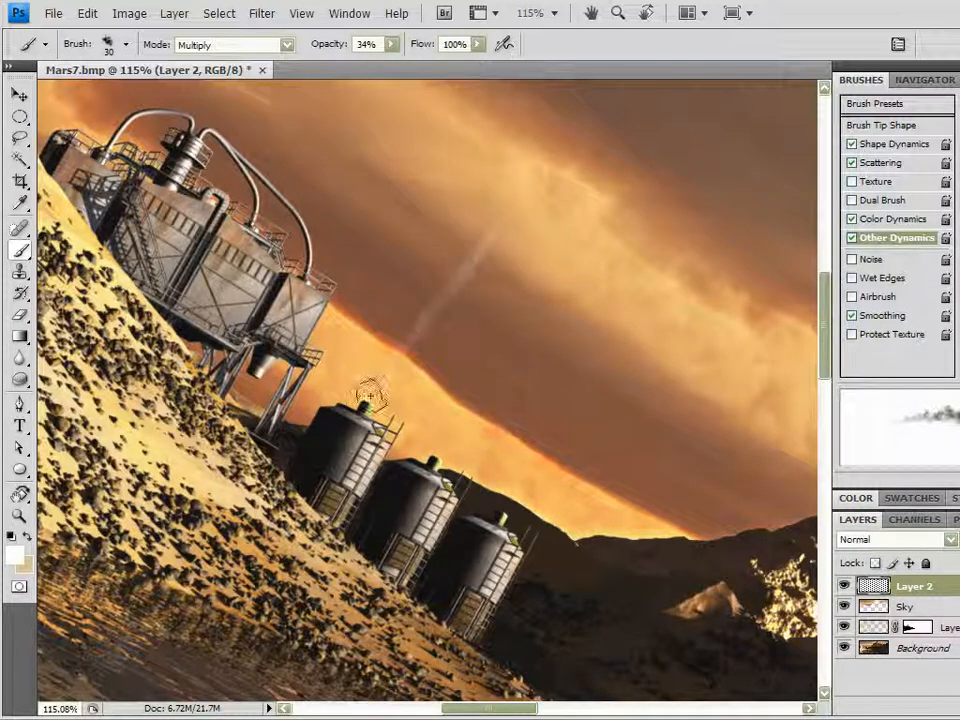
mouse_move(477, 243)
left_mouse_down()
mouse_move(499, 222)
mouse_move(463, 245)
mouse_move(472, 258)
mouse_move(525, 181)
mouse_move(471, 245)
mouse_move(518, 197)
mouse_move(469, 263)
mouse_move(536, 176)
mouse_move(493, 231)
left_mouse_up()
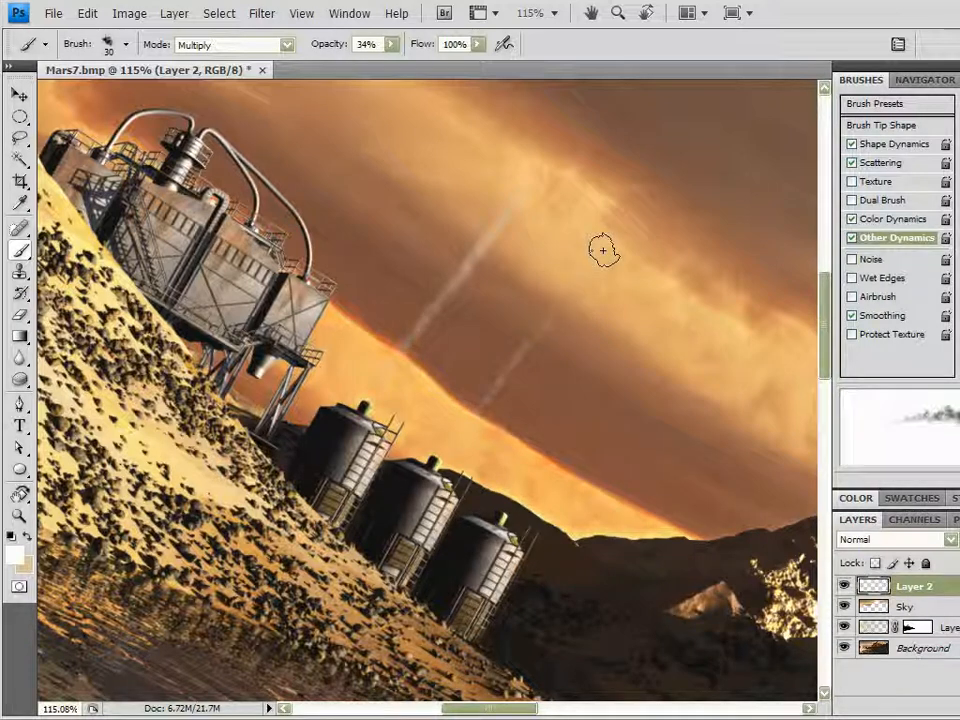
- Paint two more thin smoke plumes parallel to the first, rising from the second and third tanks
left_click_drag(569, 292, 474, 419)
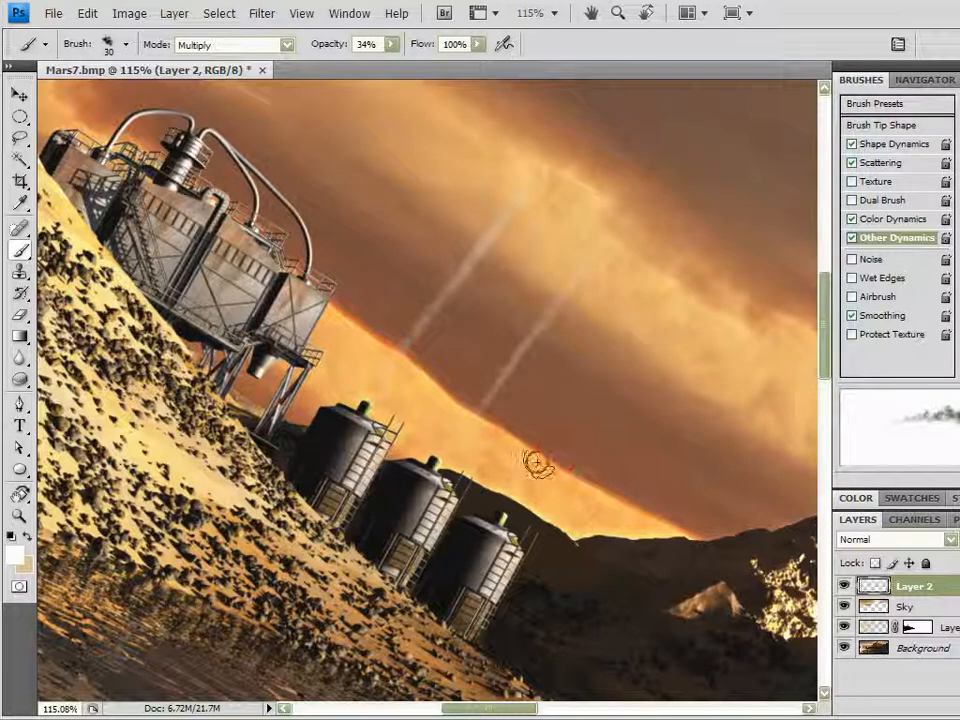
left_click(506, 514)
left_click(617, 360, "shift")
left_click(668, 298, "shift")
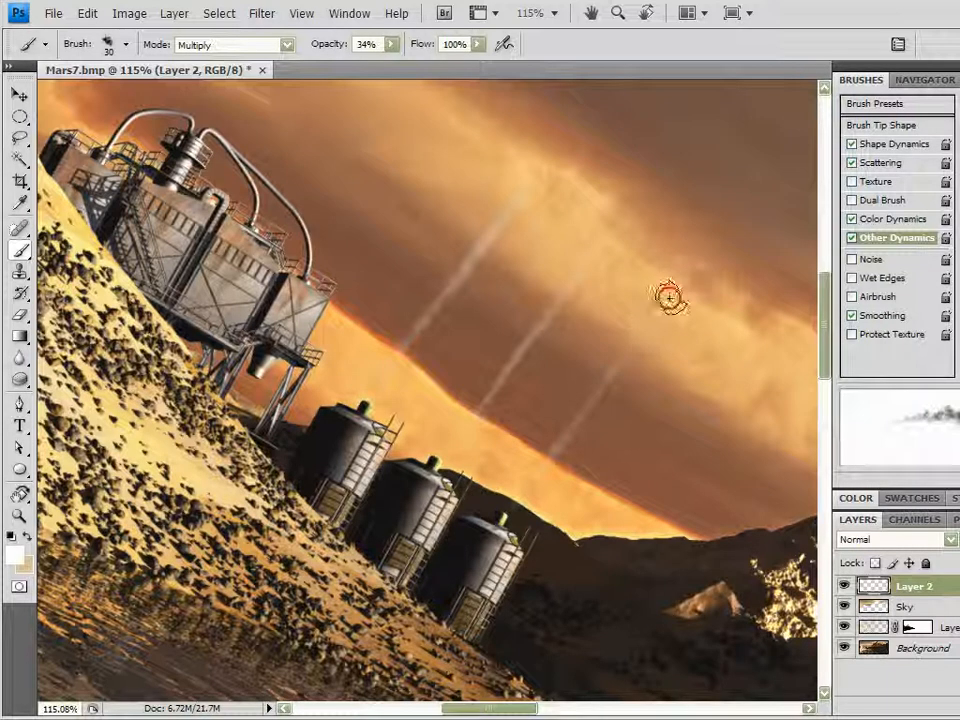
left_click(667, 299, "shift")
left_click(538, 467)
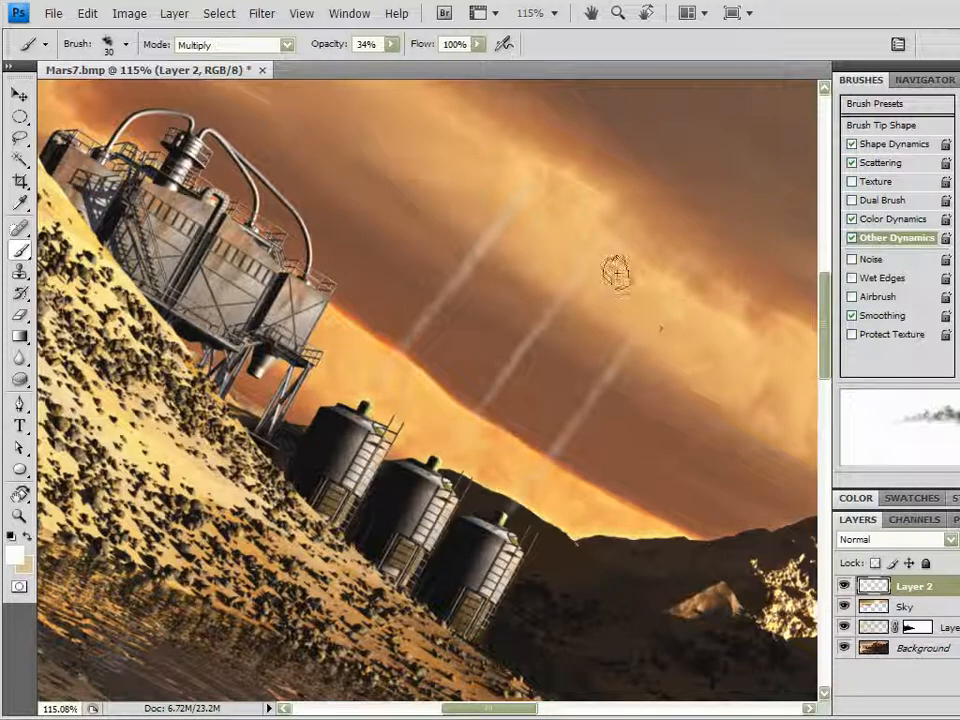
- Create a new layer above Layer 2 and widen the upper part of the first plume with the smoke brush at 45 px
left_click_drag(603, 400, 527, 350)
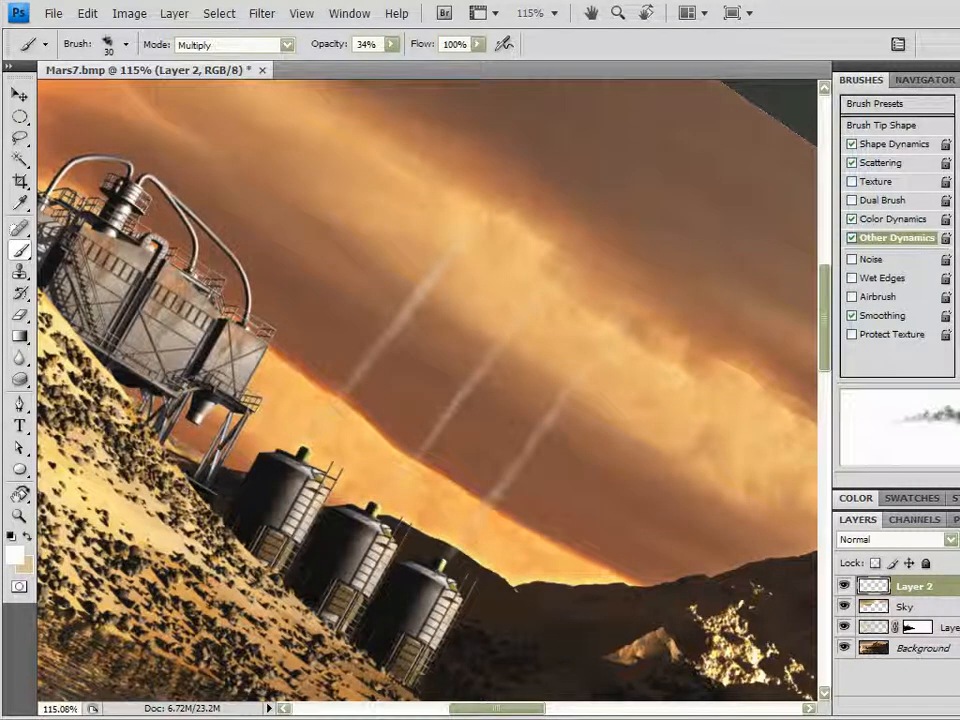
key("ctrl+shift+alt+n")
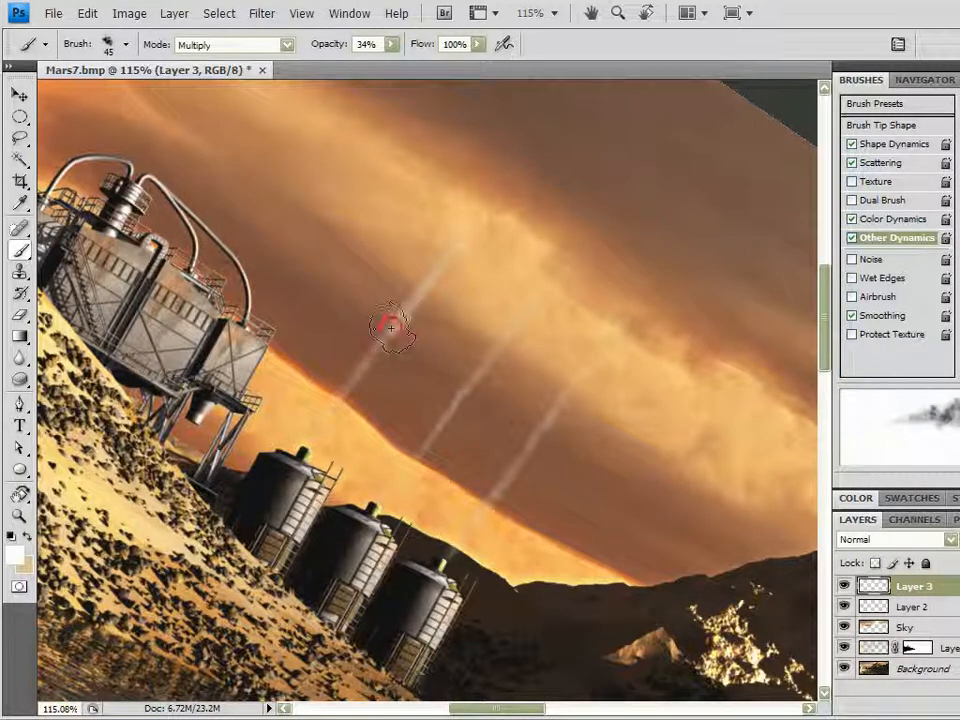
left_click_drag(433, 266, 474, 226)
left_click_drag(402, 307, 496, 208)
mouse_move(410, 313)
left_mouse_down()
mouse_move(486, 228)
mouse_move(427, 274)
mouse_move(486, 197)
mouse_move(462, 220)
mouse_move(474, 203)
mouse_move(449, 255)
mouse_move(499, 197)
left_mouse_up()
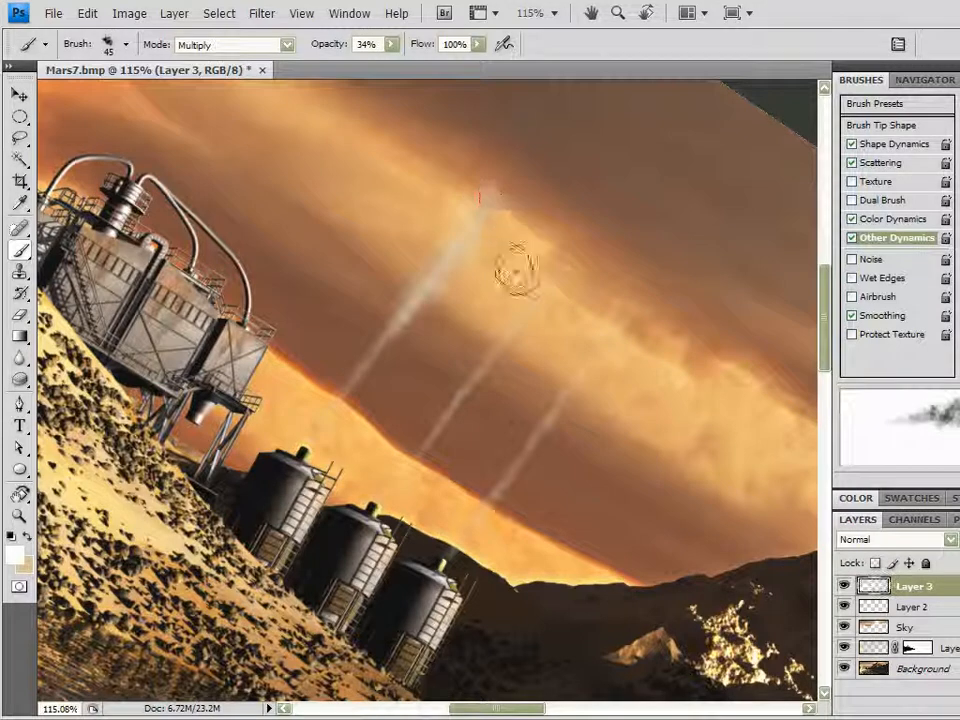
- Paint wider smoke over the middle and upper parts of the second and third plumes on Layer 3
left_click_drag(500, 345, 552, 293)
mouse_move(550, 414)
left_mouse_down()
mouse_move(626, 329)
mouse_move(574, 387)
mouse_move(583, 362)
mouse_move(562, 385)
mouse_move(648, 300)
left_mouse_up()
left_click_drag(511, 311, 559, 239)
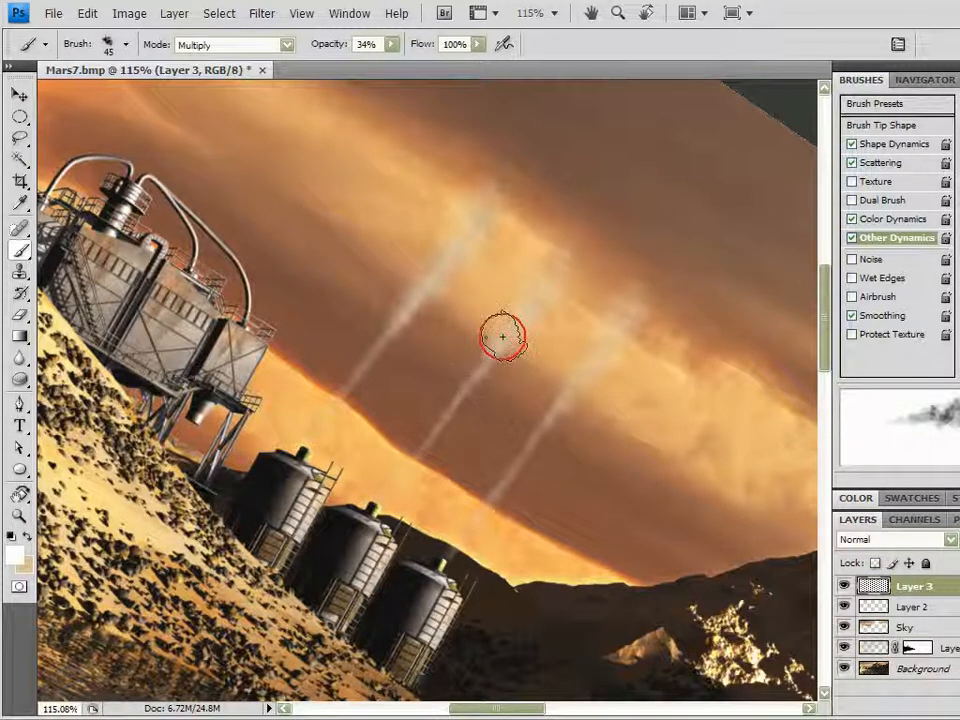
left_click_drag(497, 341, 464, 392)
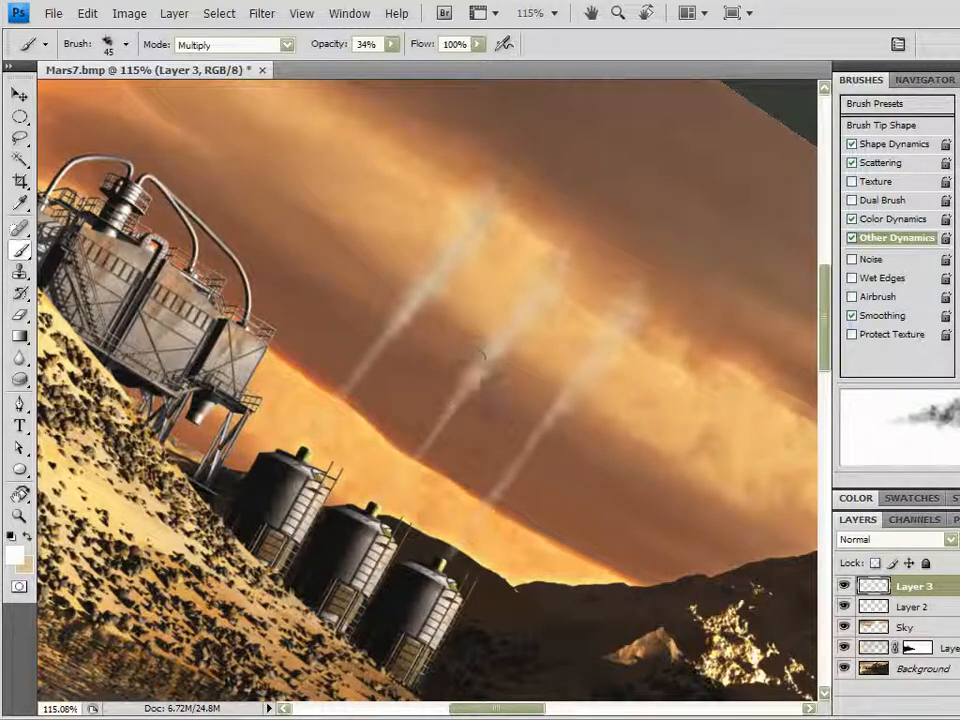
left_click_drag(550, 427, 574, 390)
- Build up the smoke along all three plumes from their bases to their tops with additional strokes on Layer 3
left_click_drag(381, 346, 399, 316)
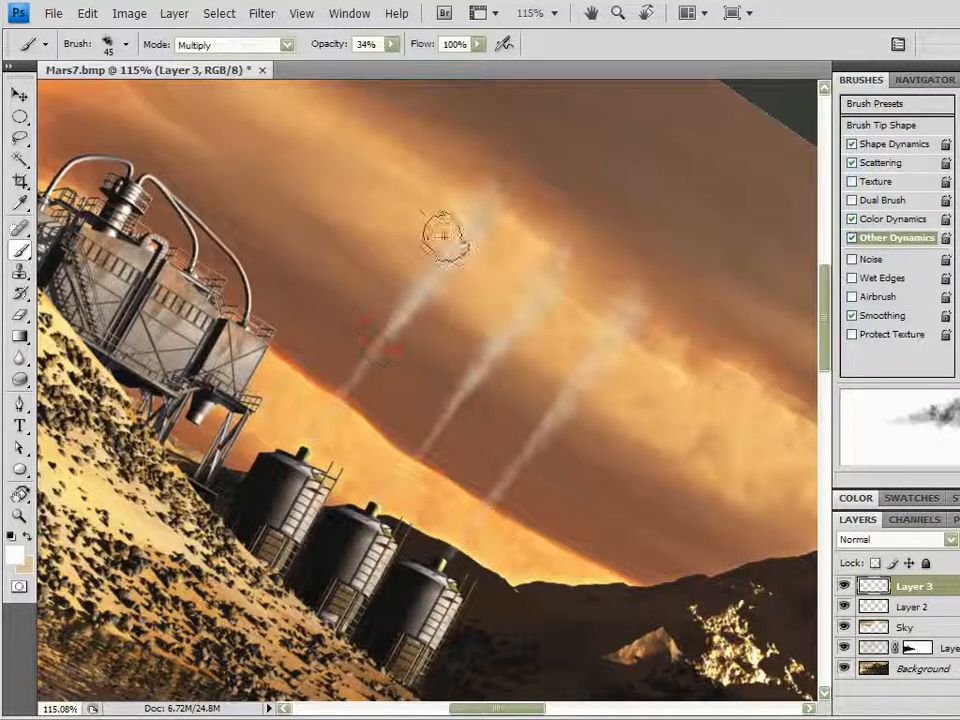
mouse_move(466, 258)
left_mouse_down()
mouse_move(513, 218)
mouse_move(437, 273)
mouse_move(477, 258)
mouse_move(433, 272)
mouse_move(463, 211)
left_mouse_up()
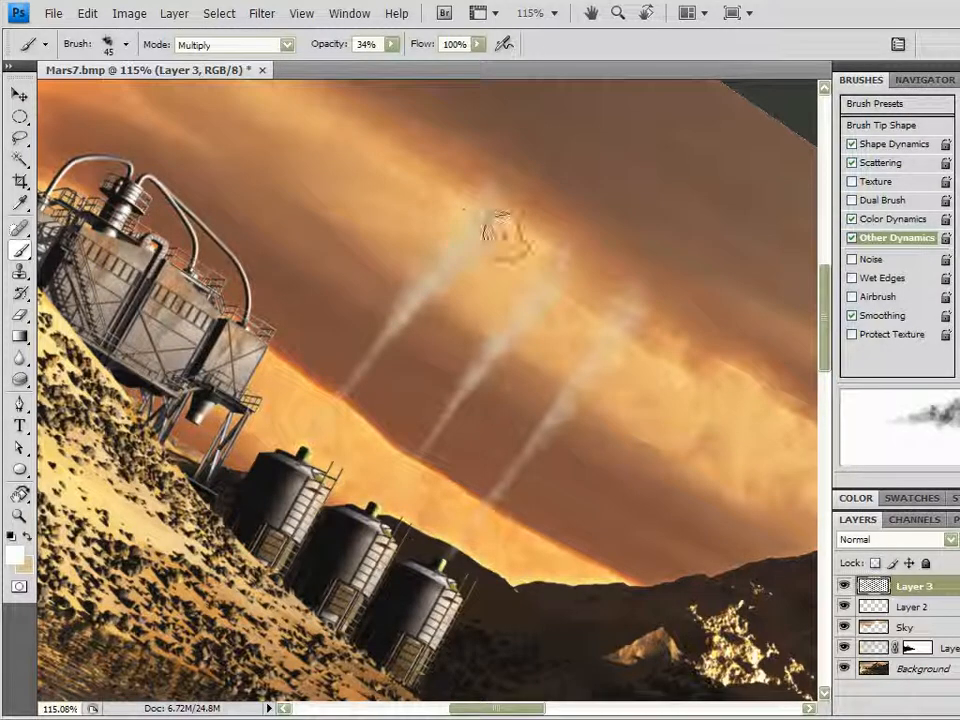
left_click_drag(449, 417, 456, 408)
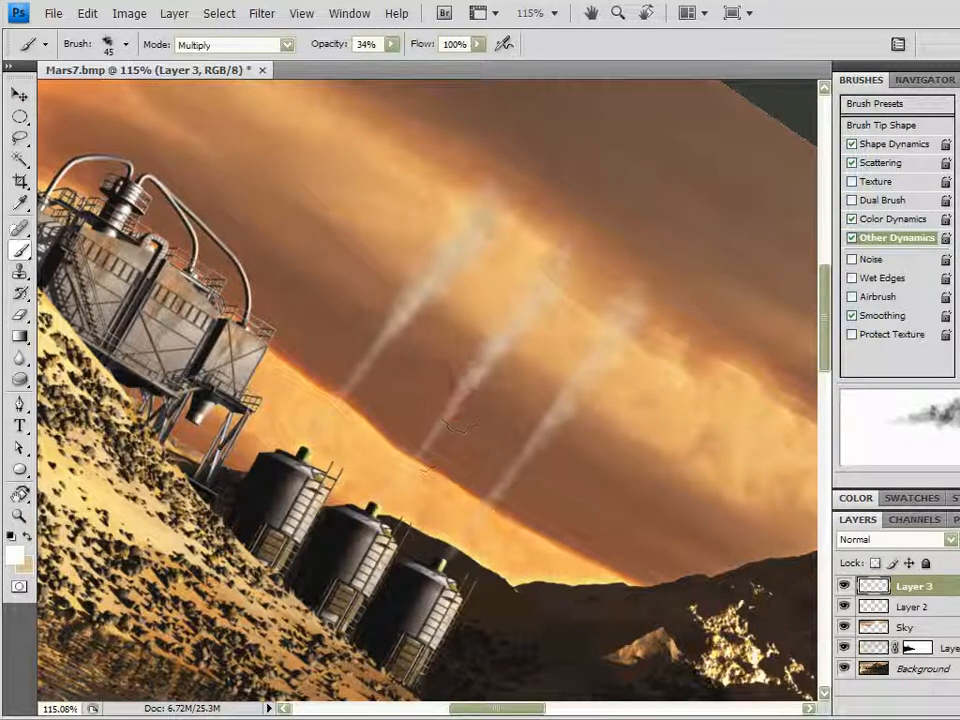
left_click(334, 405)
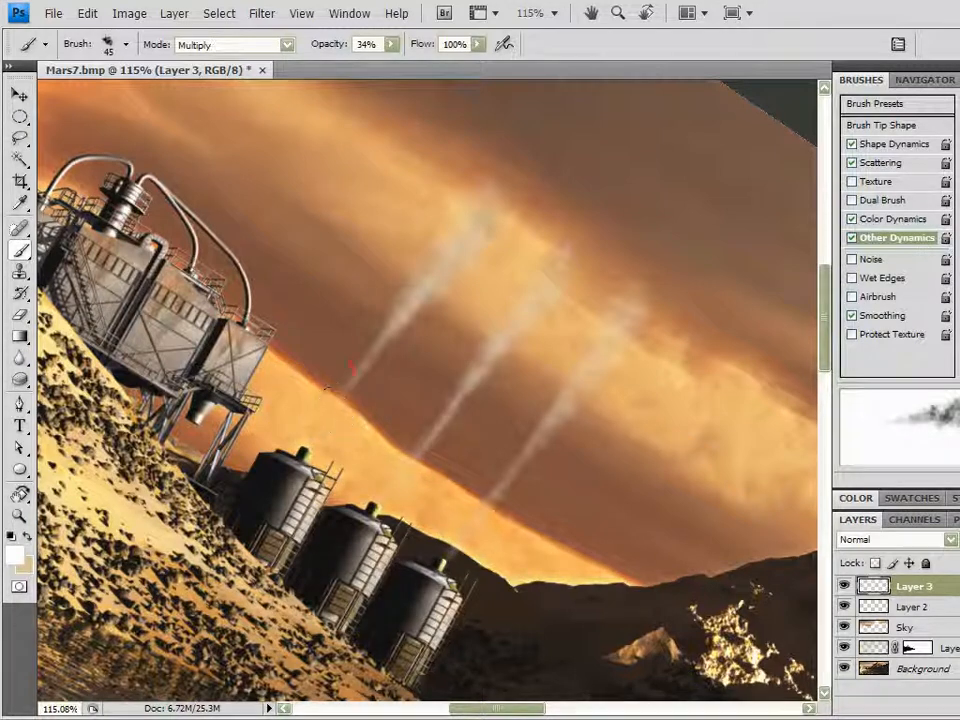
mouse_move(328, 388)
left_mouse_down()
mouse_move(363, 366)
mouse_move(408, 295)
left_mouse_up()
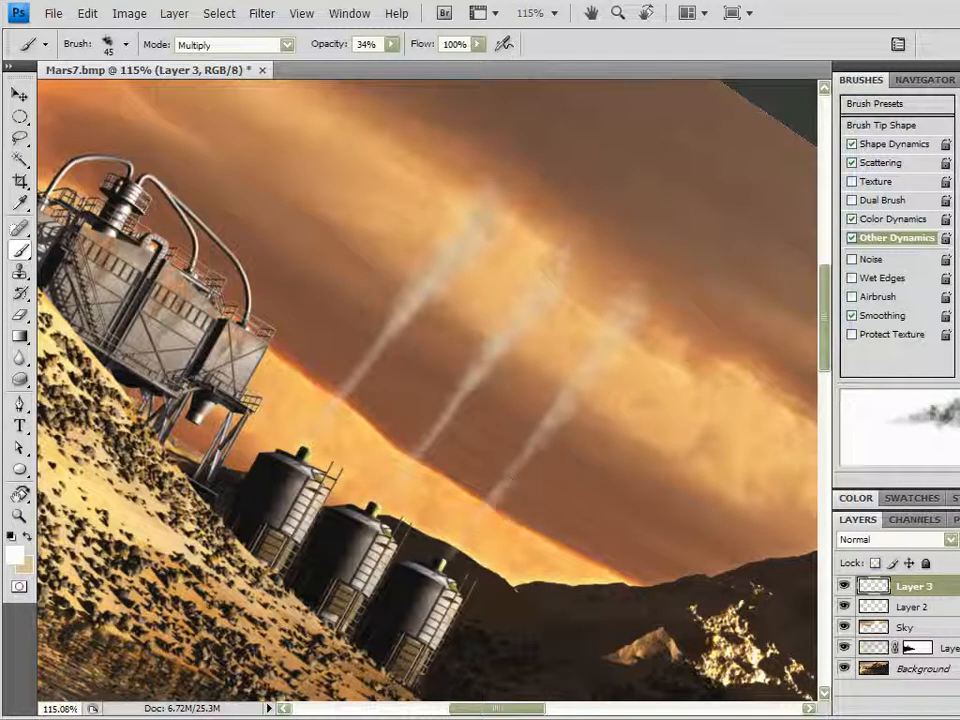
mouse_move(501, 479)
left_mouse_down()
mouse_move(617, 325)
mouse_move(662, 287)
left_mouse_up()
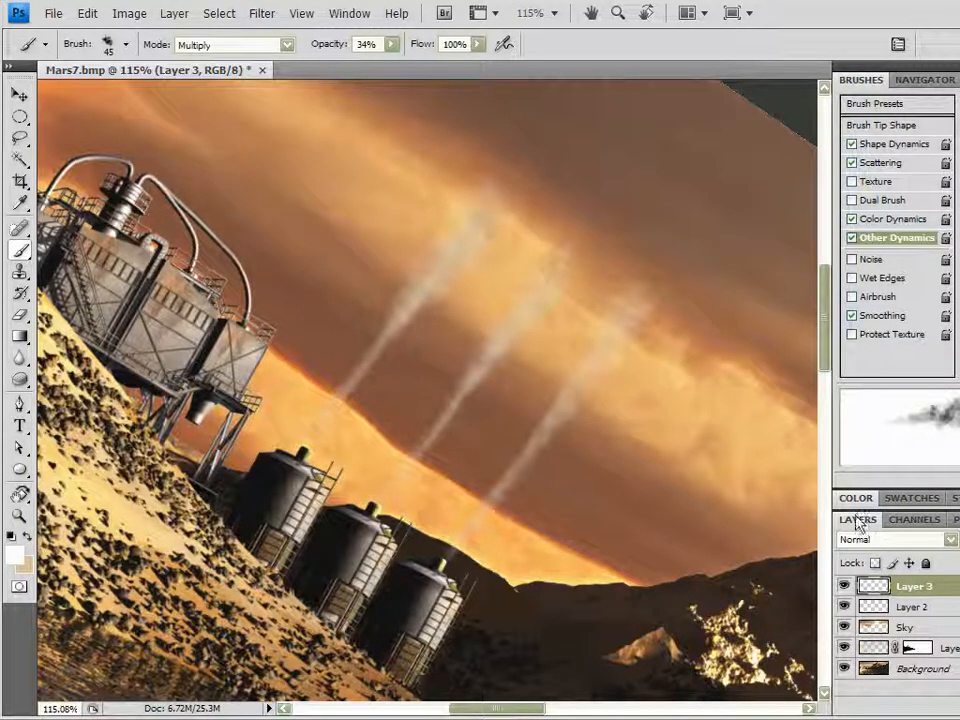
- Create a new empty layer directly above the Sky layer, below the two plume layers
left_click_drag(699, 336, 638, 350)
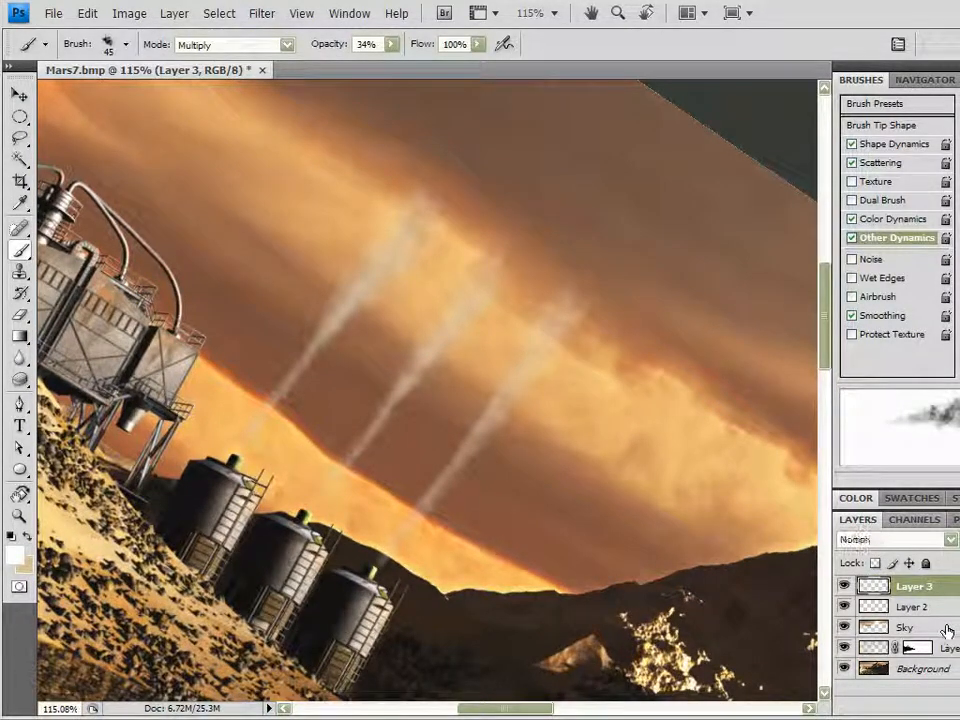
left_click(926, 626)
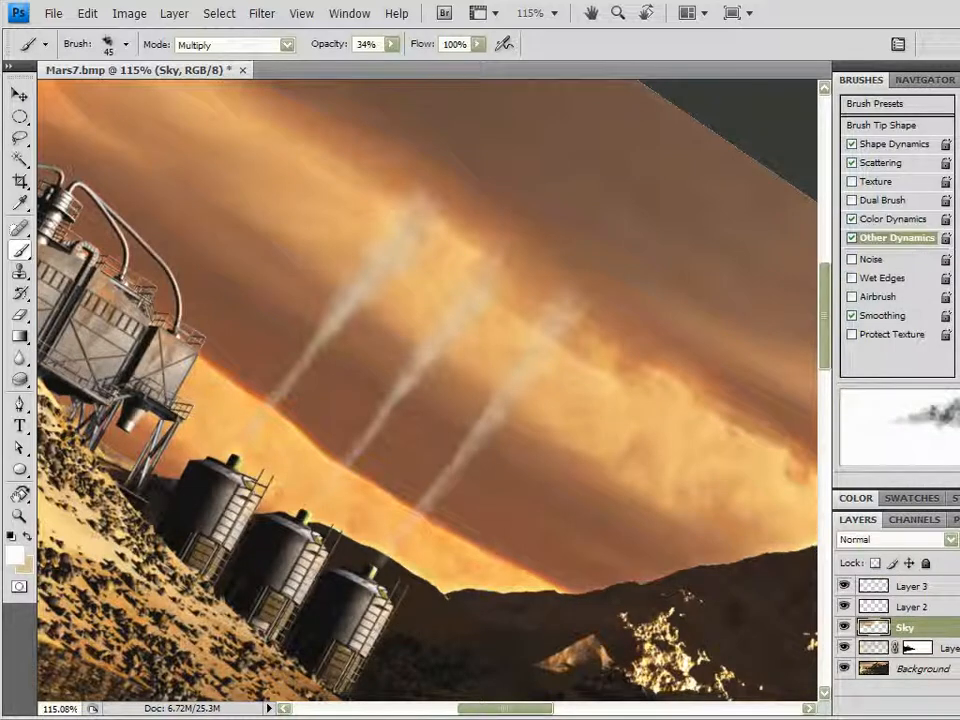
key("ctrl+shift+alt+n")
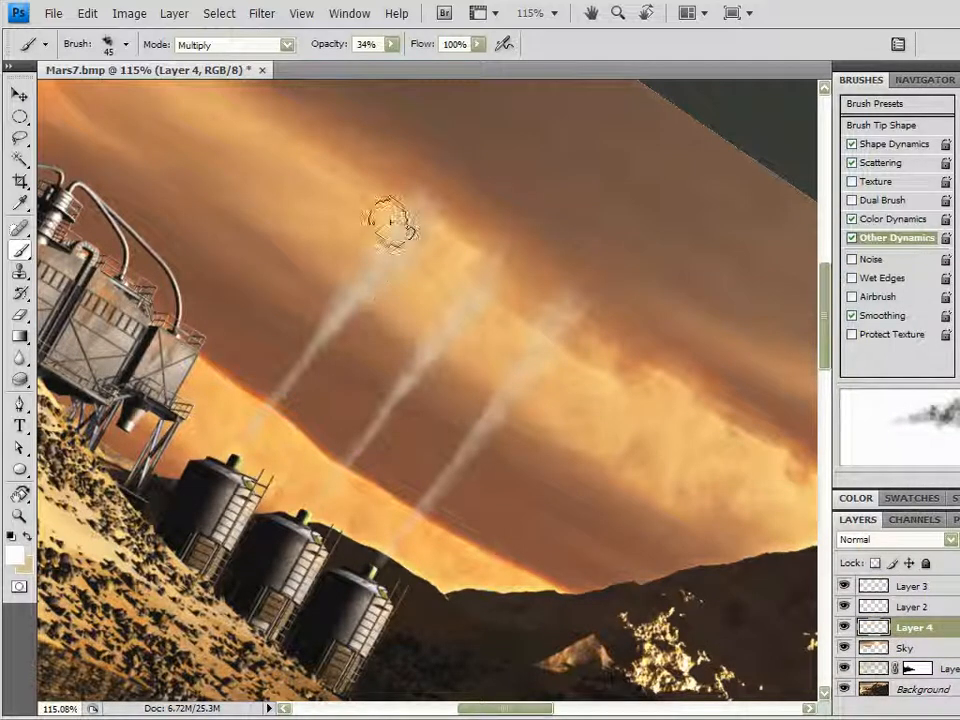
- Paint drifting smoke diagonally across the upper sky from the image's edge to the plume tops, using a 125 px smoke brush
scroll(390, 220, "down", 3)
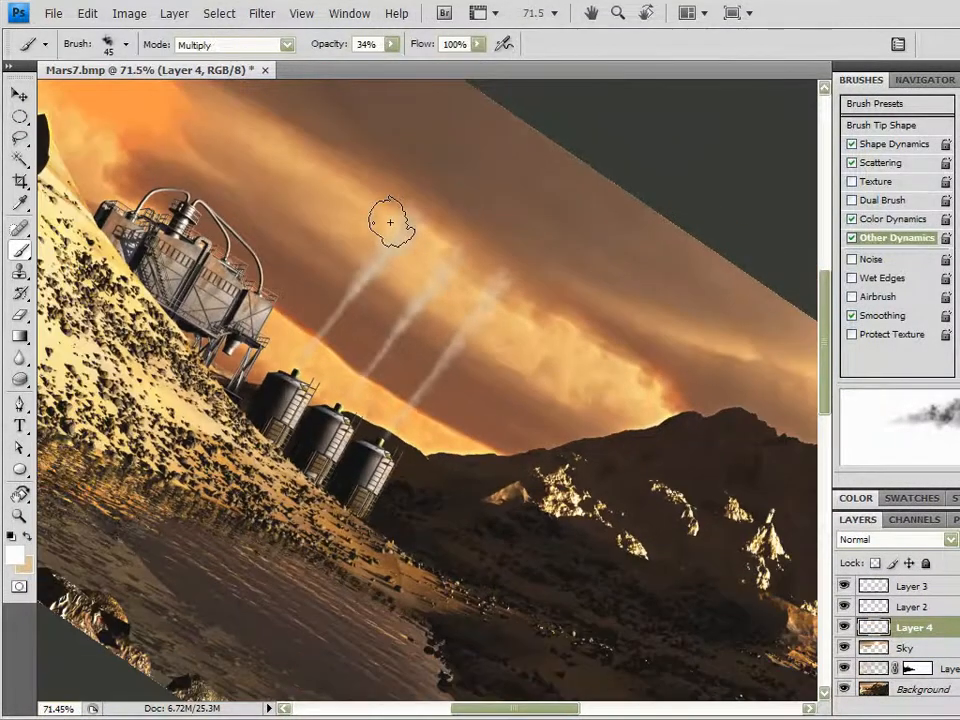
mouse_move(526, 374)
left_mouse_down()
mouse_move(636, 525)
mouse_move(600, 555)
left_mouse_up()
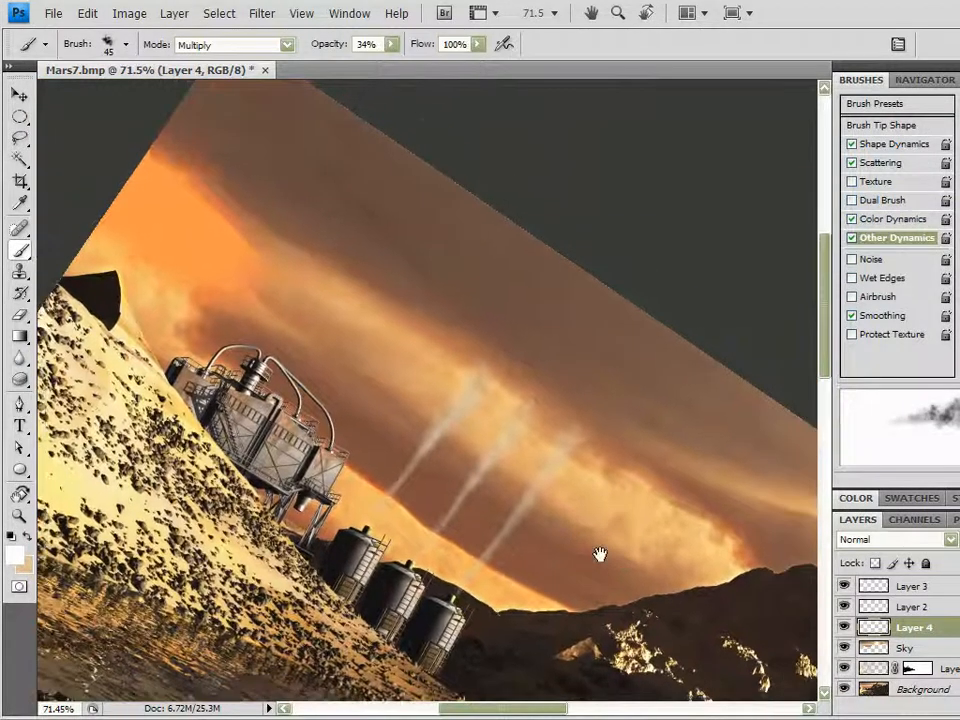
mouse_move(152, 152)
left_mouse_down()
mouse_move(190, 130)
mouse_move(220, 150)
mouse_move(300, 215)
mouse_move(440, 383)
left_mouse_up()
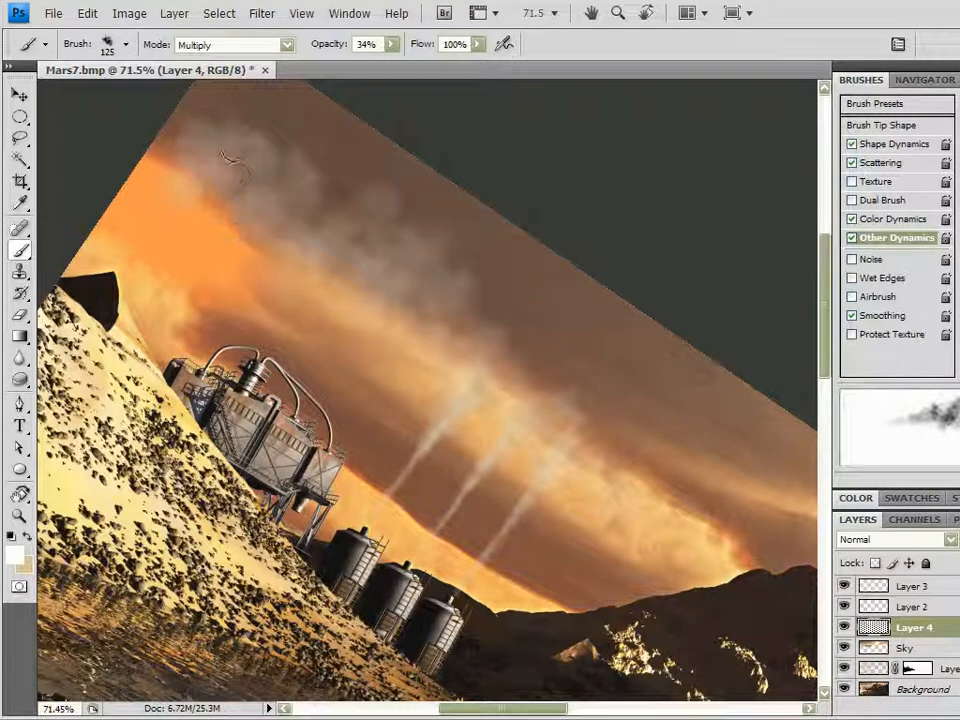
- Enlarge the smoke brush to 300 px and spread large, soft smoke clouds across the sky above the plumes
key("]")
key("]")
key("]")
left_click_drag(226, 166, 356, 212)
key("]")
key("]")
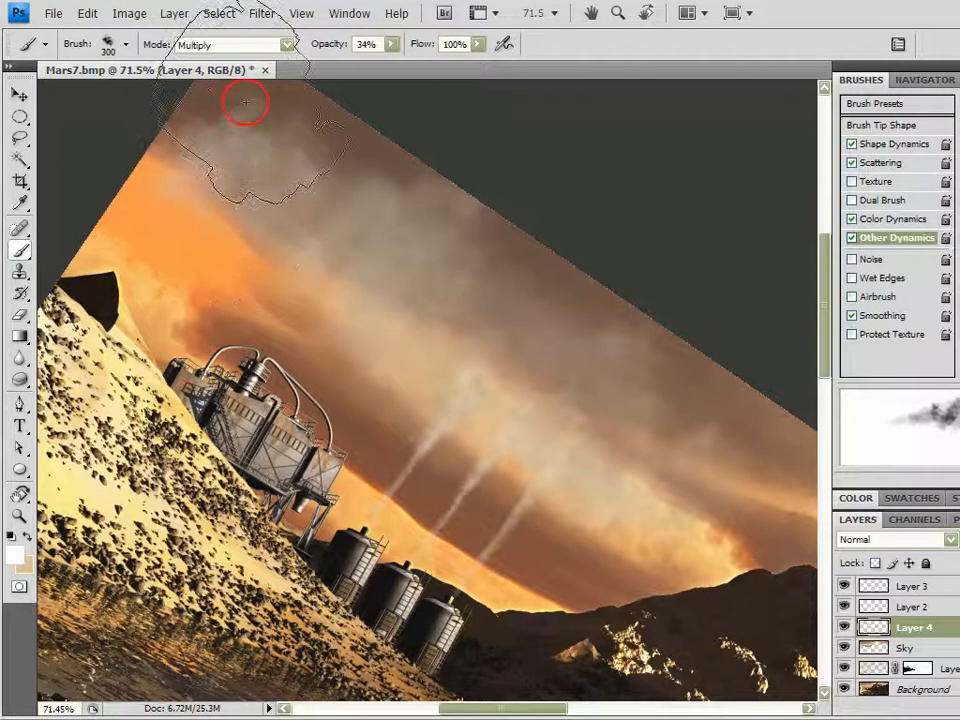
left_click_drag(379, 195, 375, 270)
left_click_drag(257, 166, 315, 190)
- Paint large smoke patches over the dark mountain ridge and down toward the sunlit rock face on Layer 4
left_click_drag(597, 374, 448, 187)
left_click(554, 289)
mouse_move(662, 494)
left_mouse_down()
mouse_move(630, 487)
mouse_move(644, 480)
left_mouse_up()
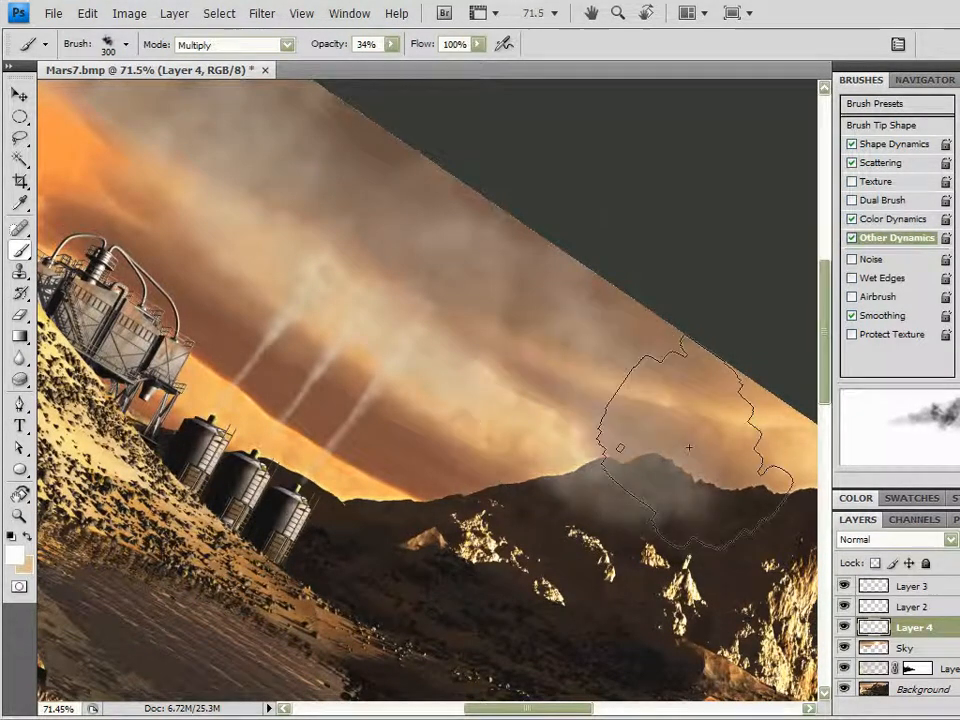
left_click_drag(538, 414, 514, 375)
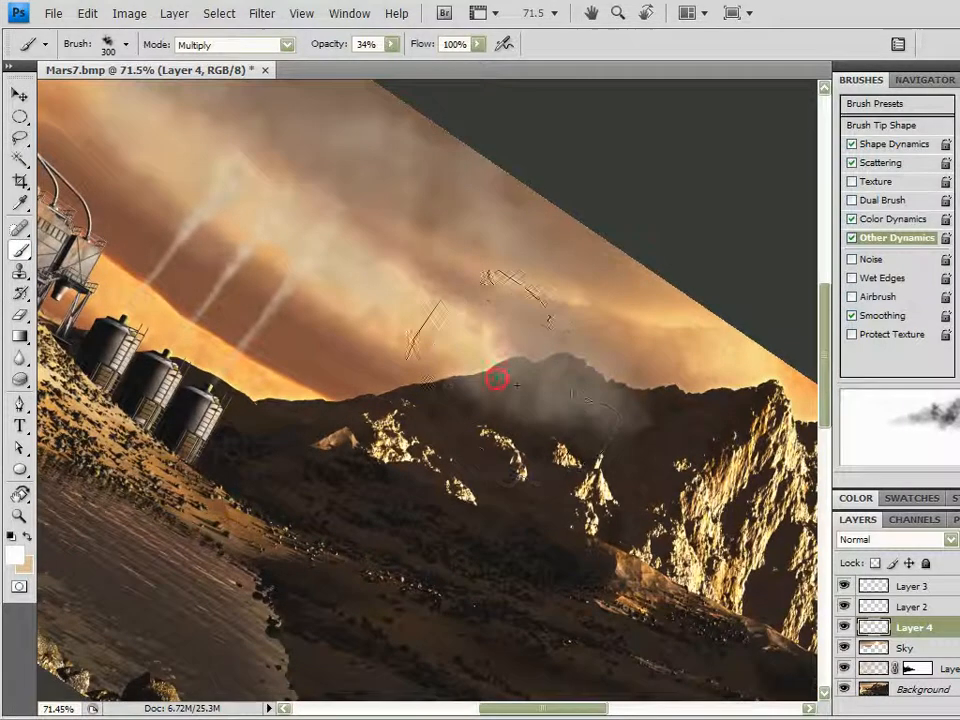
left_click(568, 249)
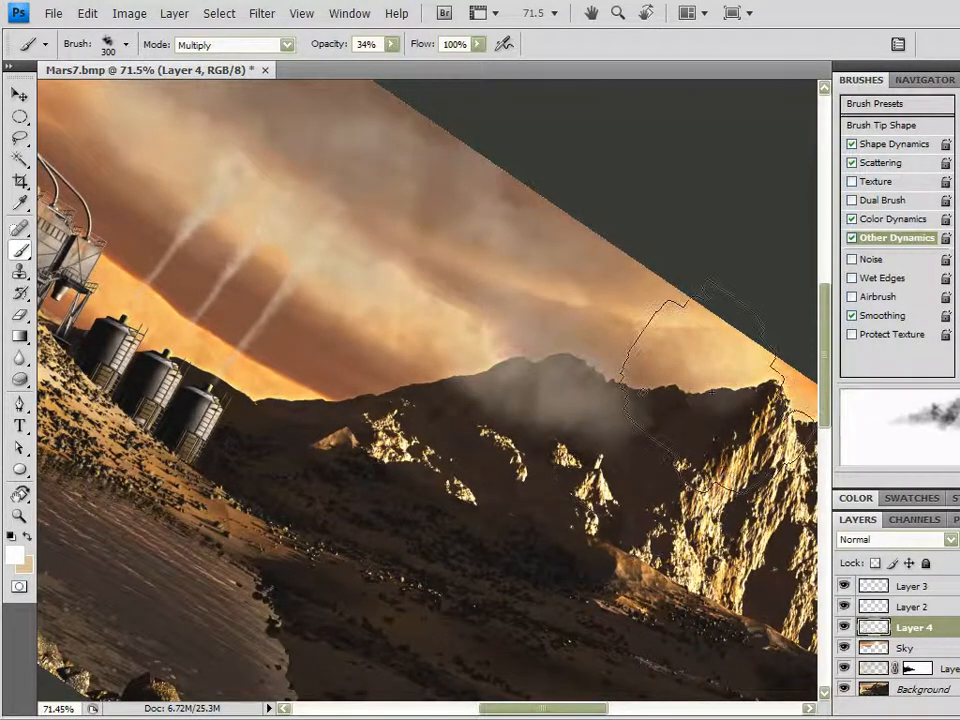
left_click(708, 518)
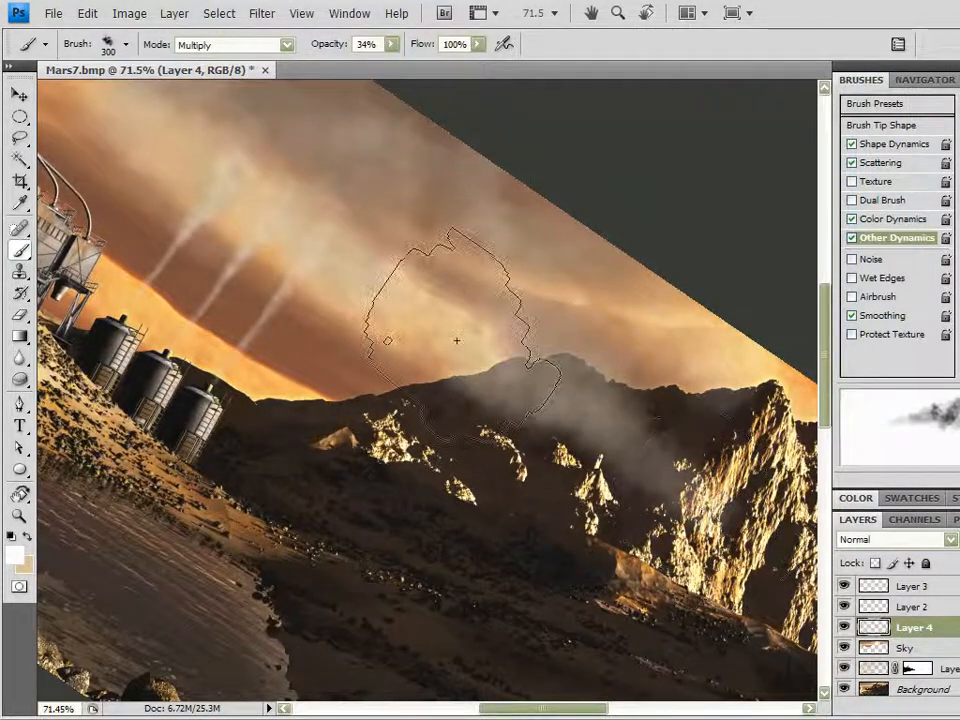
- Thicken the haze in the sky above the refinery and around the plume tops with 300 px smoke dabs
mouse_move(450, 302)
left_mouse_down()
mouse_move(617, 429)
mouse_move(596, 461)
left_mouse_up()
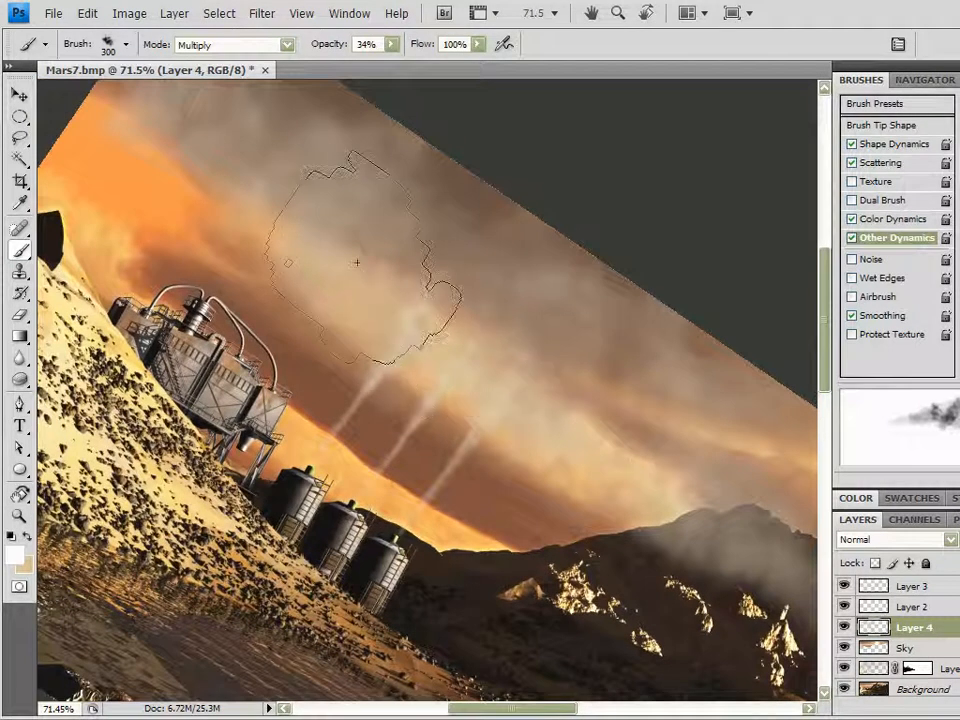
left_click_drag(408, 306, 386, 373)
left_click(456, 270)
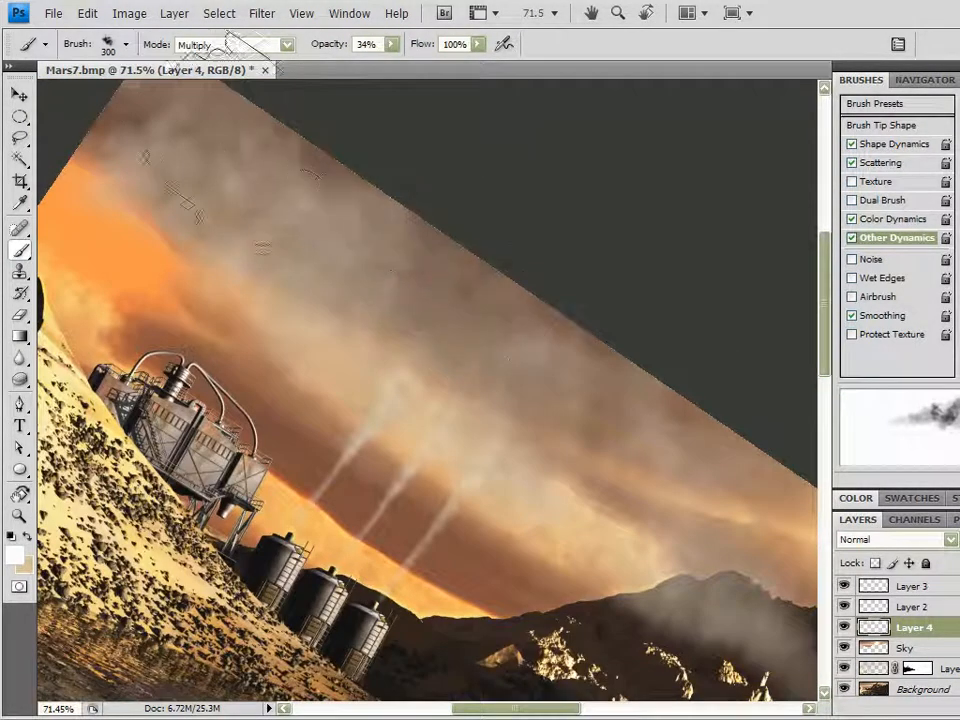
left_click(71, 133)
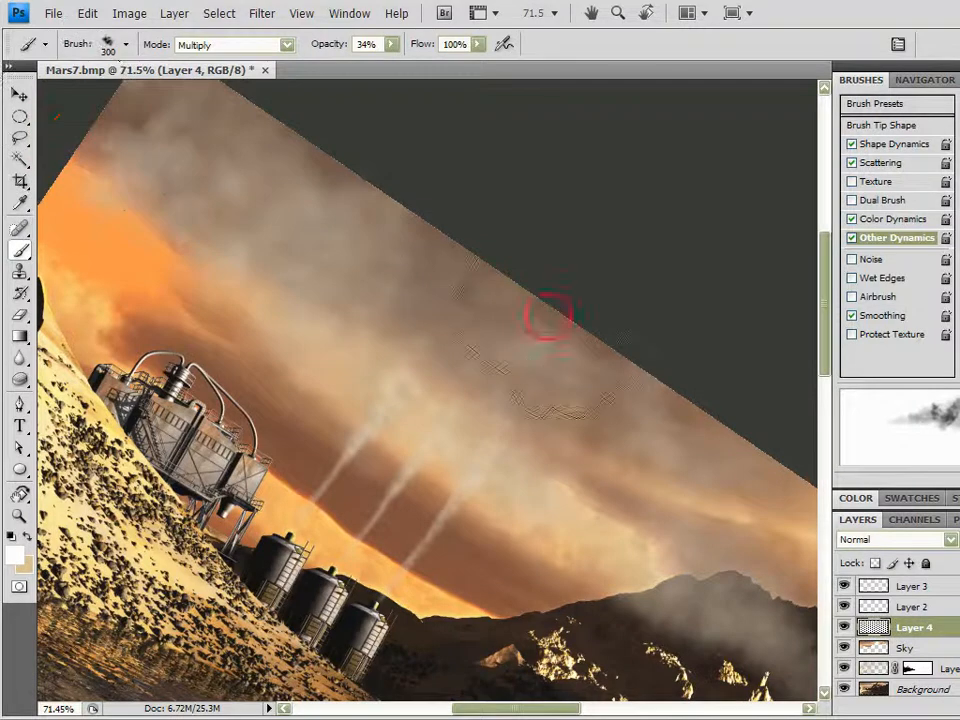
mouse_move(645, 443)
left_mouse_down()
mouse_move(568, 313)
mouse_move(448, 281)
left_mouse_up()
left_click(401, 304)
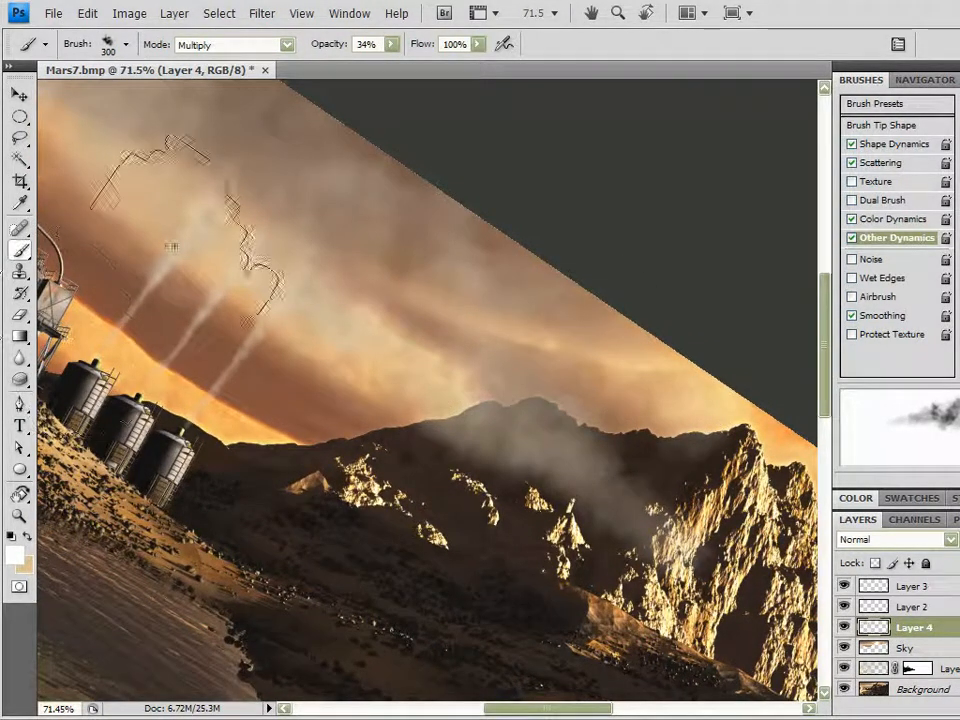
- Add more soft 300 px smoke dabs to the haze around the plume tops and across the upper sky on Layer 4
left_click(521, 313)
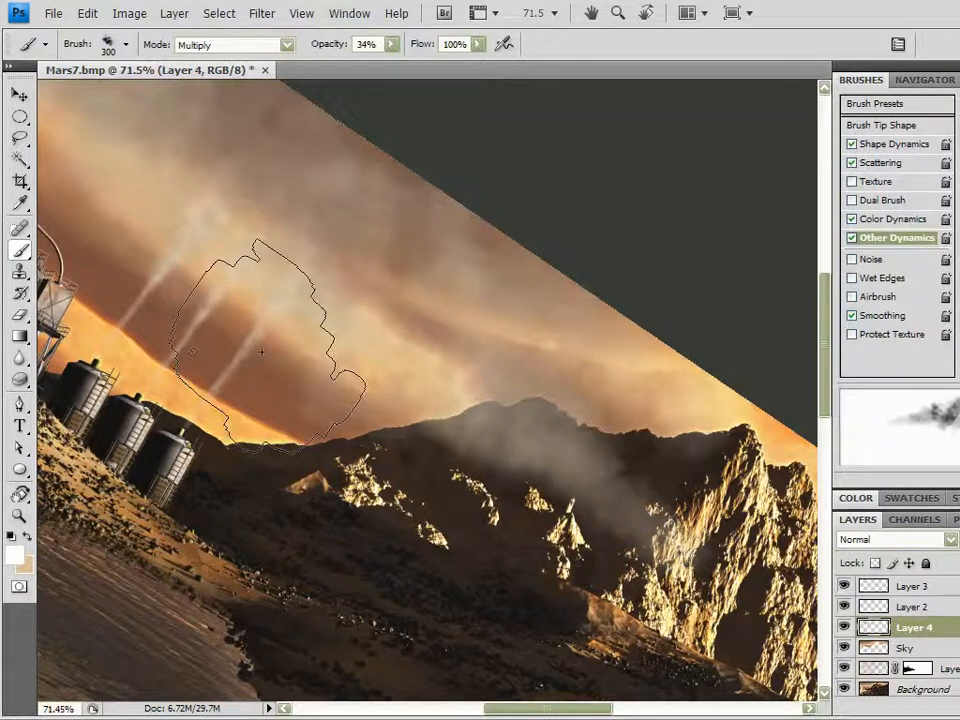
left_click_drag(431, 343, 639, 483)
left_click(397, 390)
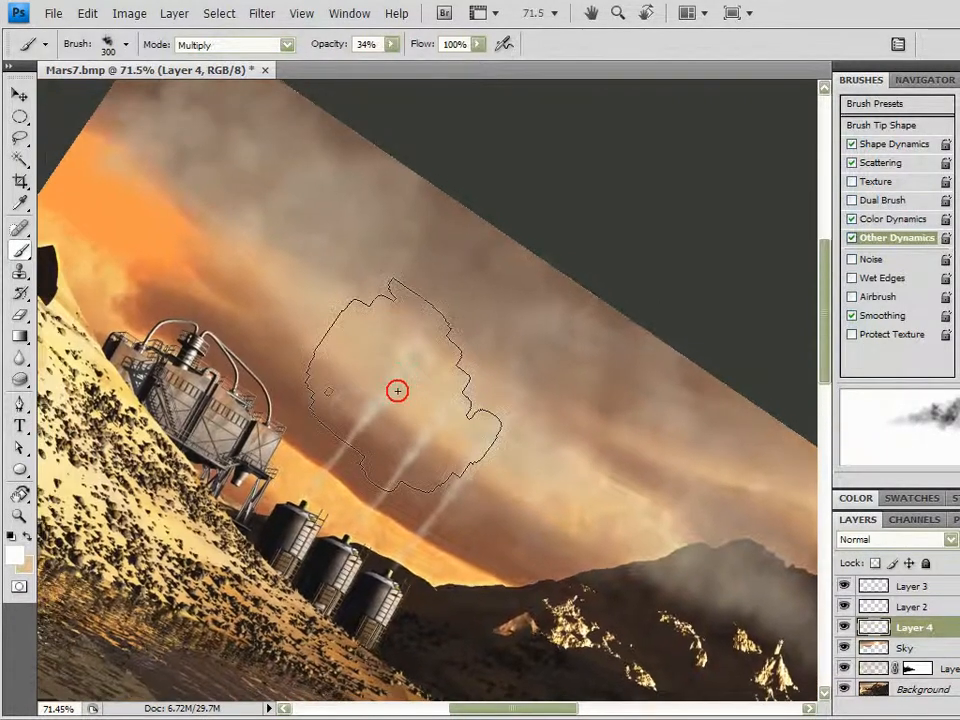
left_click(332, 281)
left_click(606, 396)
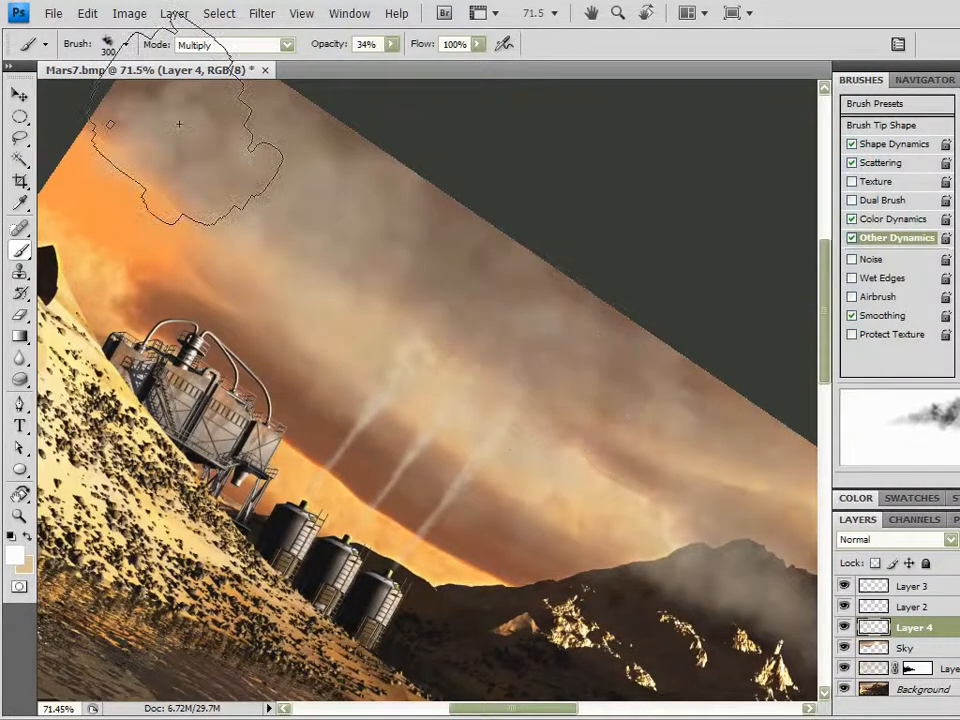
- Reset the canvas view rotation to 0° and return to the Brush tool
key("r")
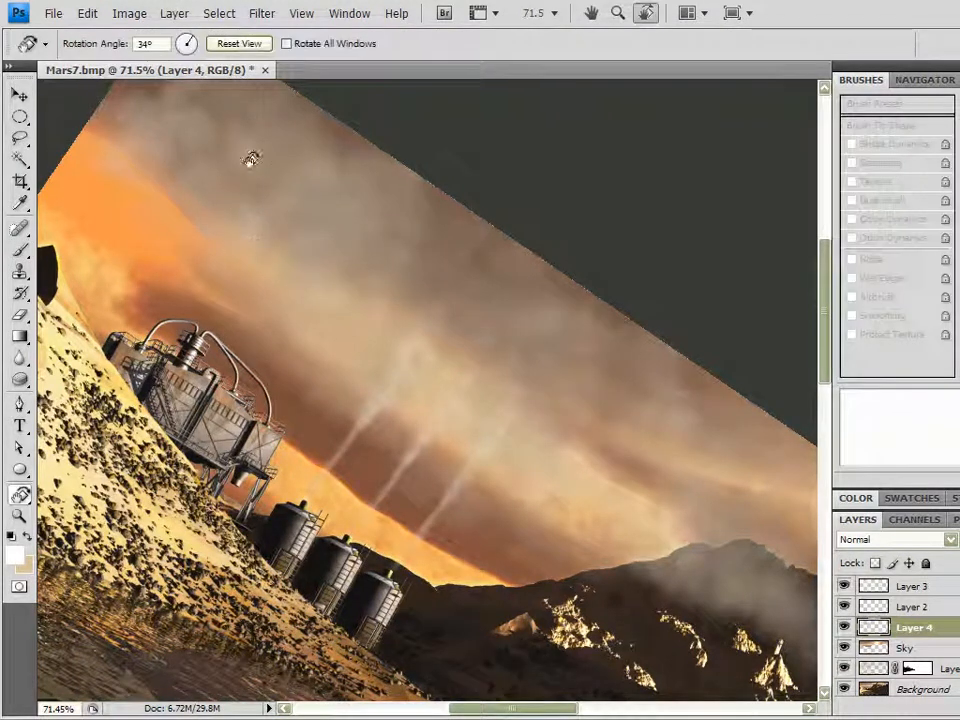
left_click(245, 48)
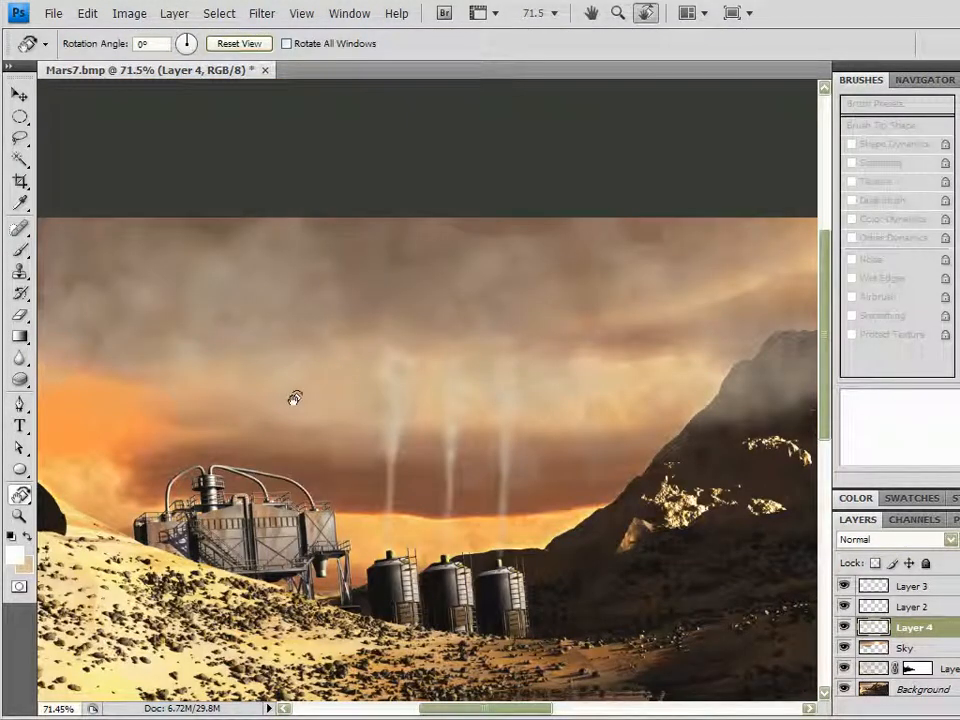
key("b")
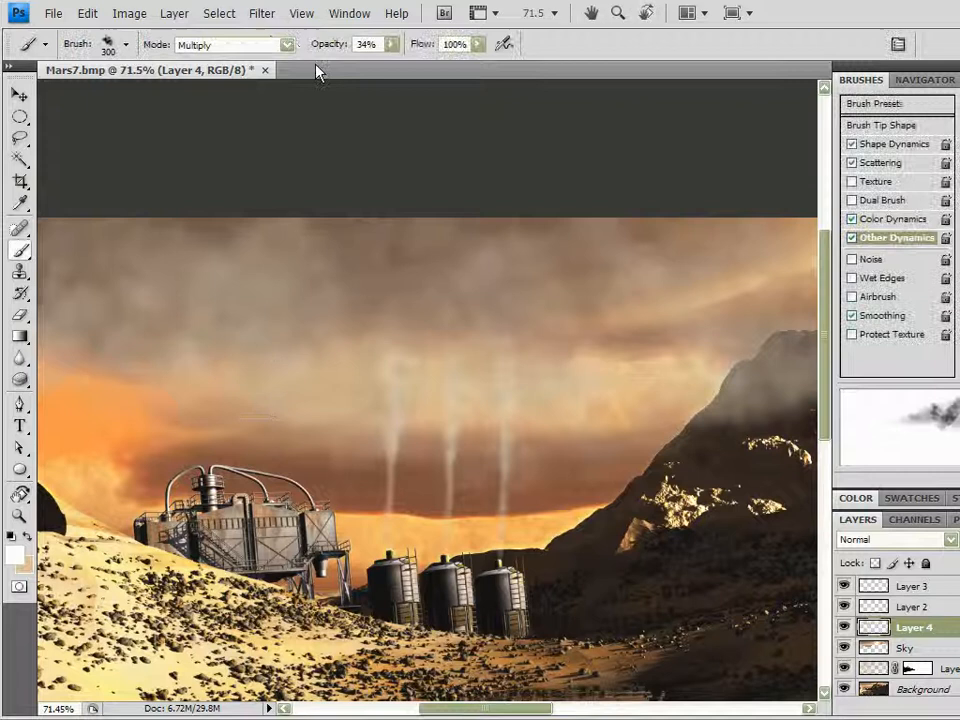
- Soften the haze on Layer 4 with a Gaussian Blur of 27 pixels radius
left_click(268, 25)
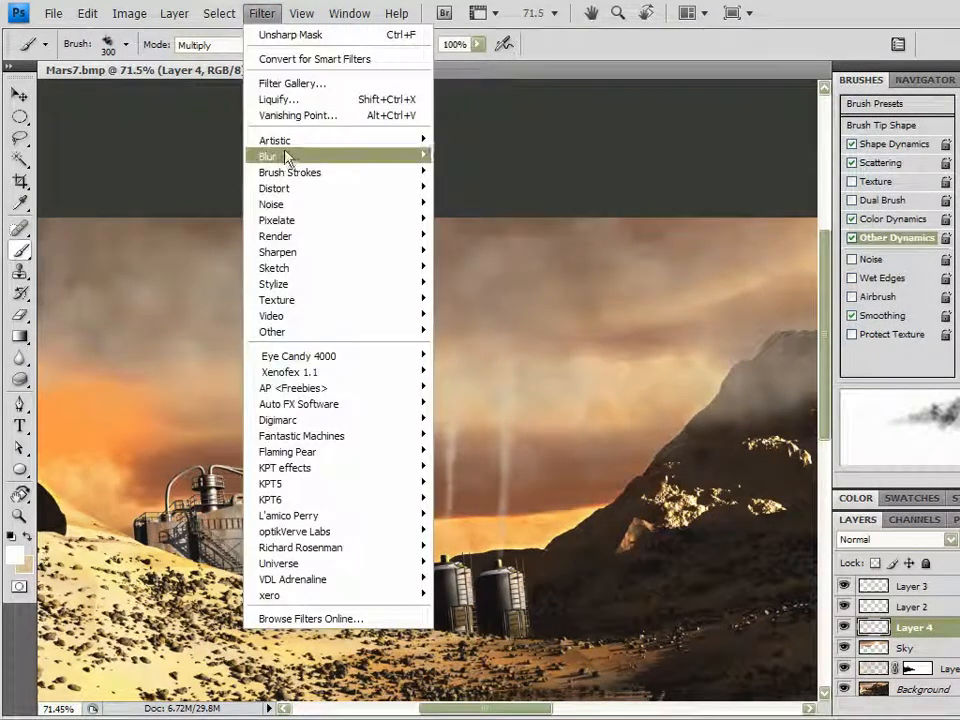
mouse_move(285, 158)
left_click(489, 216)
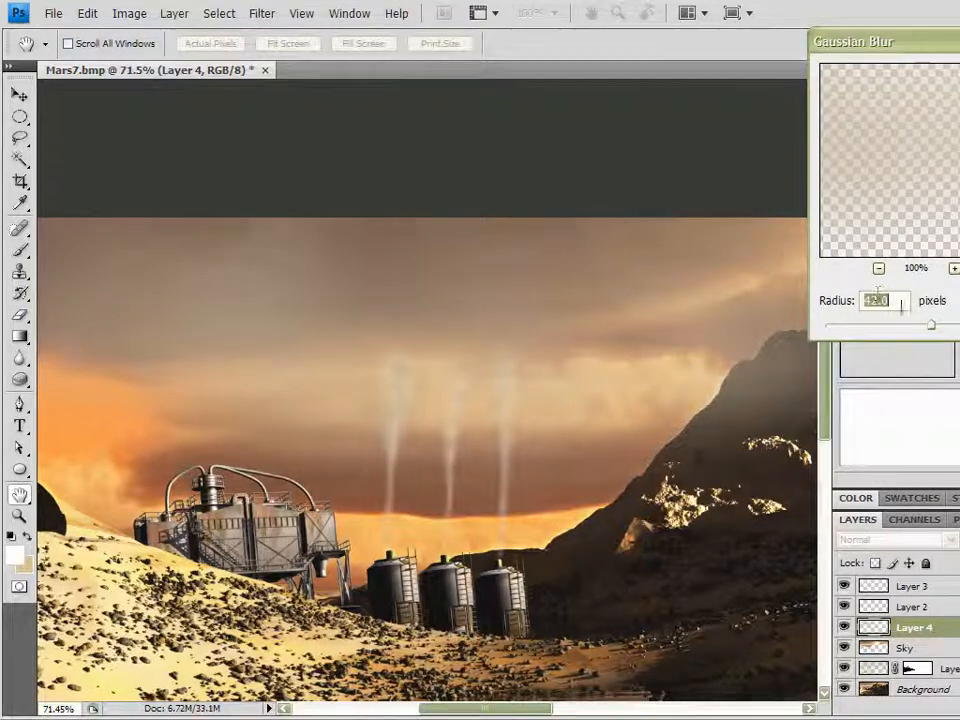
mouse_move(921, 327)
left_mouse_down()
mouse_move(904, 328)
mouse_move(910, 334)
left_mouse_up()
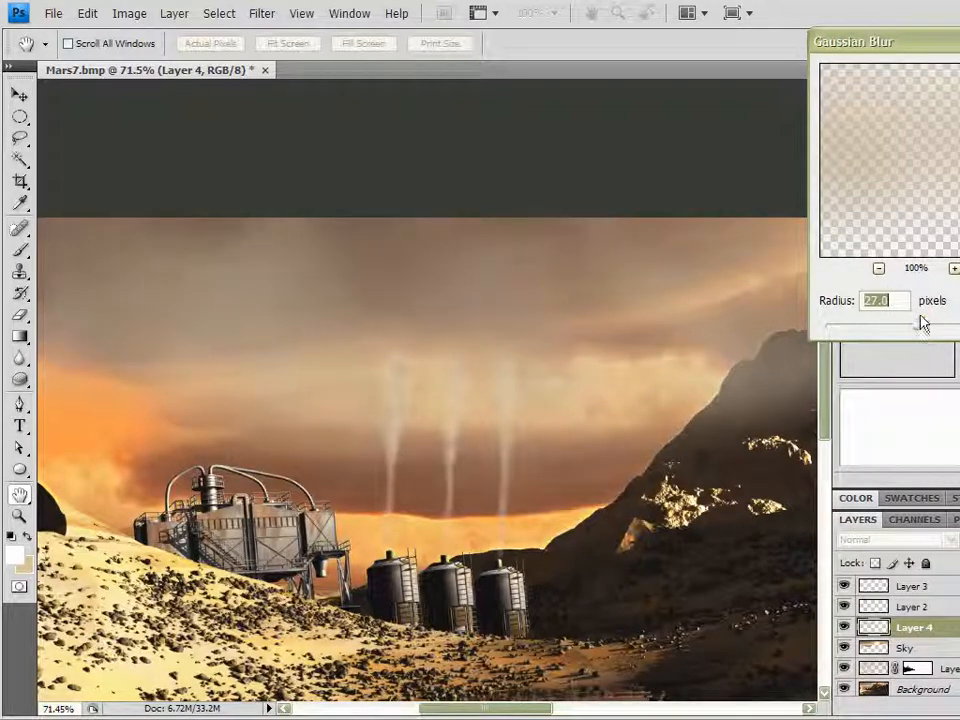
key("Return")
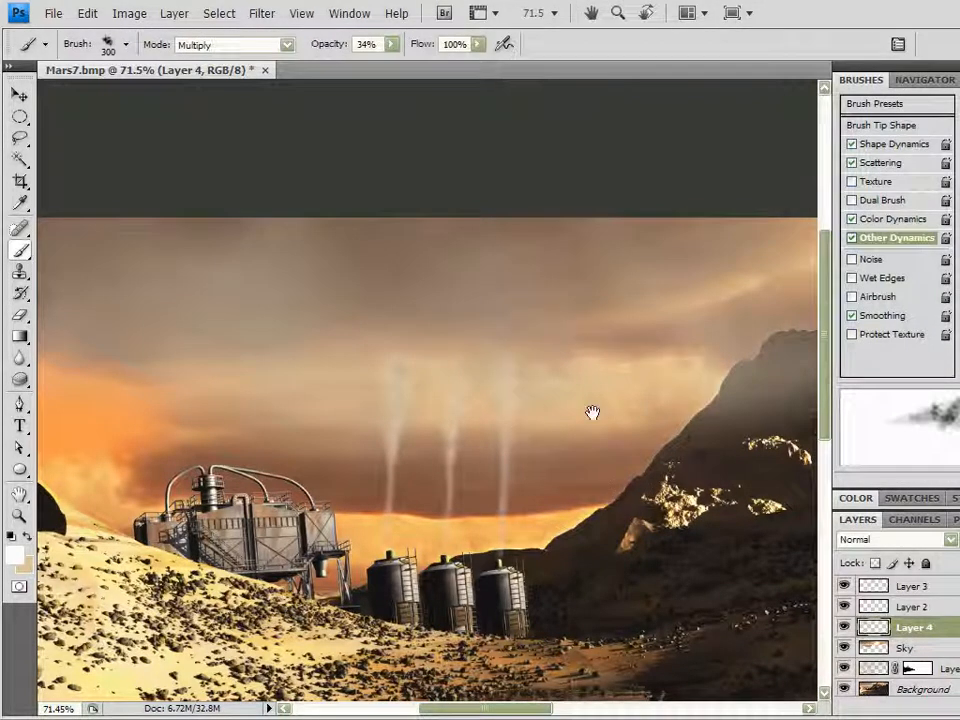
- Check the plume layers by toggling their visibility, and merge Layer 2 and Layer 3 into one layer
left_click_drag(610, 449, 124, 312)
mouse_move(298, 407)
left_mouse_down()
mouse_move(444, 521)
mouse_move(490, 421)
mouse_move(718, 480)
left_mouse_up()
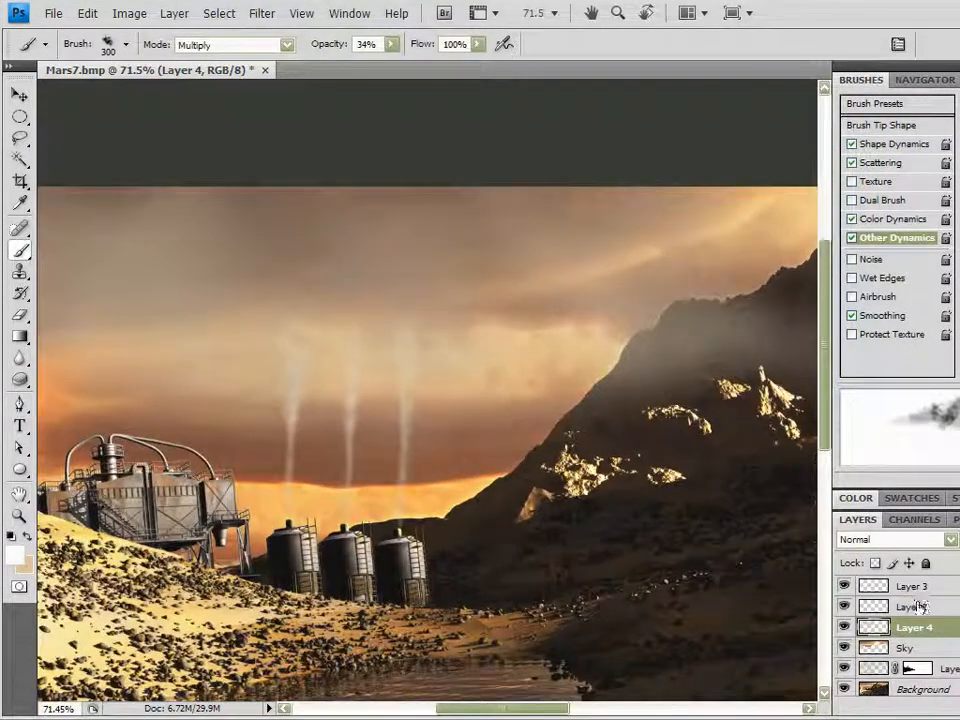
left_click(860, 606)
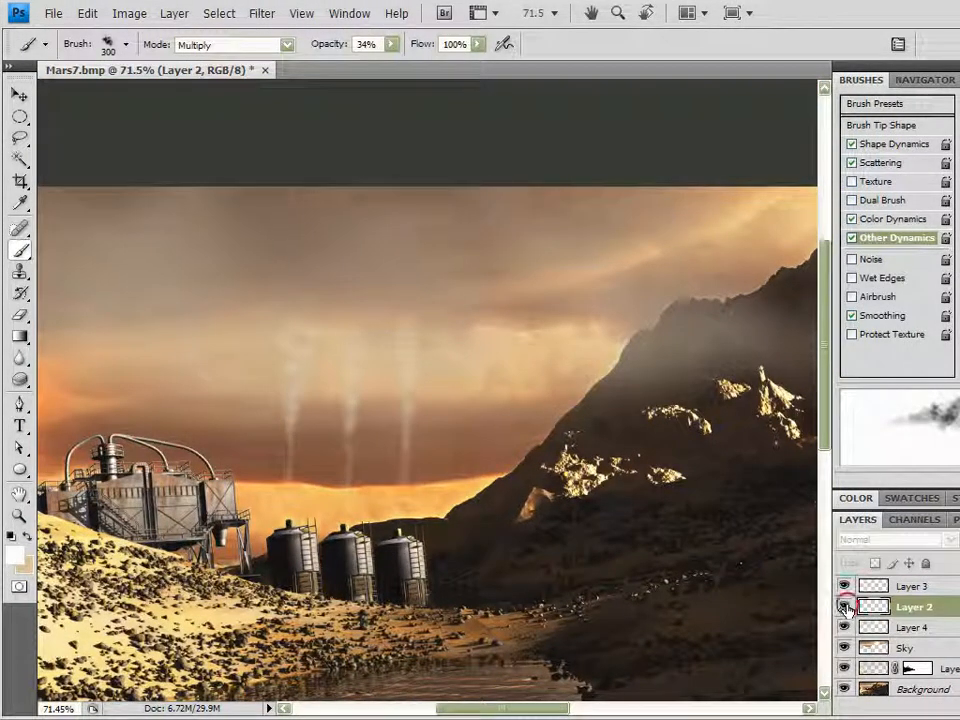
left_click(845, 606)
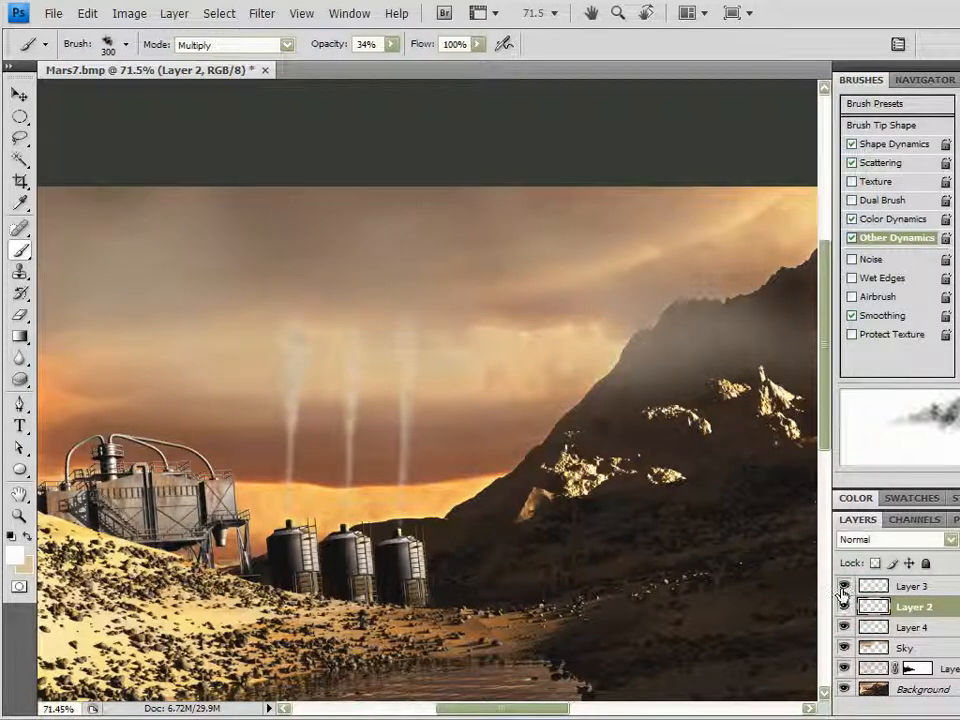
left_click(845, 587)
left_click(905, 587, "shift")
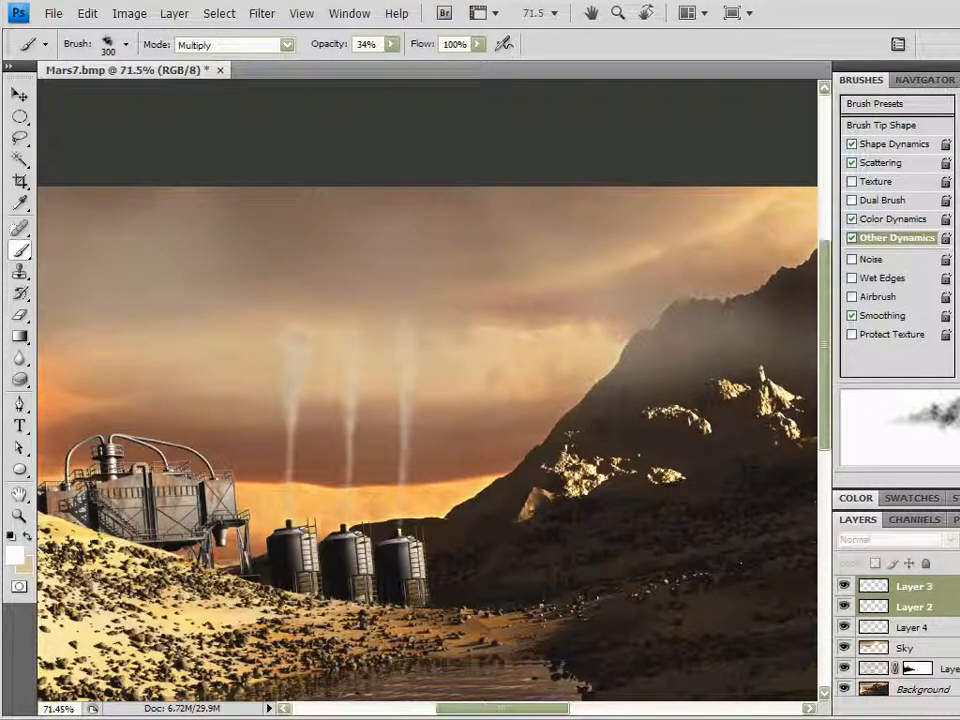
key("ctrl+e")
- Create a new layer above the merged plumes and paint small smoke puffs around the plume tops with an 80 px smoke brush
key("ctrl+shift+alt+n")
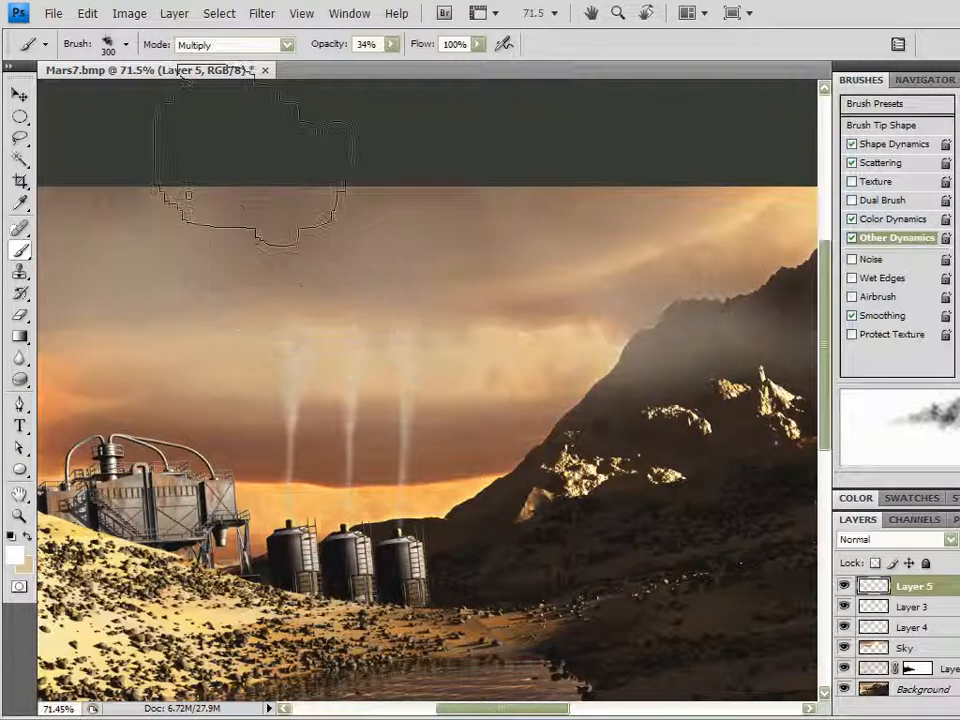
scroll(250, 160, "up", 3)
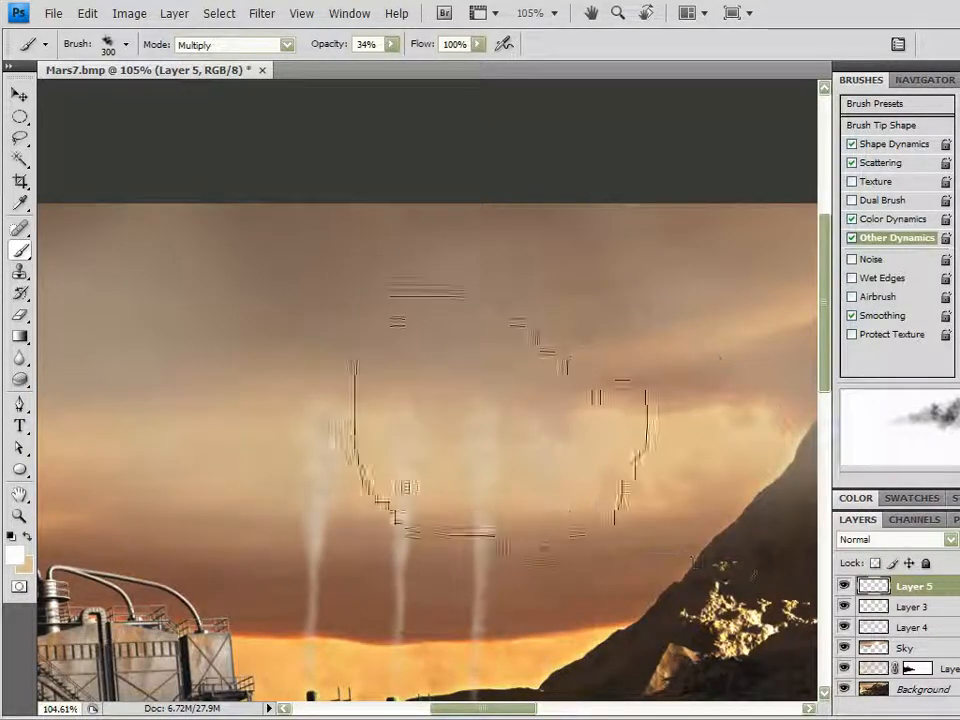
key("bracketleft")
key("bracketleft")
key("bracketleft")
key("bracketleft")
key("bracketleft")
key("bracketleft")
key("bracketleft")
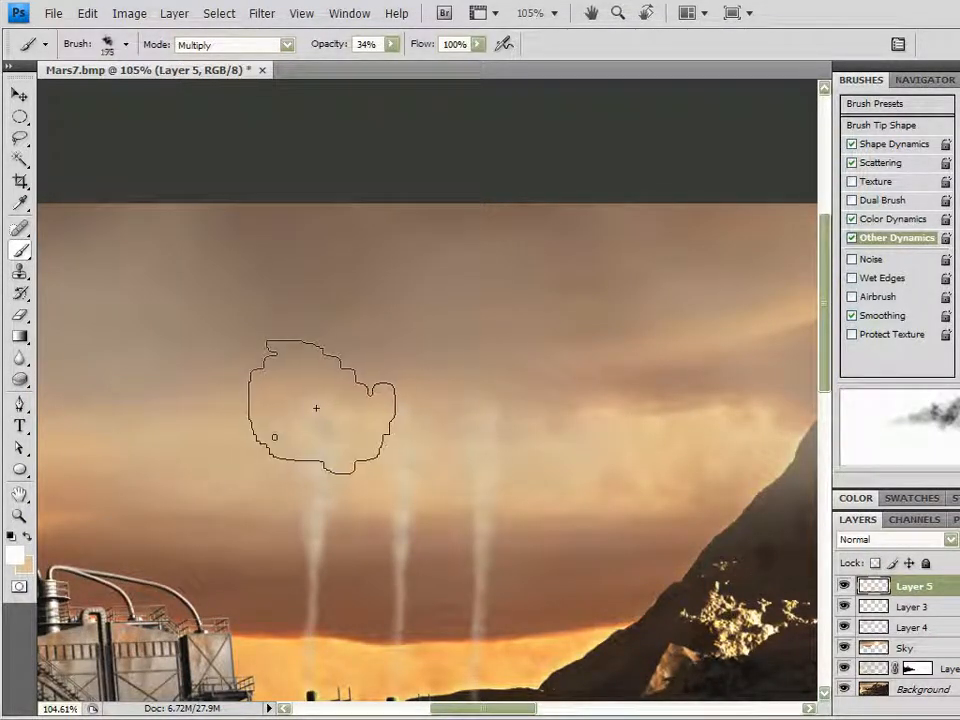
key("bracketleft")
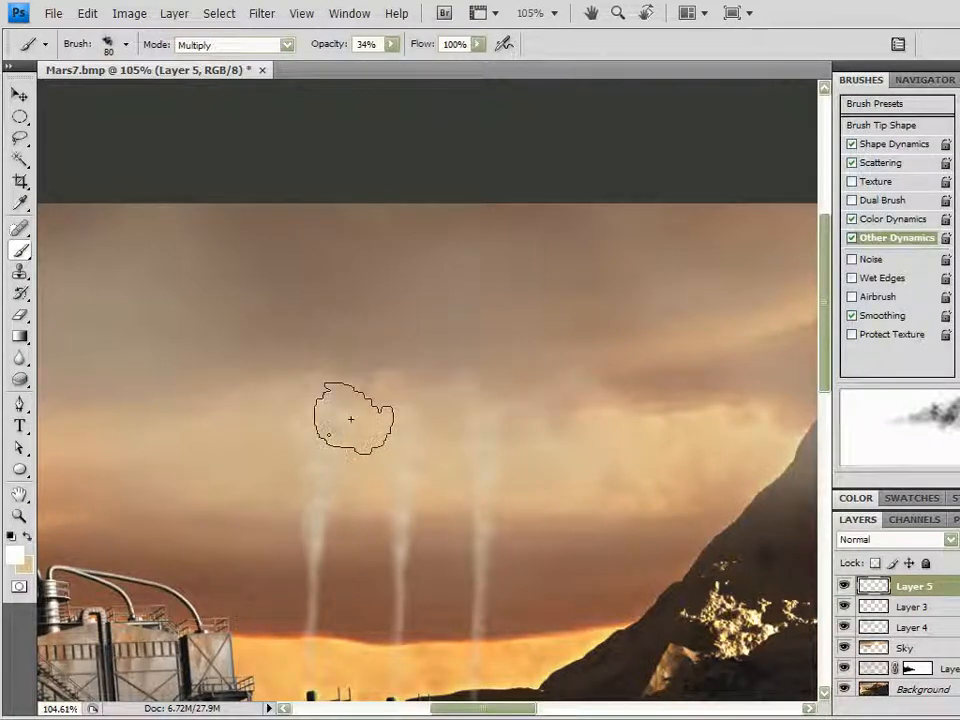
left_click(379, 386)
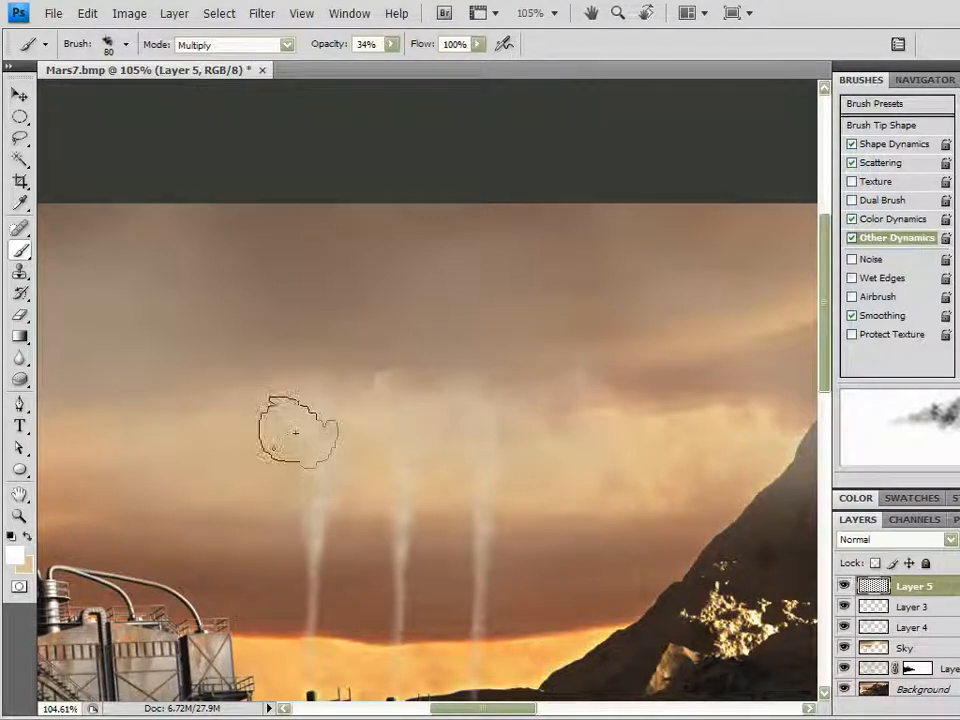
left_click(254, 385)
left_click(277, 388)
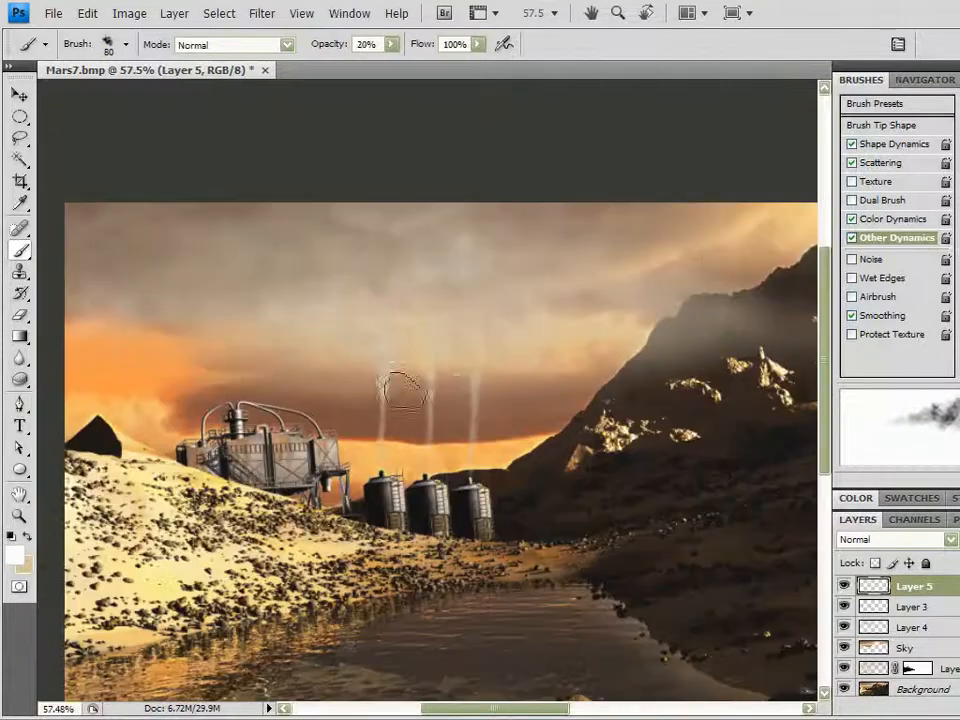
- Compare the contributions of Layer 4, Layer 3 and Layer 5 by hiding and showing each one in turn
left_click_drag(380, 430, 360, 426)
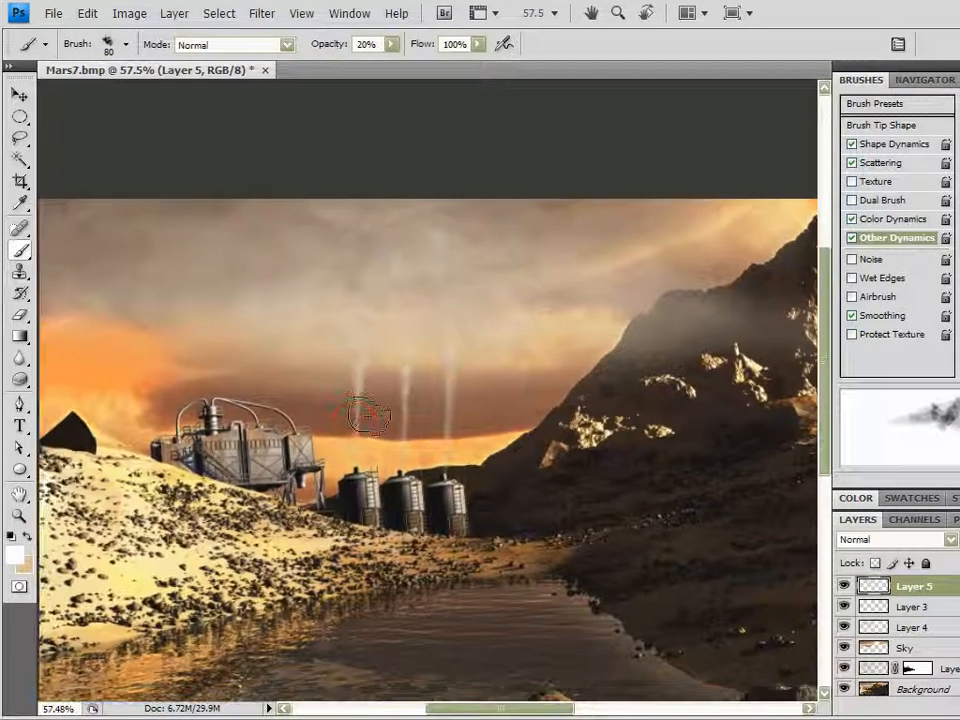
left_click(845, 627)
left_click(844, 628)
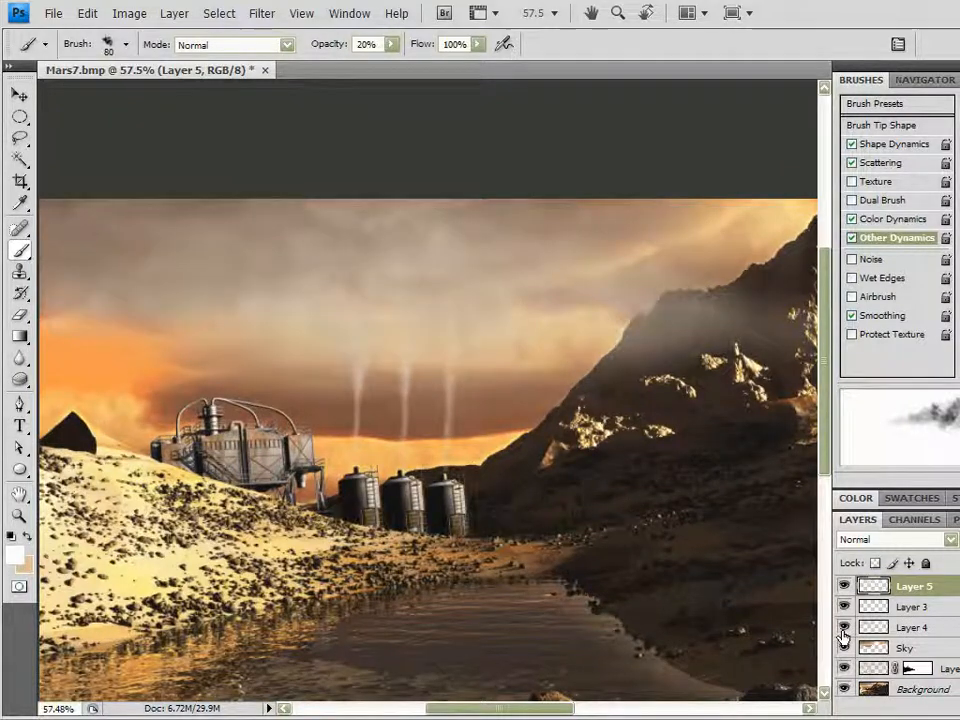
left_click_drag(600, 465, 554, 473)
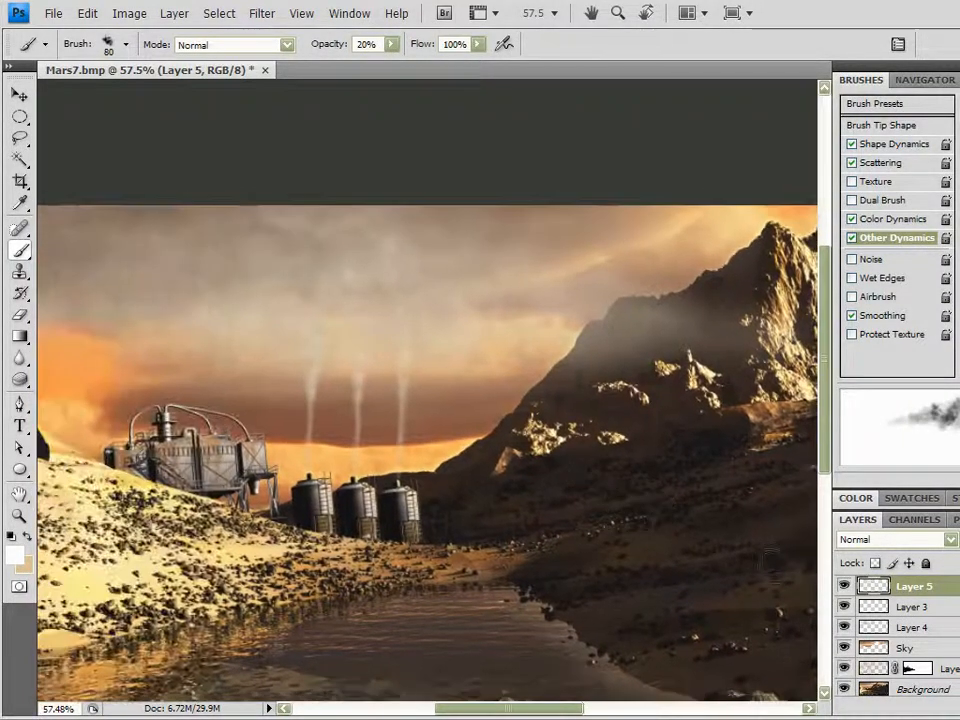
left_click(845, 607)
left_click(845, 607)
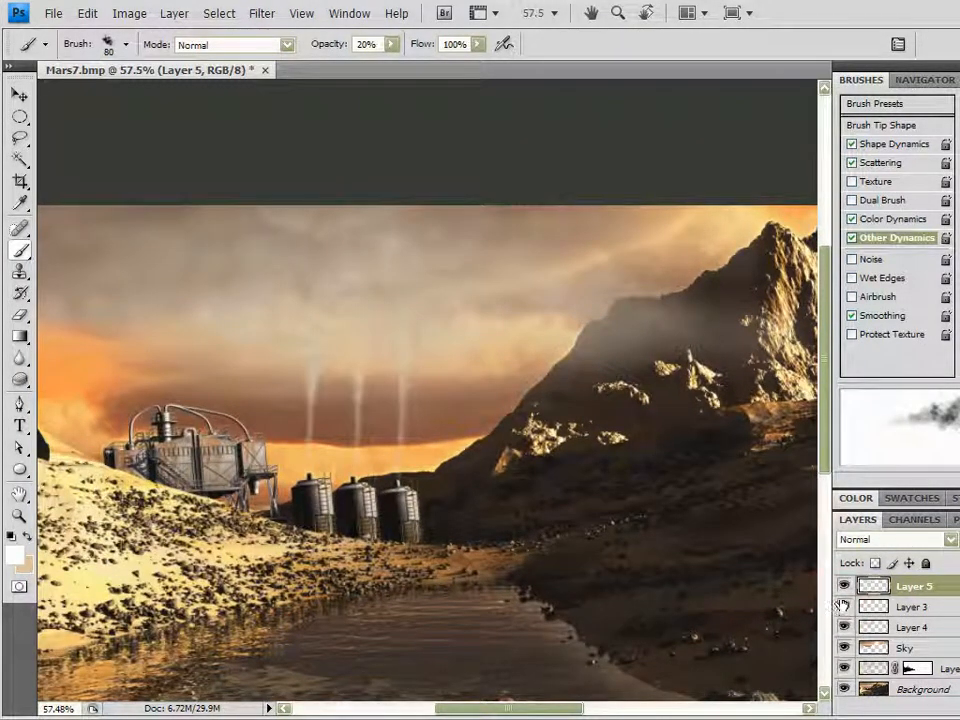
left_click(845, 587)
left_click(845, 588)
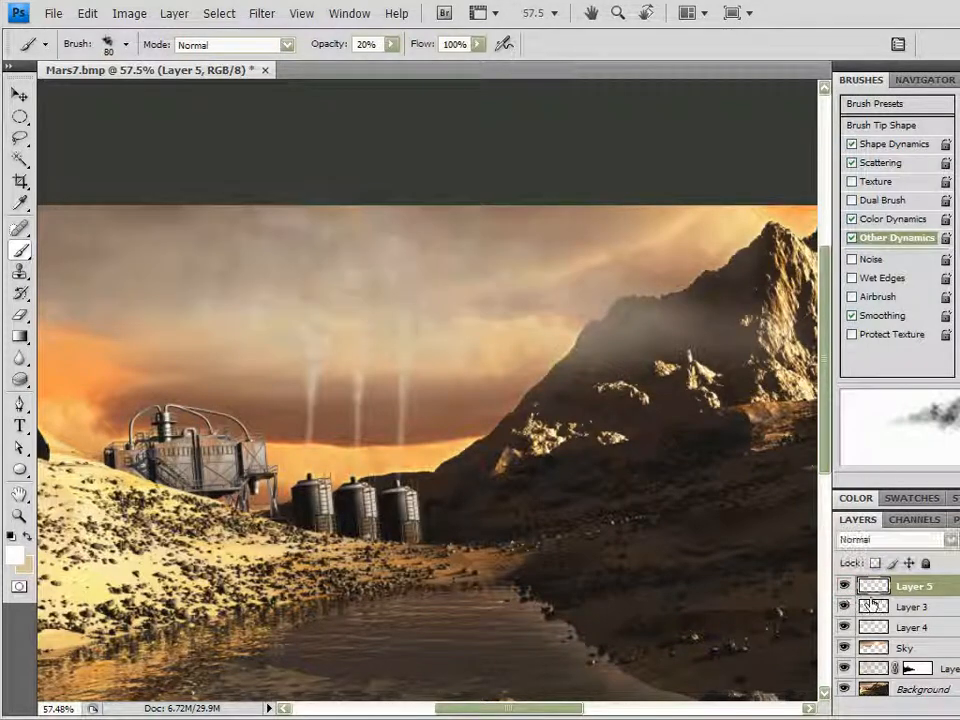
- Merge Layer 5 and Layer 3 into a single smoke layer
left_click(915, 606, "shift")
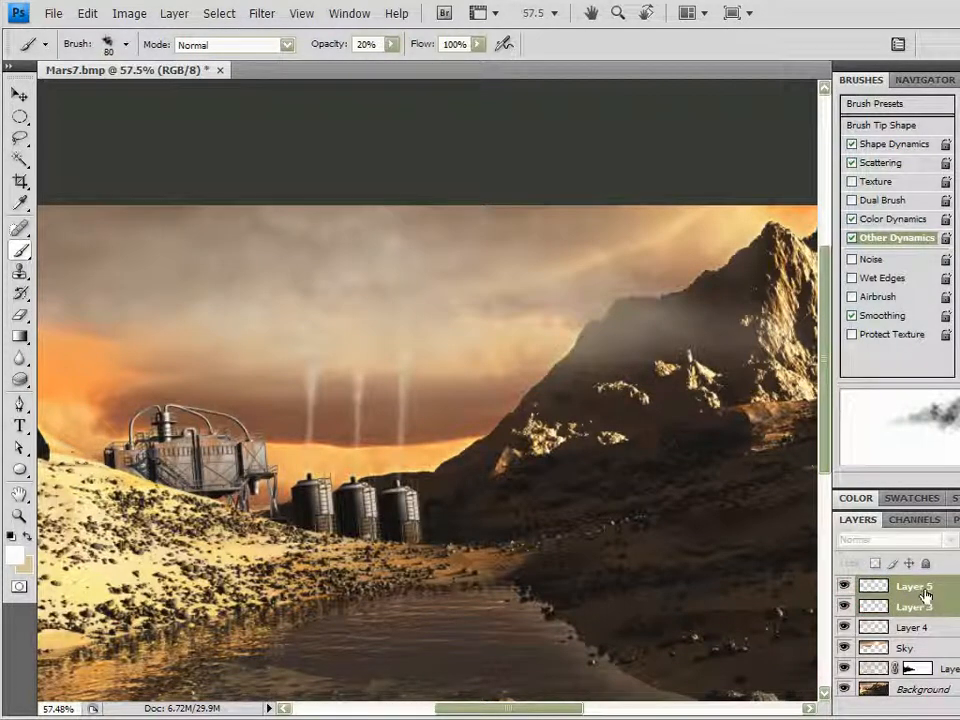
right_click(910, 606)
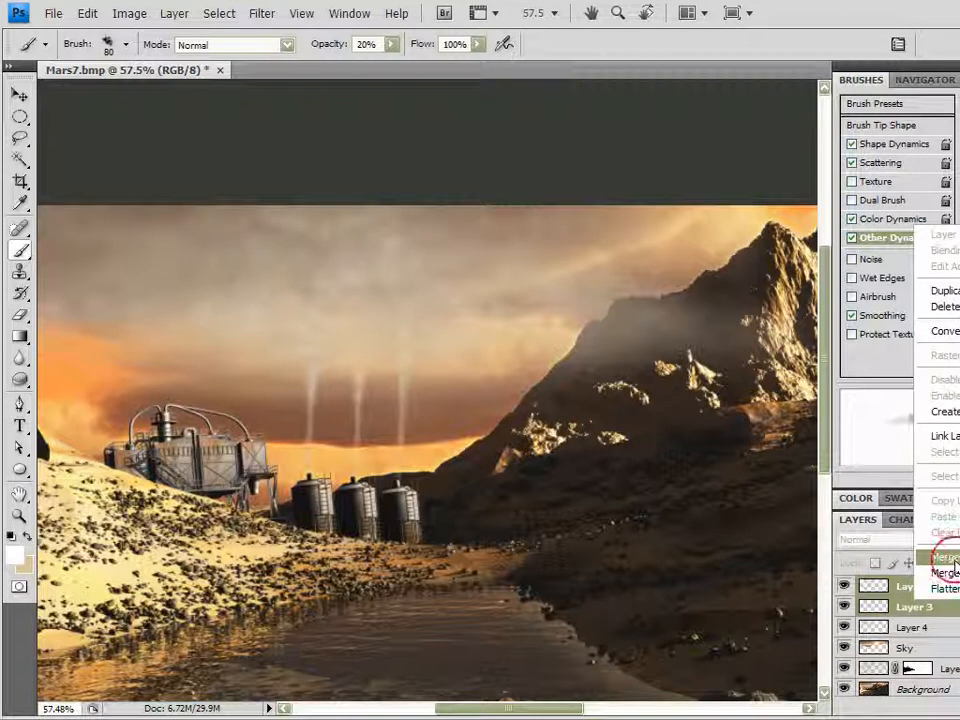
left_click(950, 557)
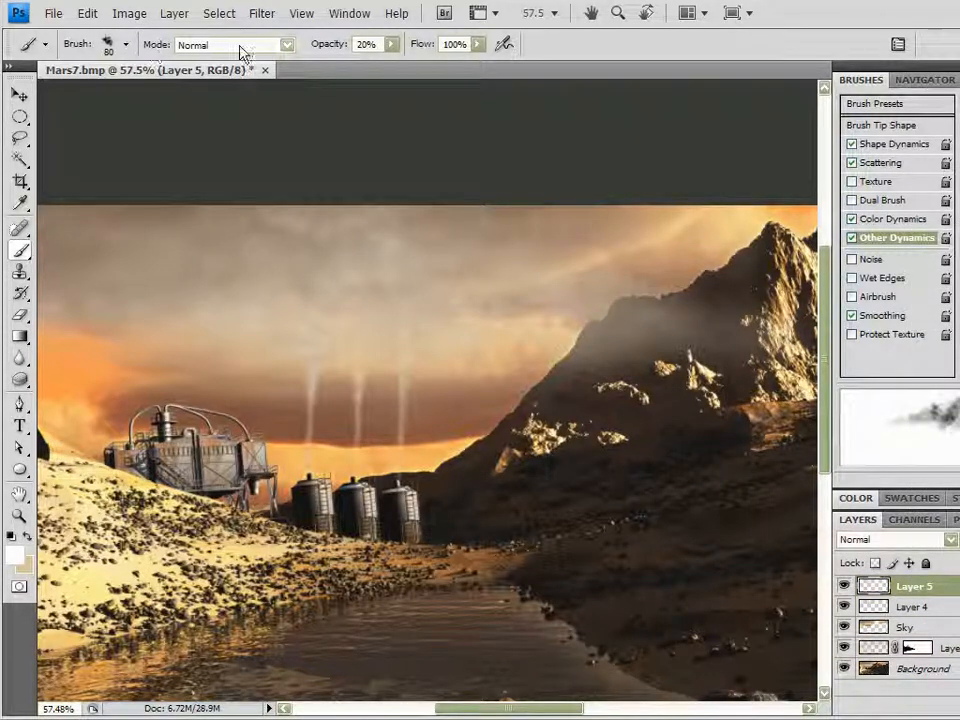
- Tone down the merged smoke layer with Brightness/Contrast, setting brightness to -7 and contrast to -24
left_click(140, 18)
mouse_move(199, 62)
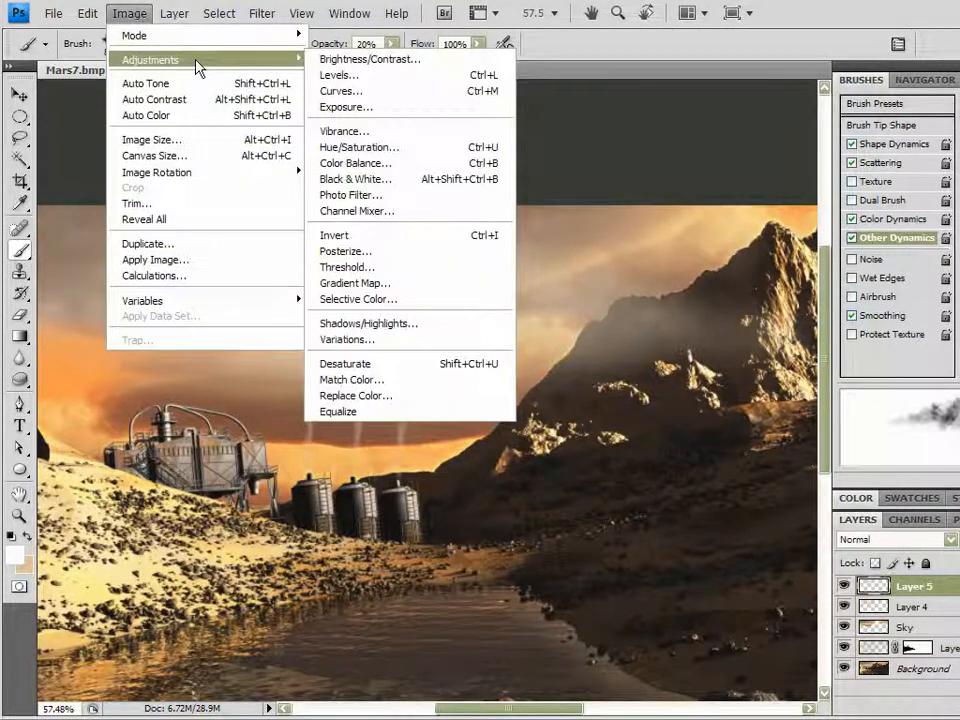
left_click(398, 60)
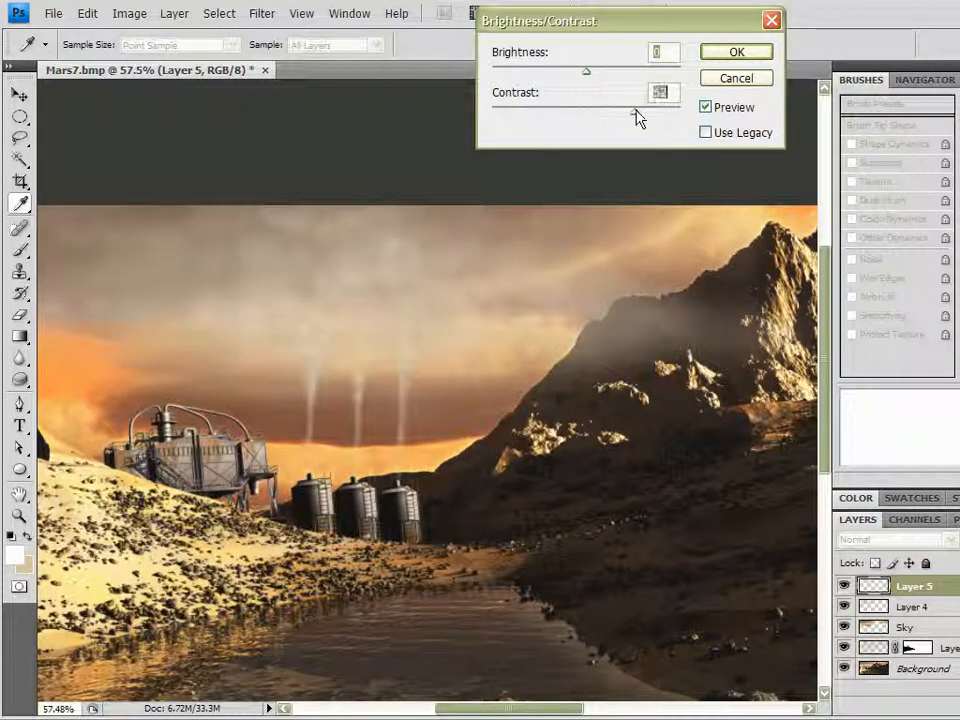
left_click_drag(558, 115, 549, 114)
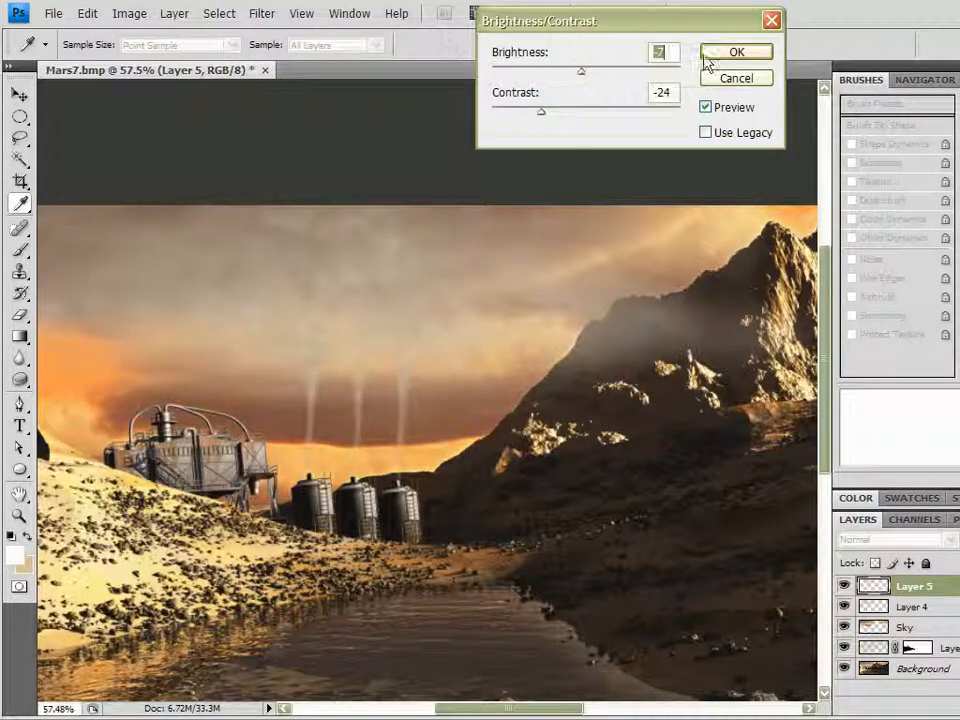
key("Return")
key("b")
- Start a Color Balance adjustment on the merged smoke layer and shift its midtones toward red and yellow
left_click(138, 14)
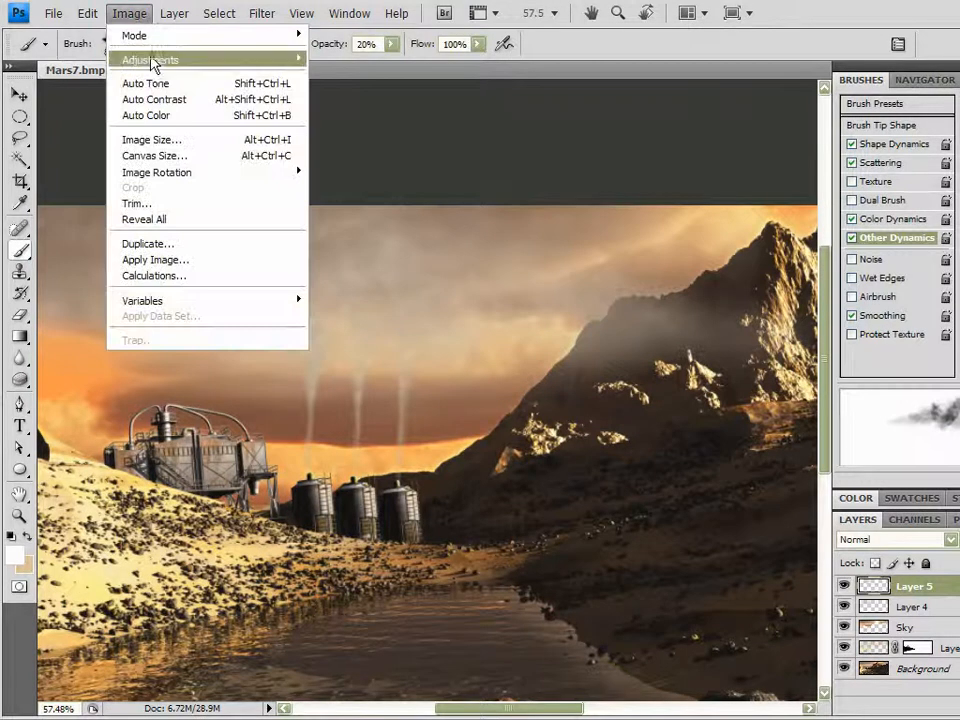
mouse_move(172, 62)
left_click(386, 164)
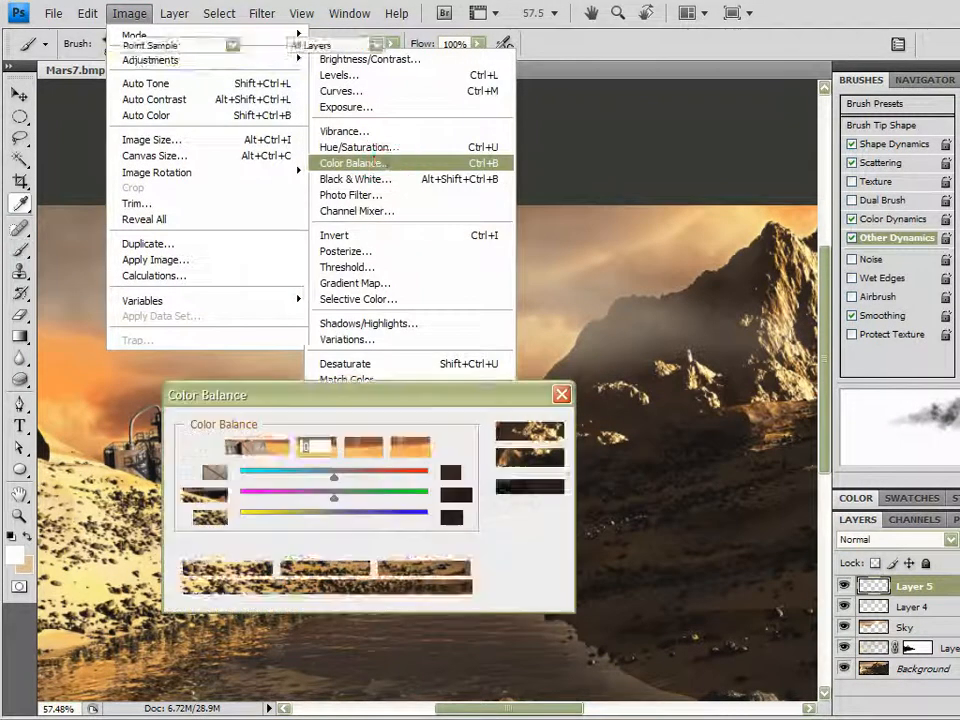
left_click_drag(388, 404, 711, 210)
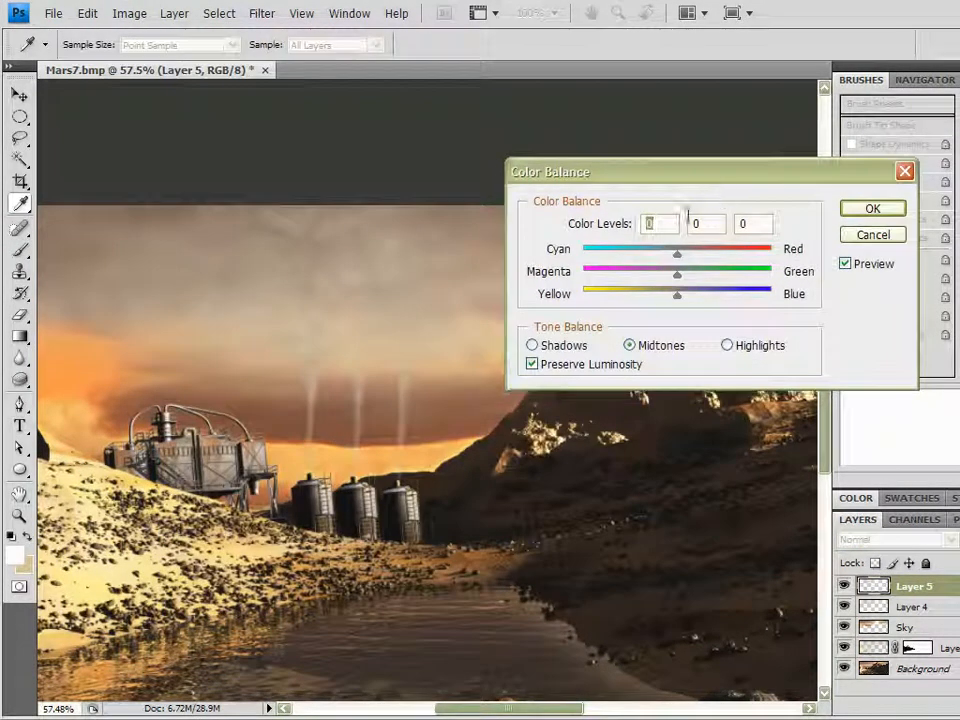
left_click_drag(676, 296, 680, 297)
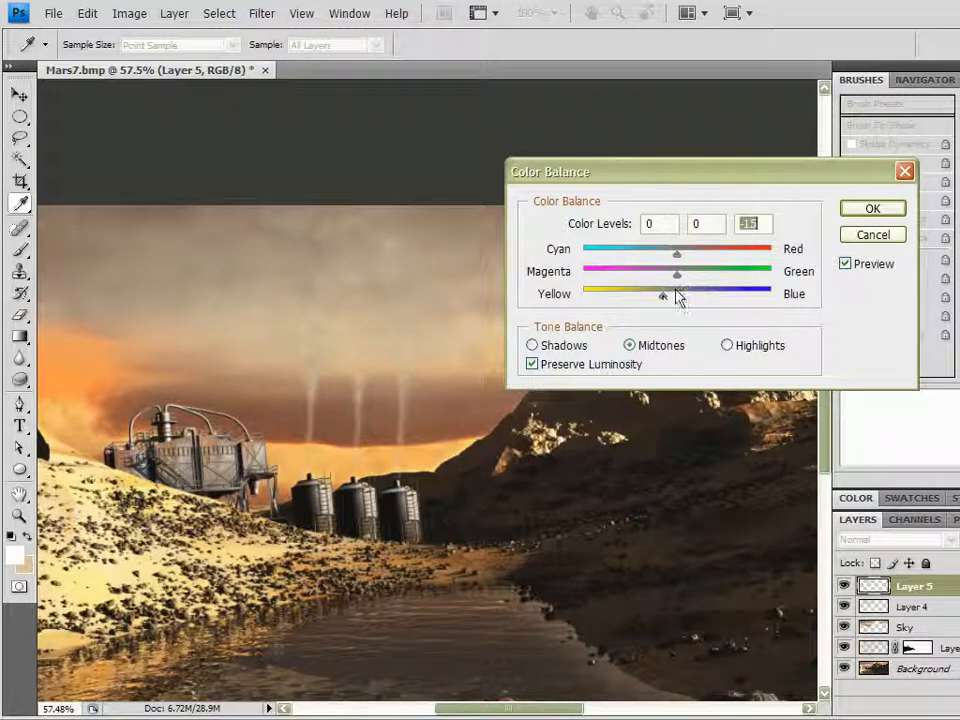
left_click_drag(710, 257, 713, 255)
left_click_drag(690, 172, 815, 110)
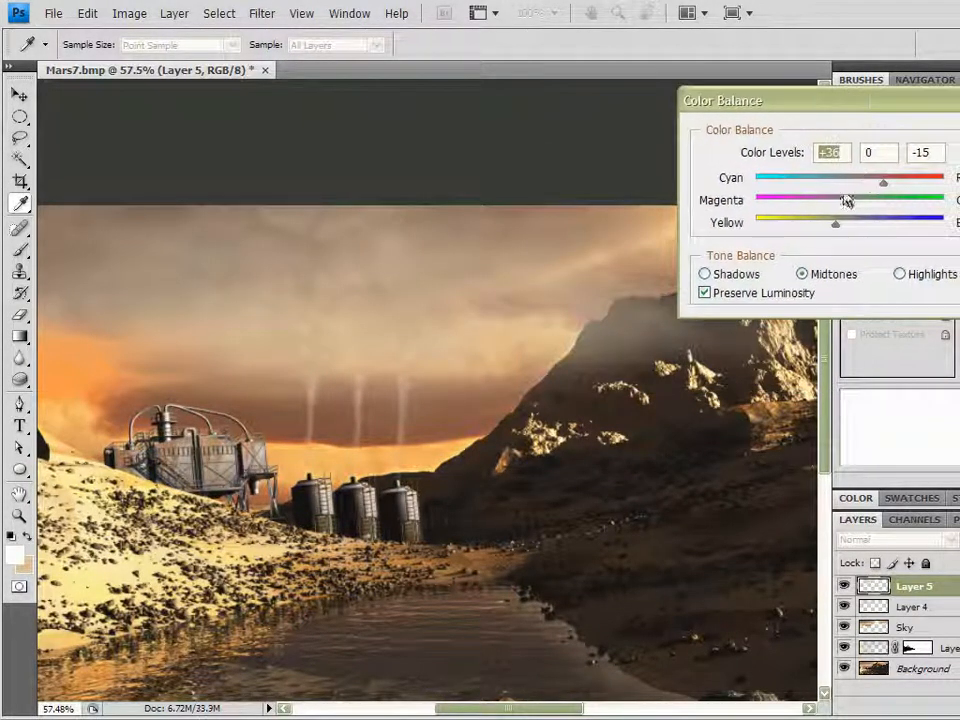
mouse_move(836, 223)
left_mouse_down()
mouse_move(806, 229)
mouse_move(826, 223)
left_mouse_up()
mouse_move(883, 183)
left_mouse_down()
mouse_move(902, 184)
mouse_move(886, 189)
left_mouse_up()
- Shift the smoke's shadows slightly toward yellow in the Color Balance adjustment
left_click(729, 275)
left_click_drag(848, 224, 838, 230)
left_click_drag(864, 190, 840, 229)
- Reset the highlights' cyan–red and yellow–blue levels to 0 in the Color Balance adjustment
left_click(901, 273)
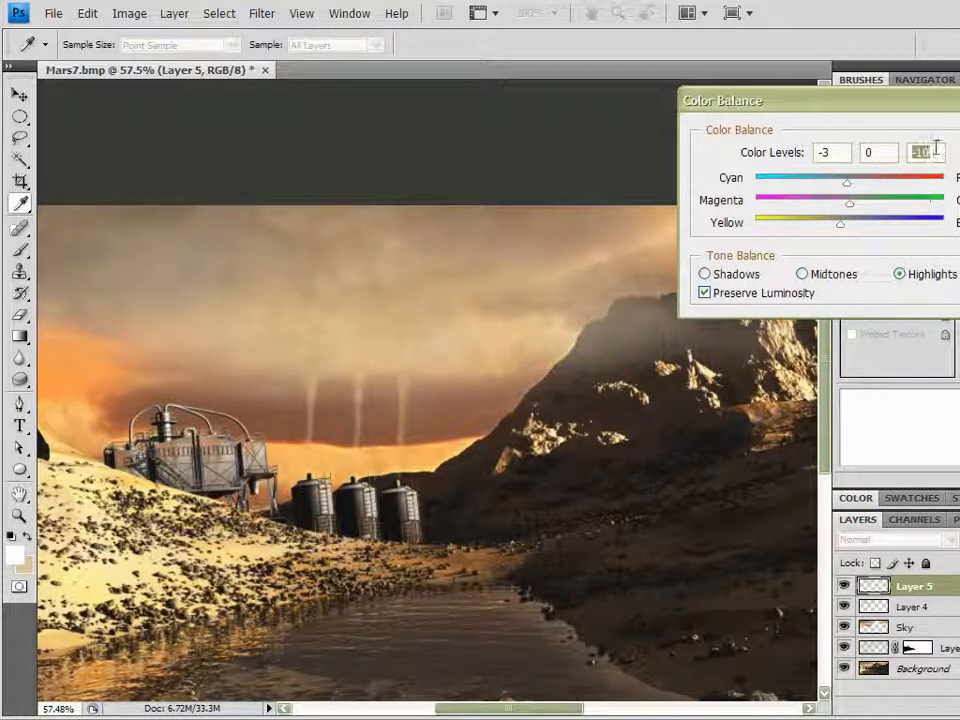
type("0")
double_click(808, 152)
type("0")
- Reduce the red in the smoke's midtones slightly, refine the shadows' color balance and apply the adjustment
left_click(803, 276)
left_click_drag(895, 182, 881, 186)
left_click(732, 276)
left_click_drag(868, 189, 840, 230)
key("Return")
key("b")
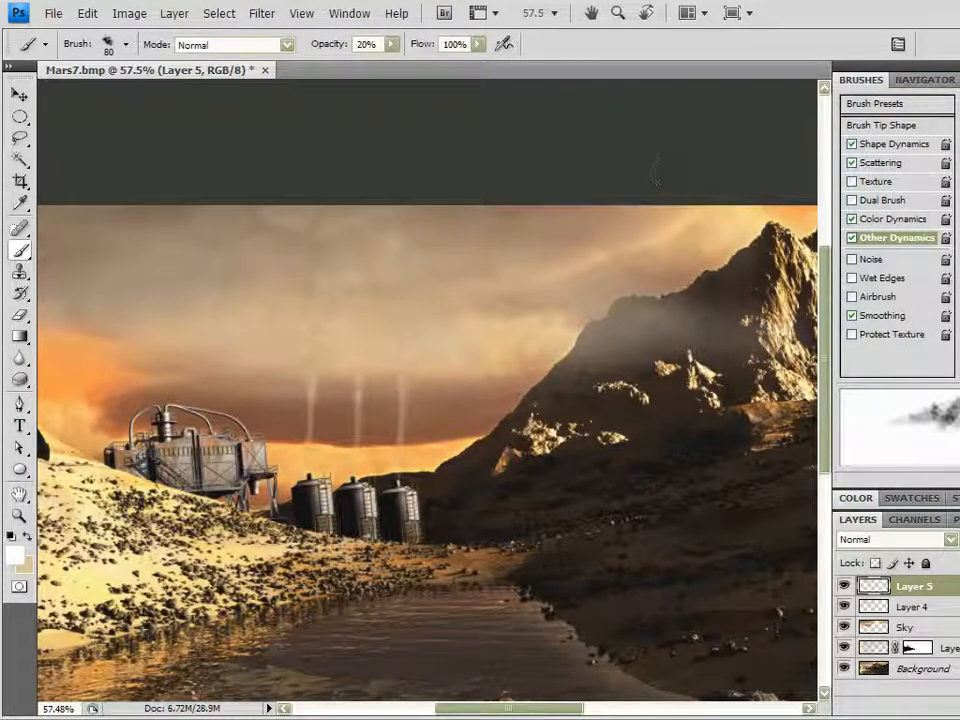
- Examine how the color-corrected smoke blends with the sky, mountain and foreground across the whole landscape
scroll(320, 345, "down", 2)
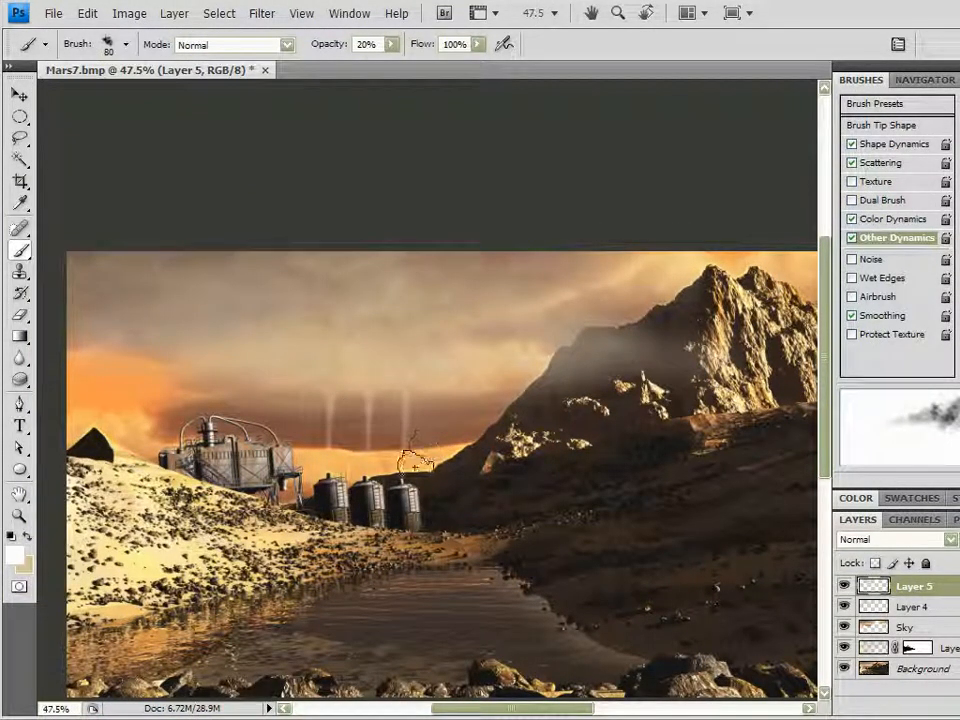
scroll(600, 445, "down", 2)
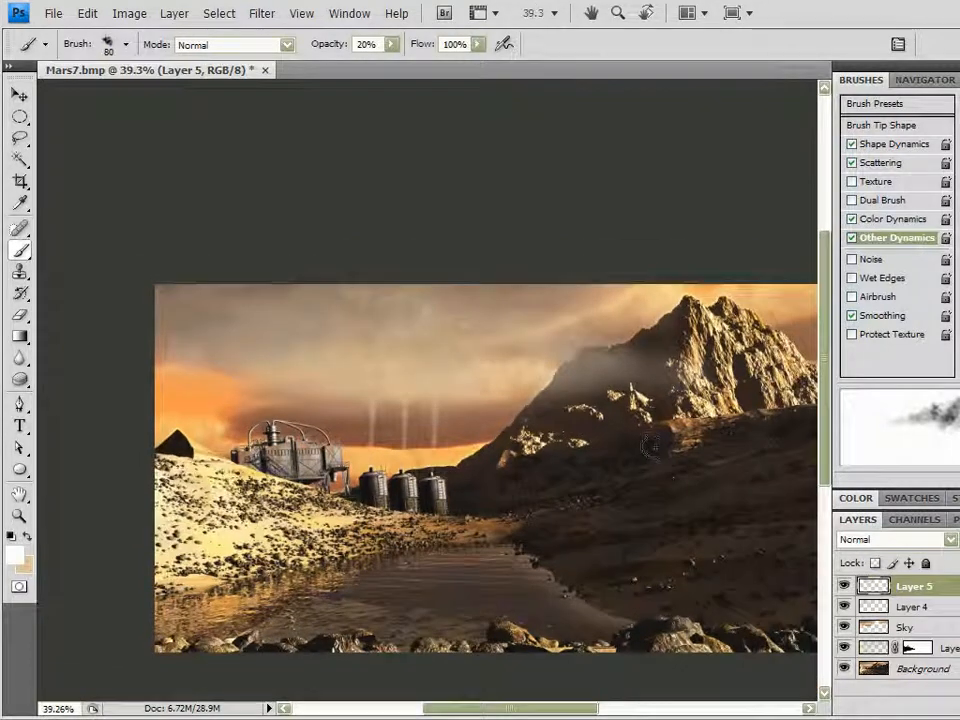
scroll(462, 488, "up", 3)
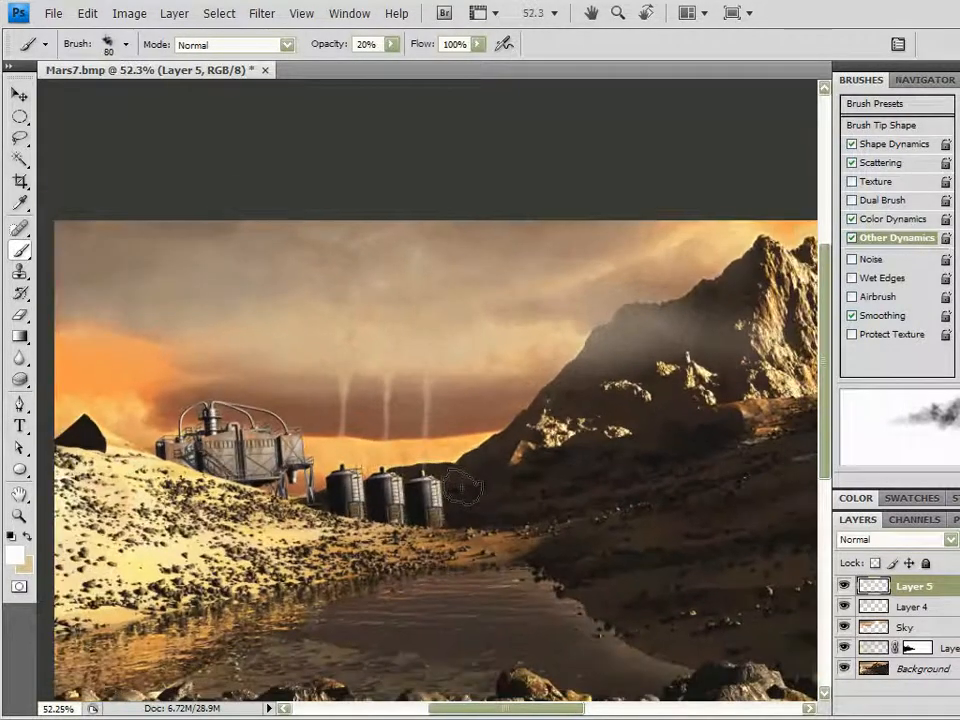
left_click(19, 93)
scroll(531, 437, "down", 2)
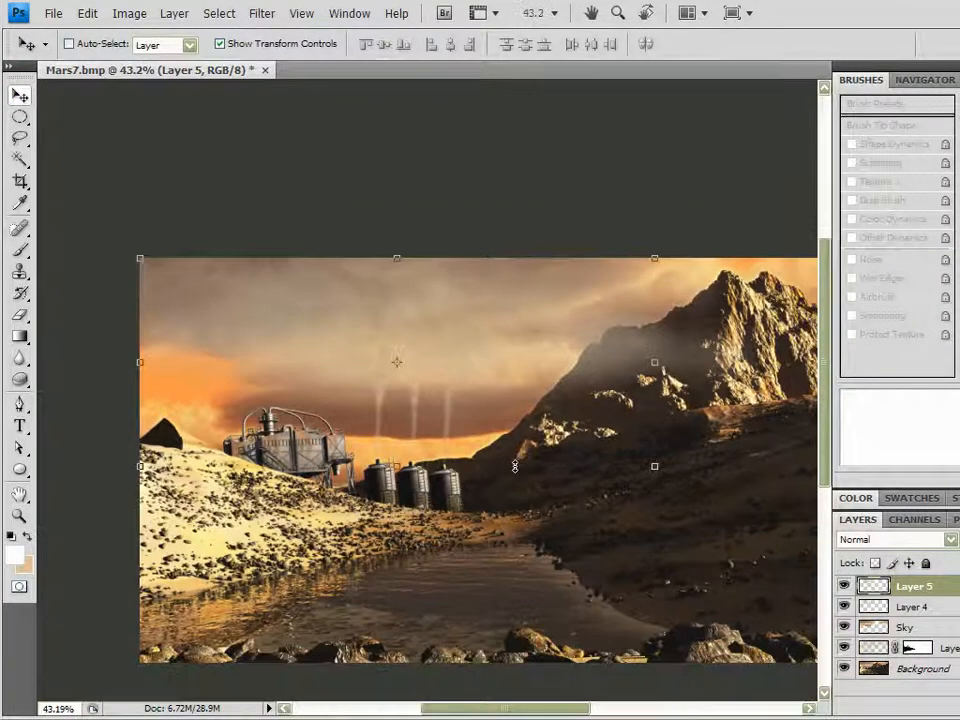
scroll(441, 559, "up", 2)
scroll(475, 530, "down", 3)
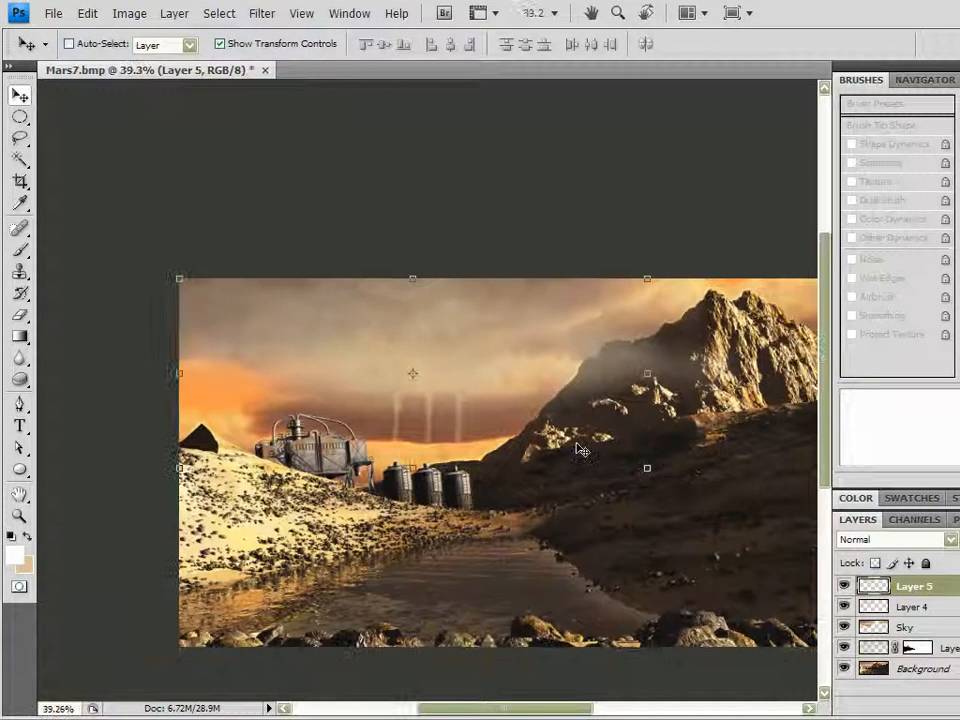
left_click_drag(534, 439, 394, 309)
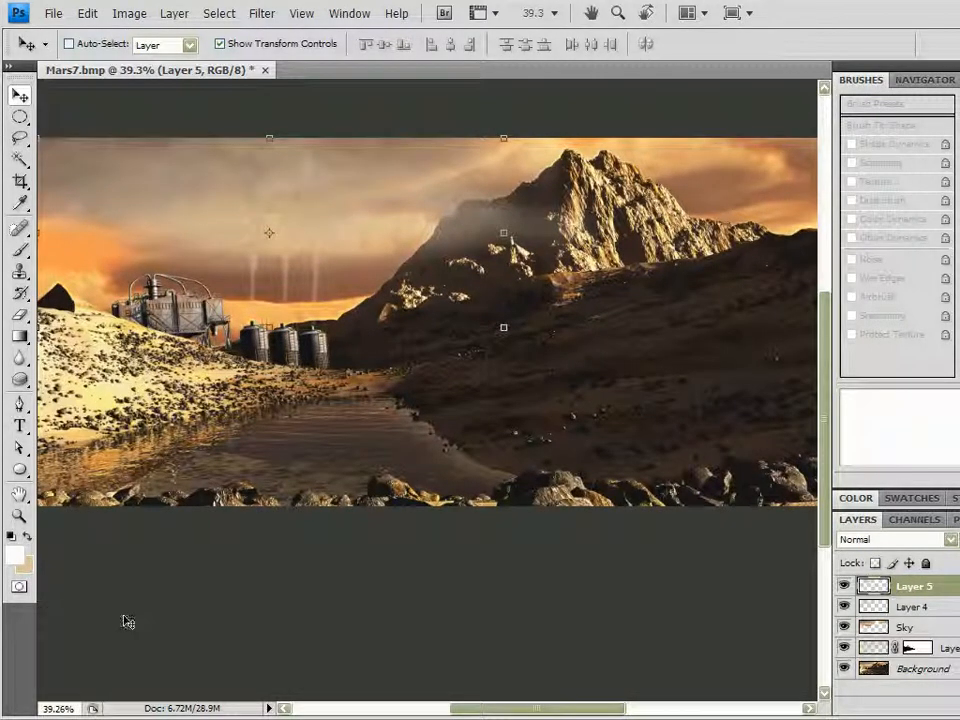